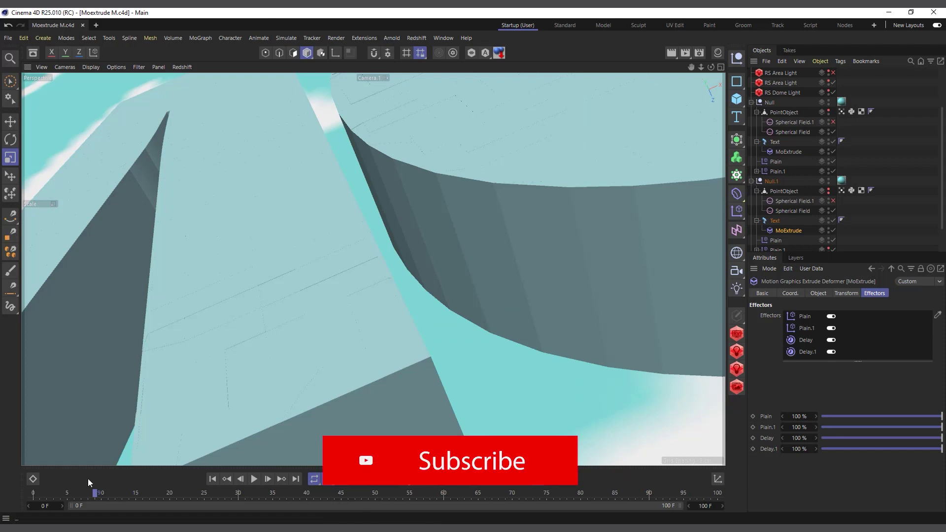
Step: Scrub the example letter animation to frame 41 to see the full letters
{"action": "left_click_drag", "start_coordinate": [101, 498], "coordinate": [313, 492]}
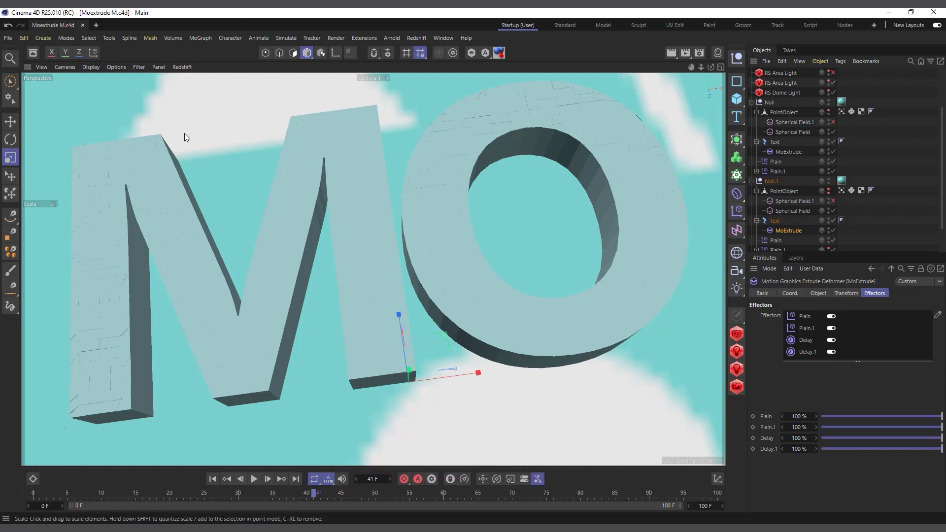
Step: Start a new project and add a MoExtrude deformer to it
{"action": "left_click", "coordinate": [96, 25]}
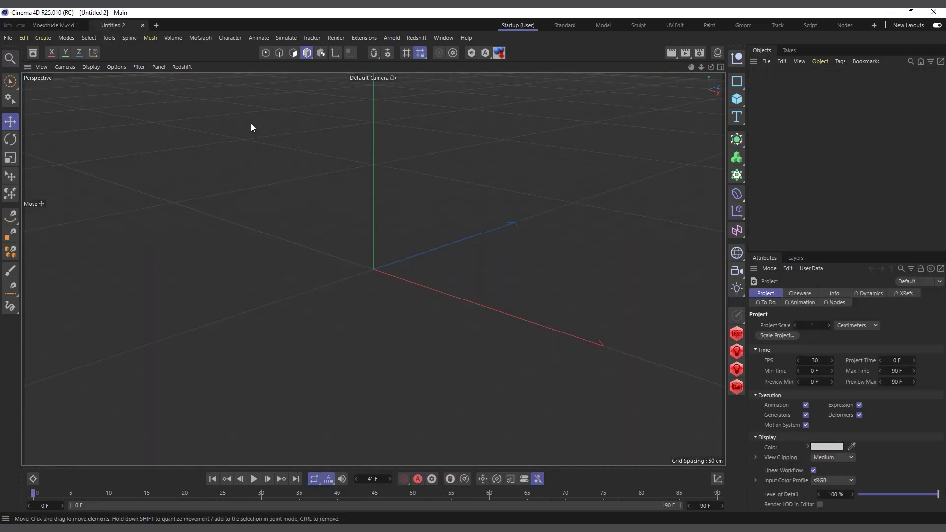
{"action": "left_click", "coordinate": [204, 39]}
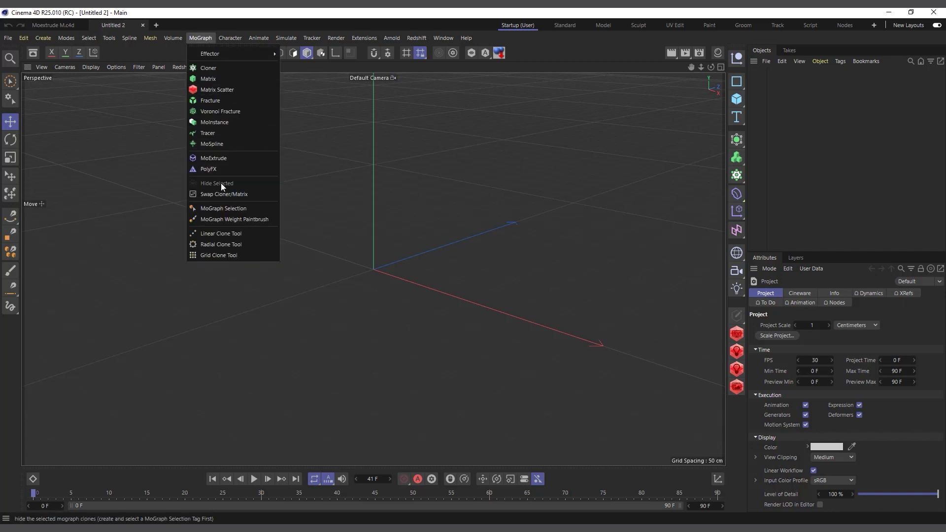
{"action": "left_click", "coordinate": [232, 158]}
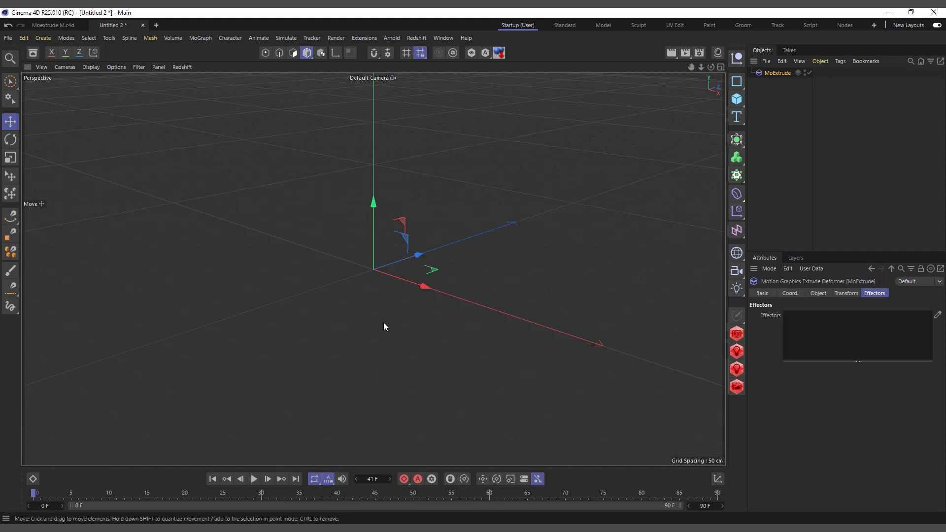
Step: Add a plane to the scene and make the MoExtrude deformer its child
{"action": "left_click_drag", "start_coordinate": [399, 230], "coordinate": [377, 282]}
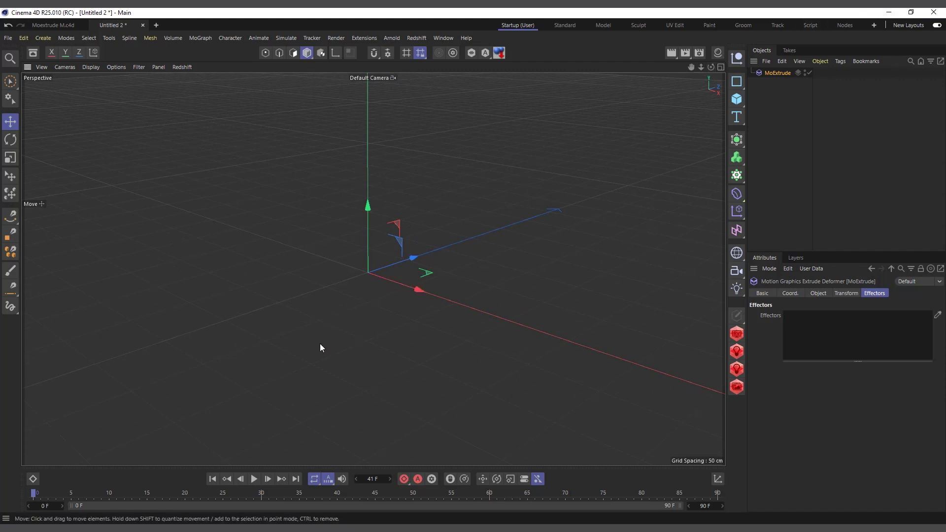
{"action": "left_click_drag", "start_coordinate": [330, 268], "coordinate": [325, 267]}
{"action": "left_click", "coordinate": [737, 99]}
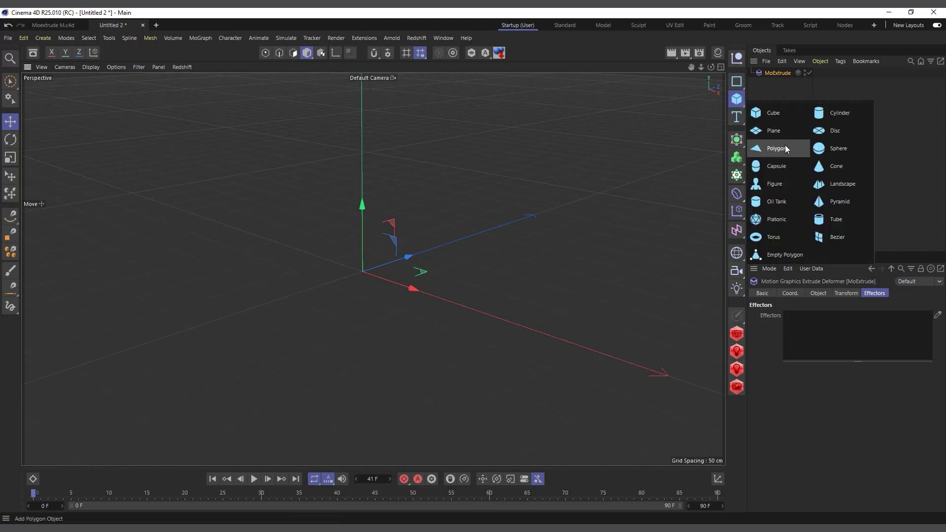
{"action": "left_click", "coordinate": [782, 137]}
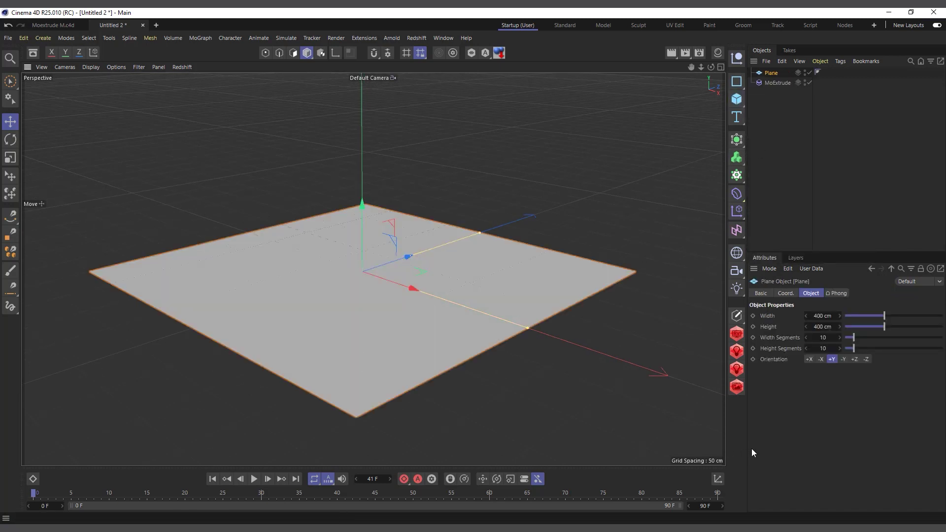
{"action": "left_click", "coordinate": [778, 83]}
{"action": "left_click_drag", "start_coordinate": [772, 73], "coordinate": [772, 74]}
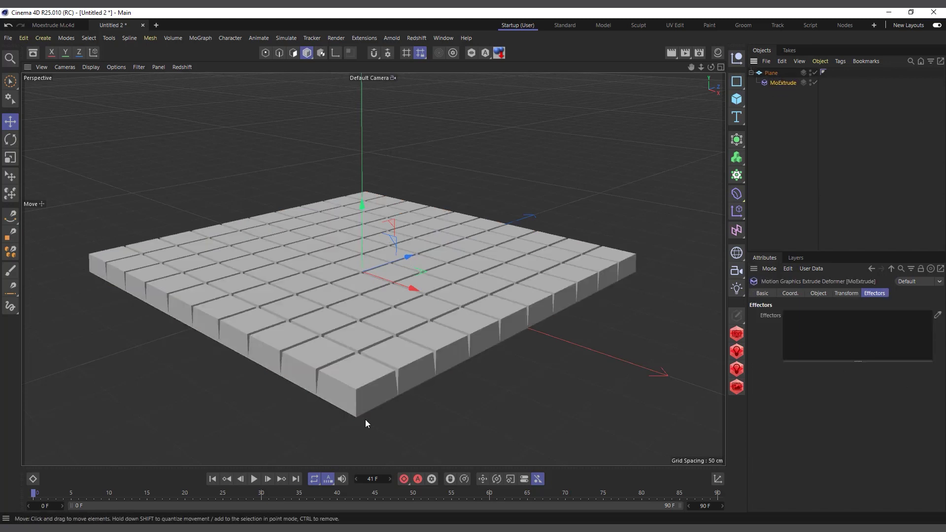
Step: Set the viewport to Gouraud Shading (Lines), disabling MoExtrude to view the plane's segments and re-enabling it
{"action": "scroll", "coordinate": [365, 419], "scroll_direction": "up", "scroll_amount": 2}
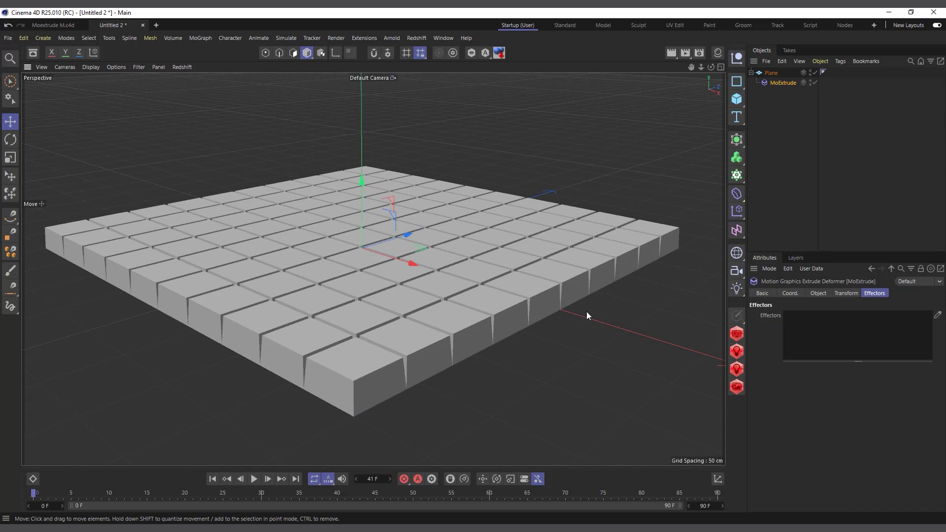
{"action": "left_click", "coordinate": [772, 74]}
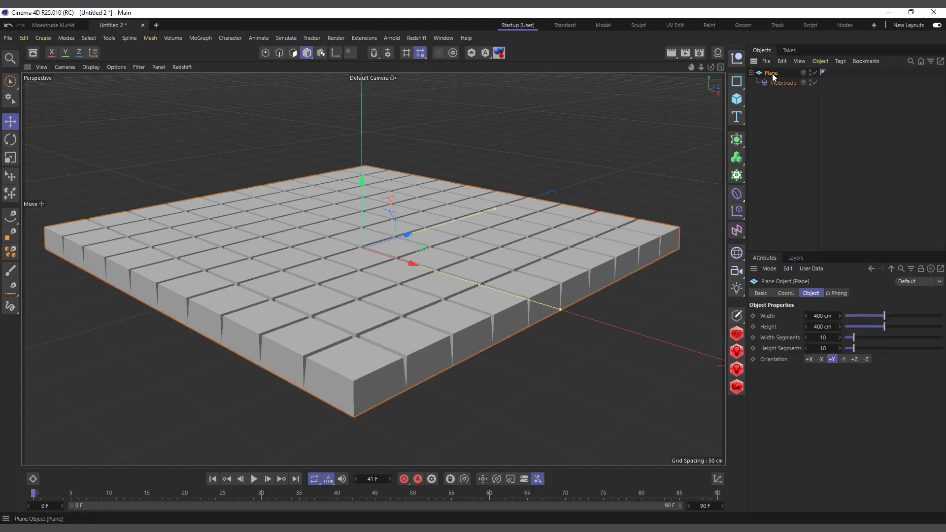
{"action": "left_click", "coordinate": [815, 83]}
{"action": "left_click", "coordinate": [91, 66]}
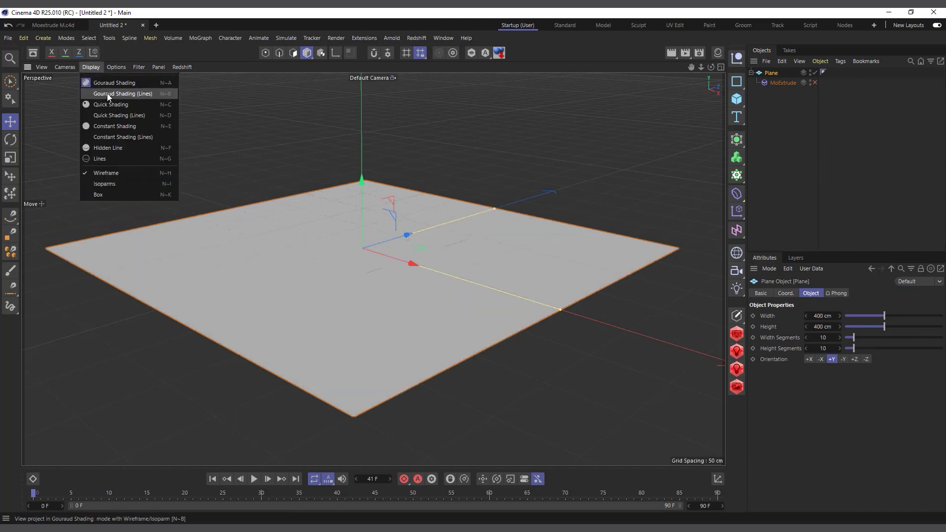
{"action": "left_click", "coordinate": [109, 94]}
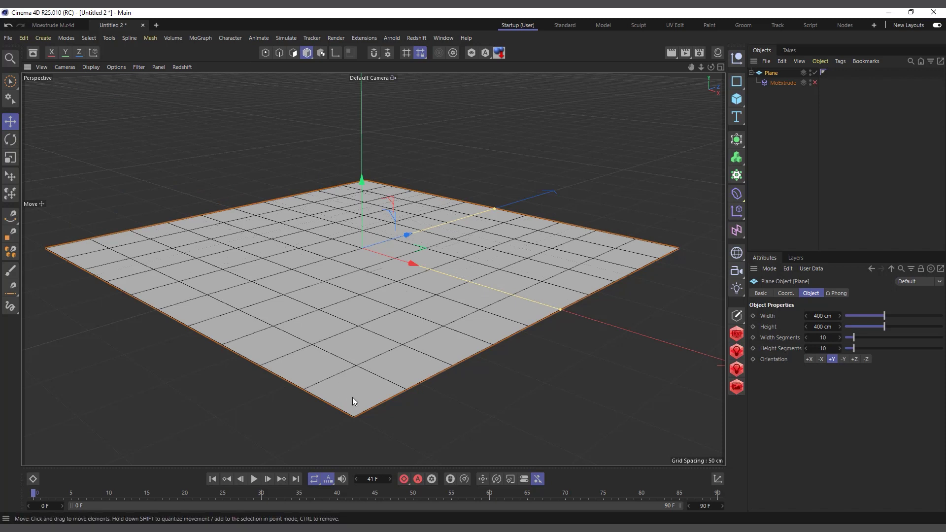
{"action": "left_click", "coordinate": [816, 83]}
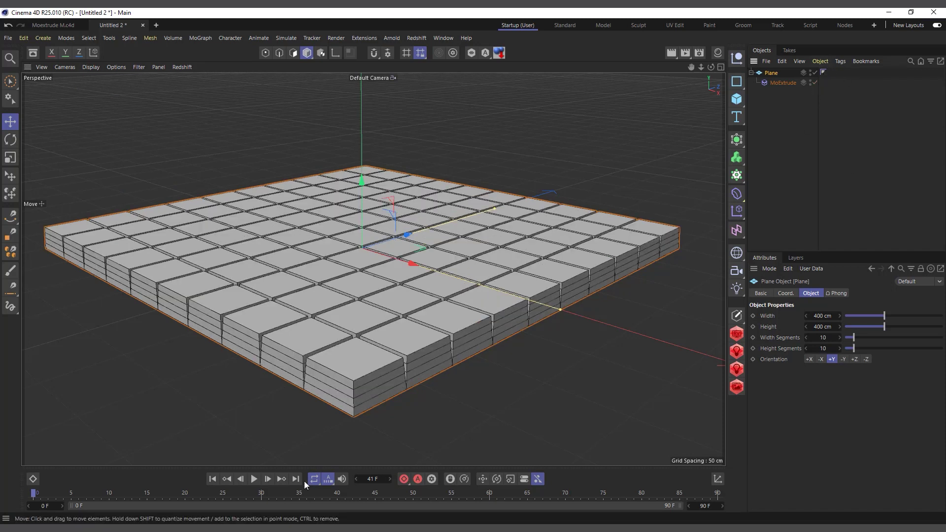
Step: Try MoExtrude transform scales of 0.72 in X and 0.82 in Y, and undo both changes
{"action": "left_click", "coordinate": [775, 83]}
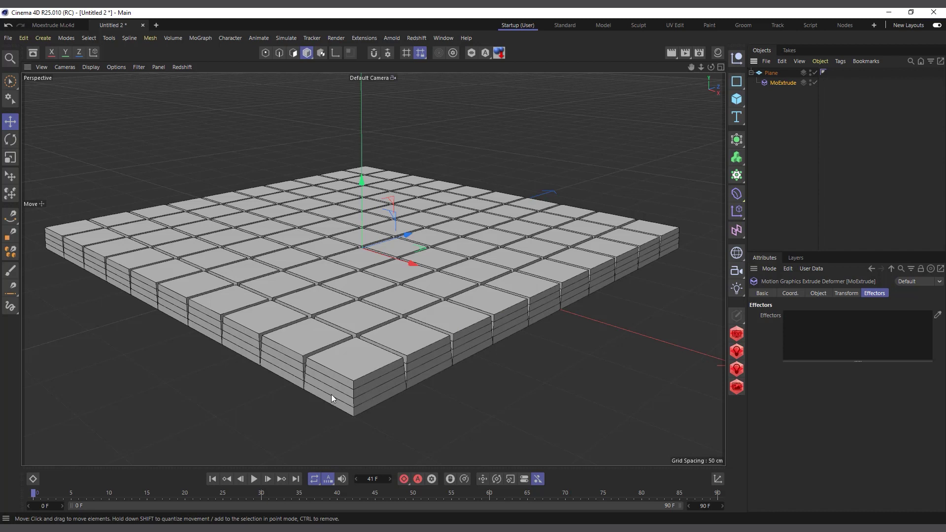
{"action": "scroll", "coordinate": [372, 330], "scroll_direction": "up", "scroll_amount": 2}
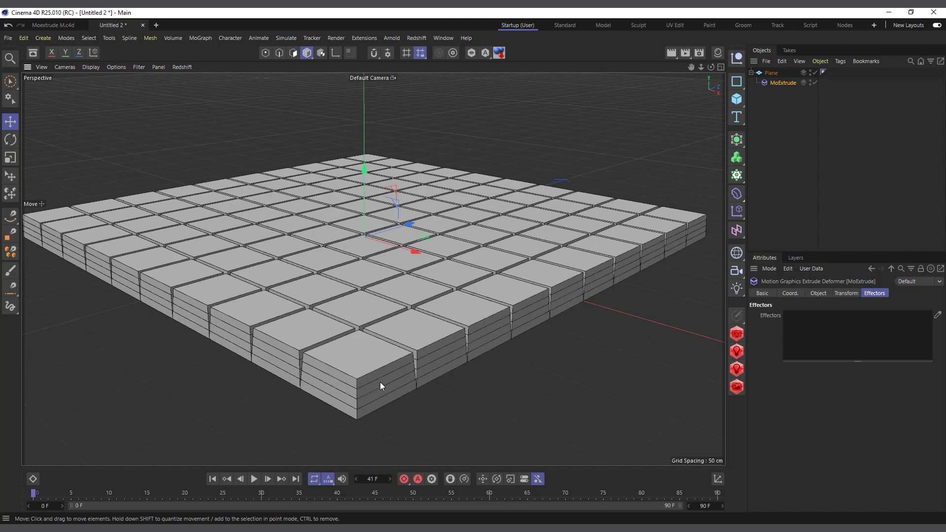
{"action": "left_click", "coordinate": [843, 294]}
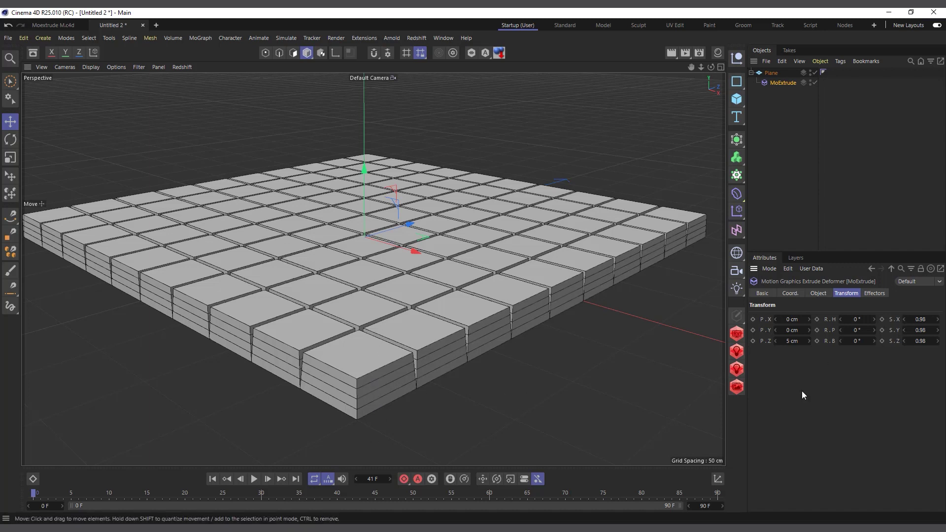
{"action": "scroll", "coordinate": [306, 376], "scroll_direction": "up", "scroll_amount": 3}
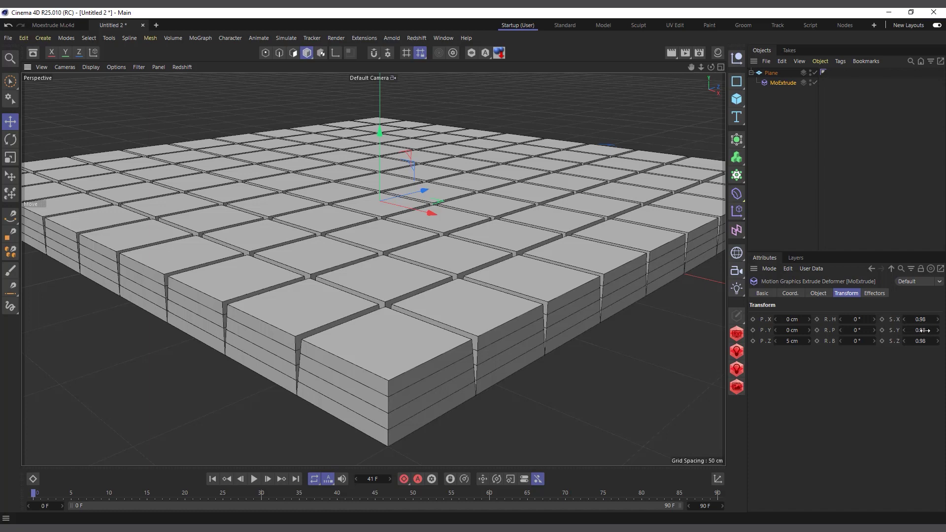
{"action": "mouse_move", "coordinate": [925, 322]}
{"action": "left_mouse_down"}
{"action": "mouse_move", "coordinate": [932, 329]}
{"action": "mouse_move", "coordinate": [920, 330]}
{"action": "left_mouse_up"}
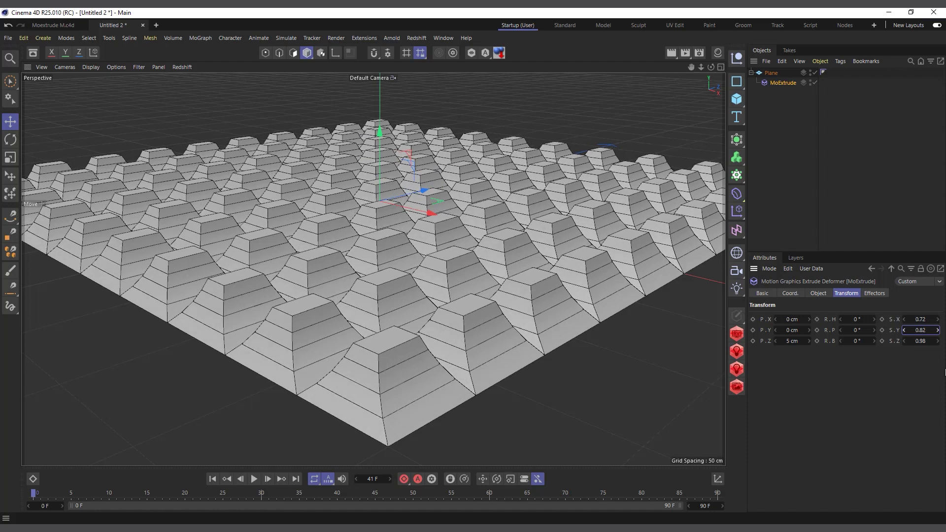
{"action": "key", "text": "ctrl+z"}
{"action": "key", "text": "ctrl+z"}
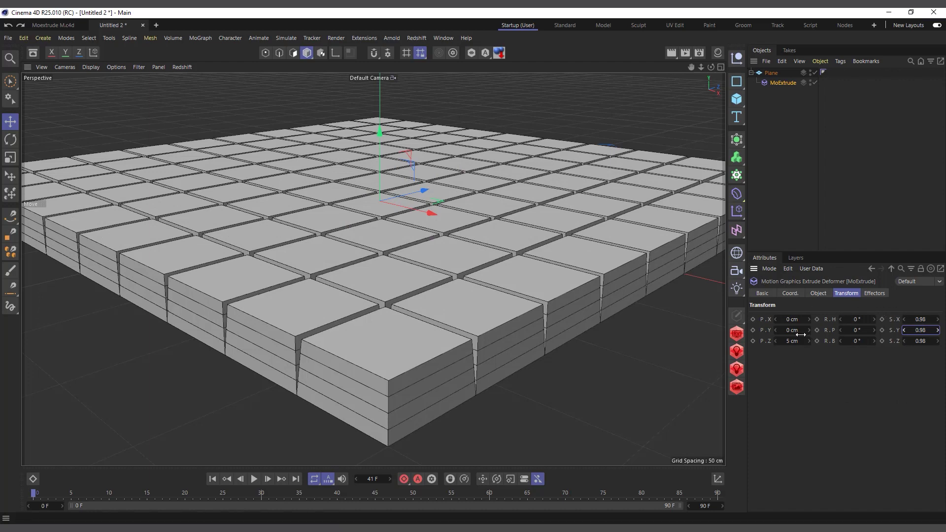
Step: Try a 5° heading rotation in the MoExtrude transform, and undo it
{"action": "left_click_drag", "start_coordinate": [791, 330], "coordinate": [787, 330]}
{"action": "left_click_drag", "start_coordinate": [858, 319], "coordinate": [860, 319]}
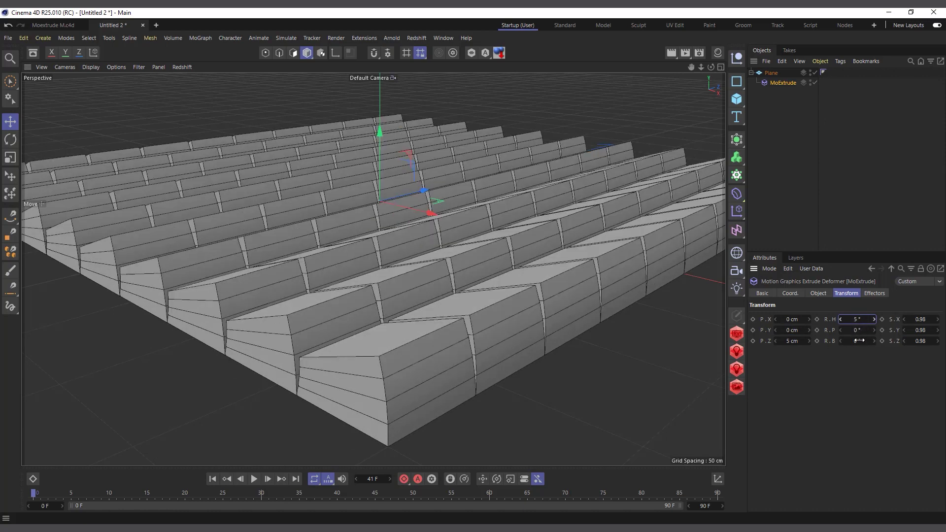
{"action": "key", "text": "ctrl+z"}
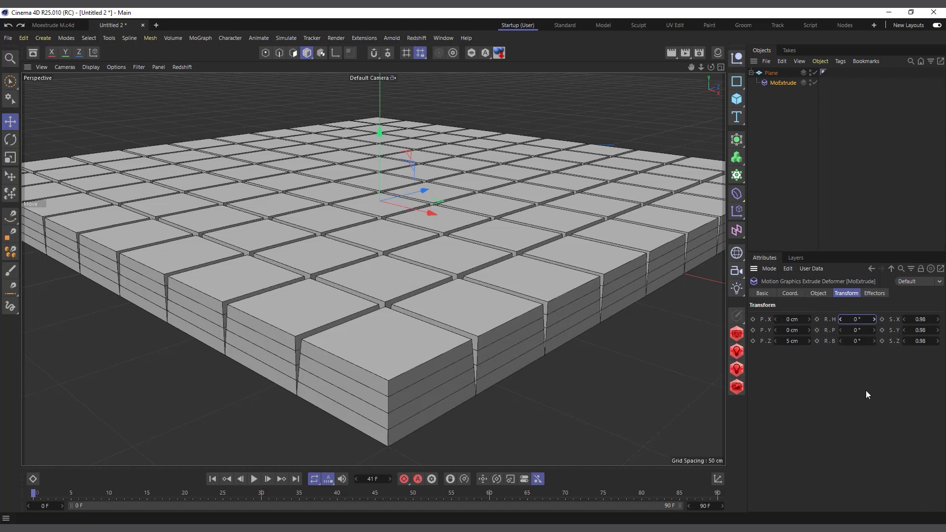
Step: Examine the transform mode choices in MoExtrude's object properties and the extrusion steps on the plane
{"action": "scroll", "coordinate": [459, 261], "scroll_direction": "down", "scroll_amount": 2}
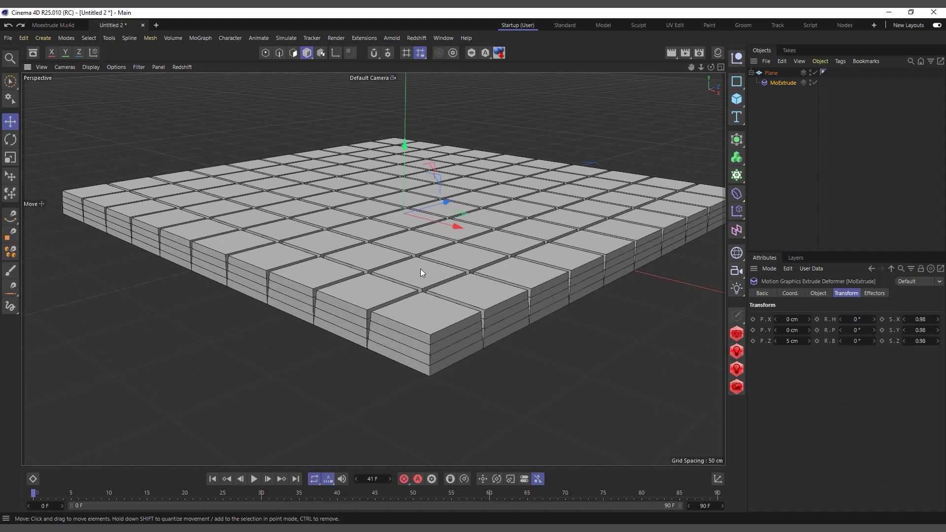
{"action": "left_click", "coordinate": [818, 294]}
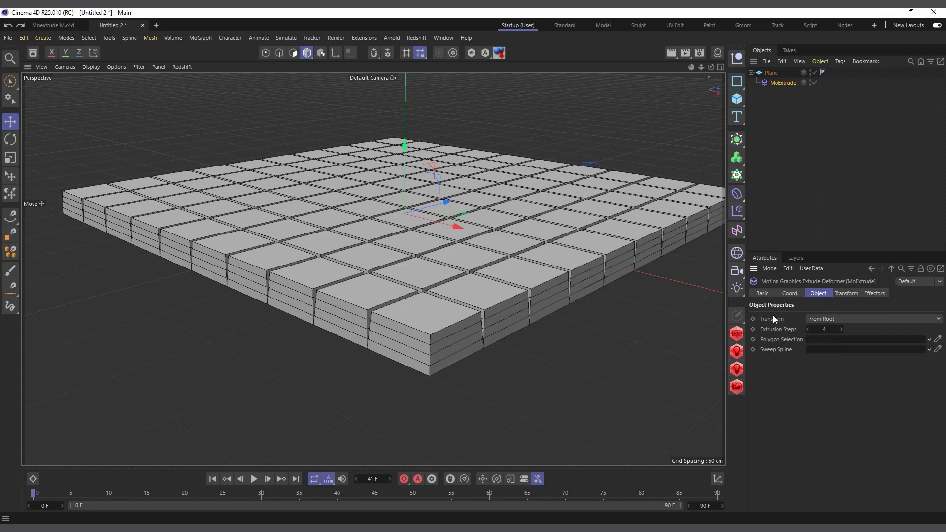
{"action": "left_click", "coordinate": [819, 319]}
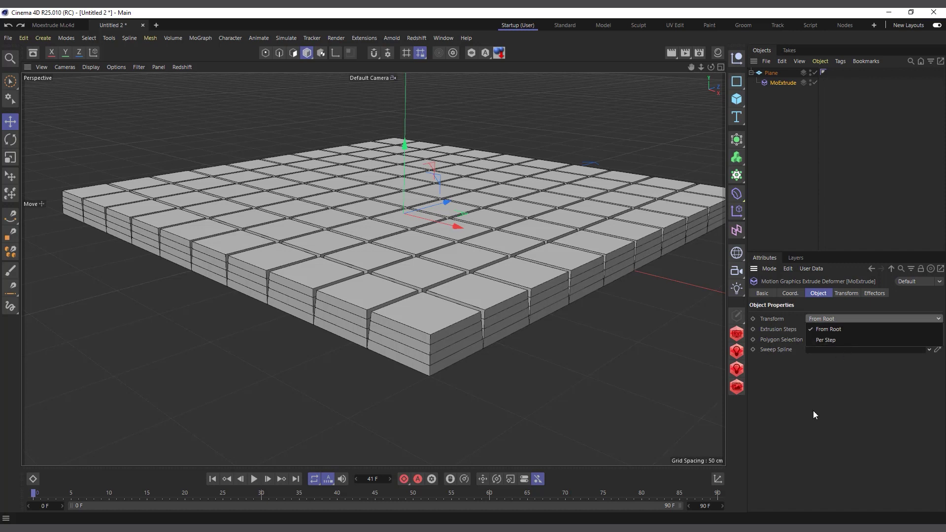
{"action": "left_click", "coordinate": [861, 355]}
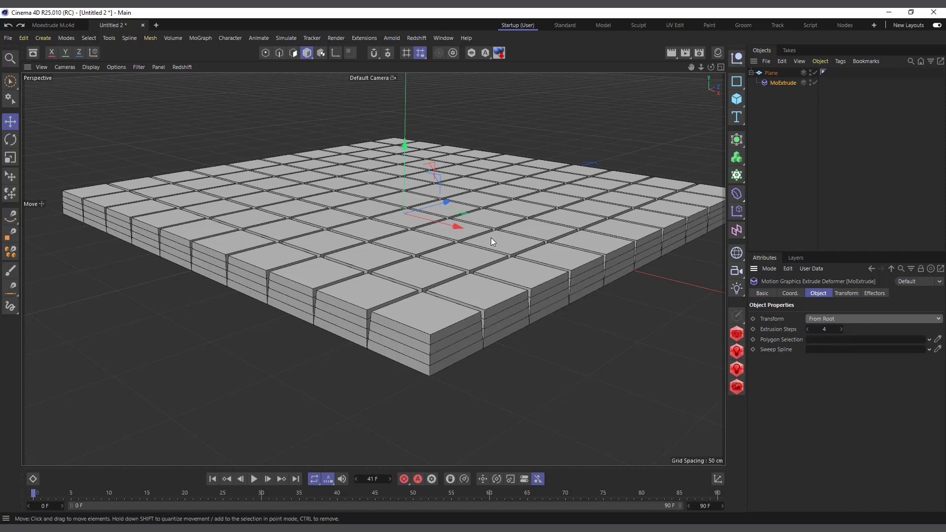
{"action": "scroll", "coordinate": [474, 389], "scroll_direction": "up", "scroll_amount": 2}
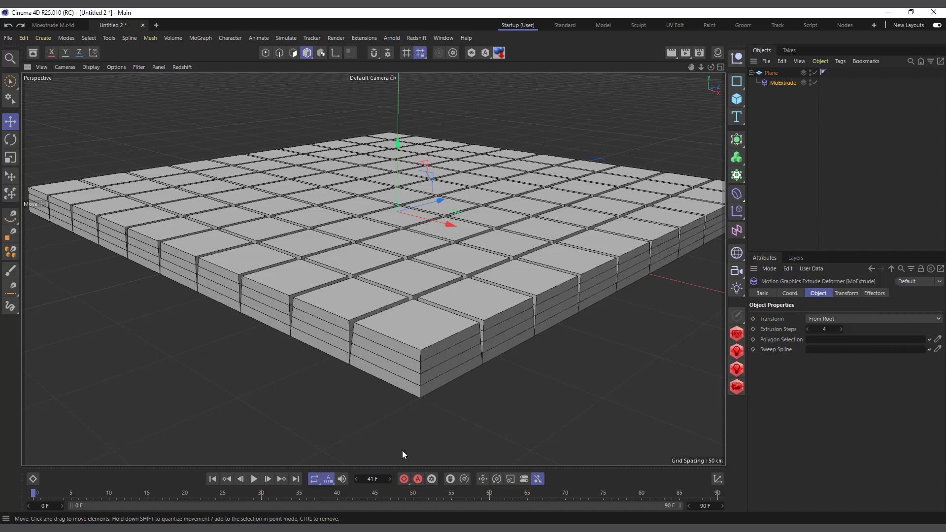
{"action": "left_click_drag", "start_coordinate": [274, 388], "coordinate": [297, 384], "text": "alt"}
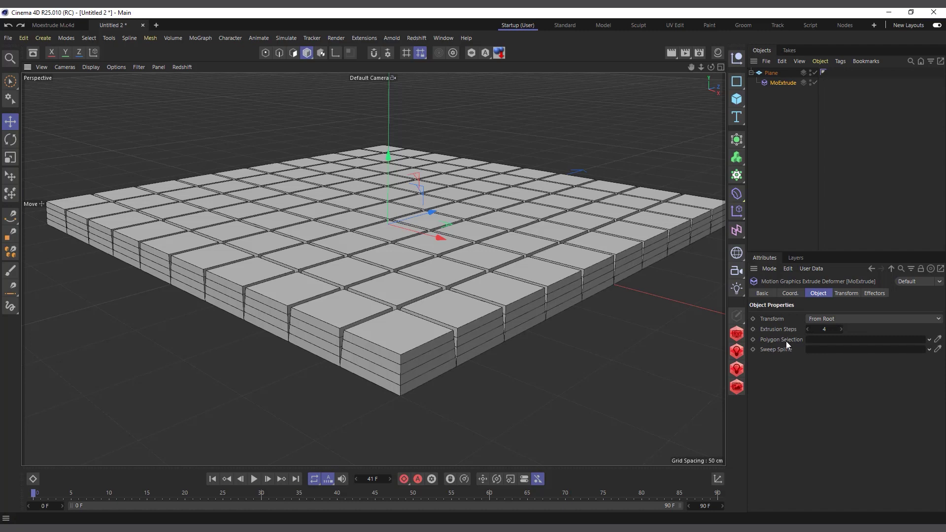
Step: Convert the parametric plane into an editable polygon object
{"action": "right_click_drag", "start_coordinate": [529, 339], "coordinate": [285, 280], "text": "alt"}
{"action": "left_click_drag", "start_coordinate": [712, 66], "coordinate": [717, 66]}
{"action": "left_click", "coordinate": [771, 73]}
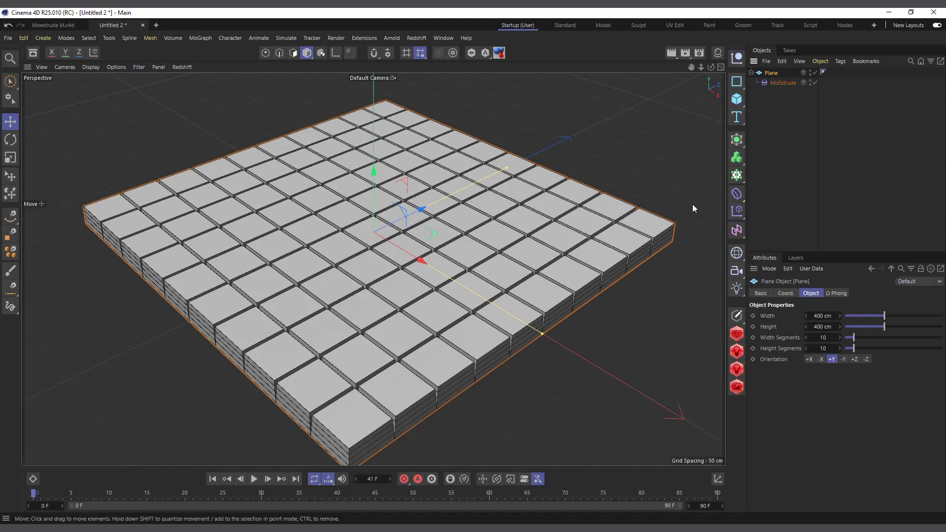
{"action": "key", "text": "c"}
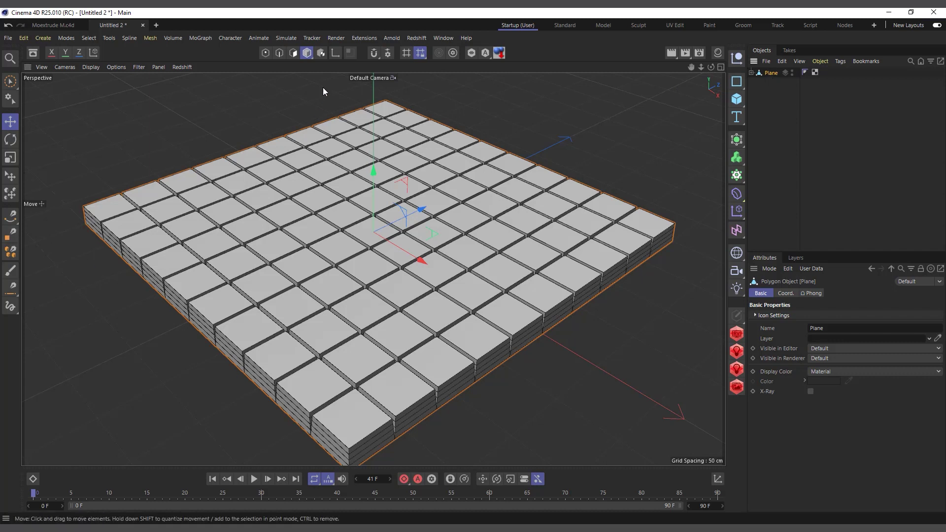
Step: Paint a freehand selection of 49 polygons across the plane with Live Selection and store it as a polygon selection tag
{"action": "left_click", "coordinate": [293, 52]}
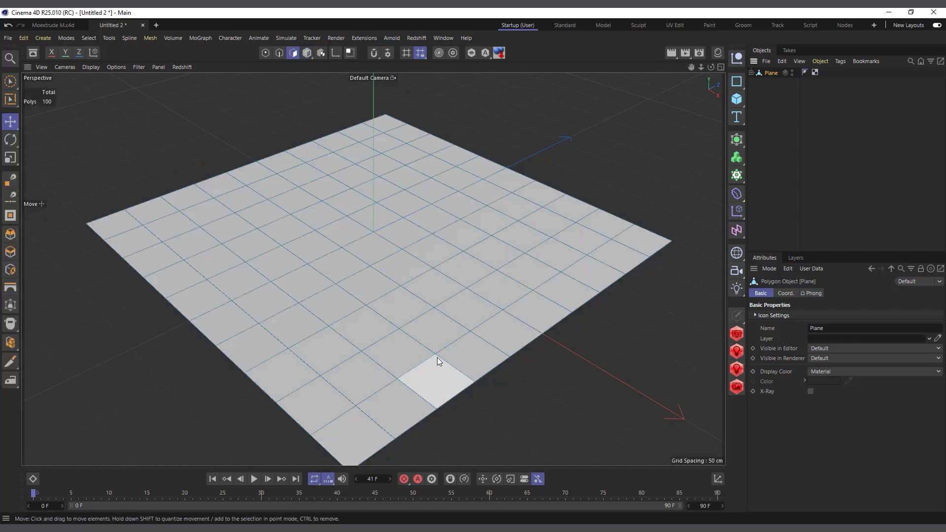
{"action": "left_click", "coordinate": [10, 81]}
{"action": "mouse_move", "coordinate": [475, 444]}
{"action": "left_mouse_down"}
{"action": "mouse_move", "coordinate": [299, 193]}
{"action": "mouse_move", "coordinate": [303, 301]}
{"action": "mouse_move", "coordinate": [131, 221]}
{"action": "mouse_move", "coordinate": [287, 365]}
{"action": "mouse_move", "coordinate": [530, 317]}
{"action": "mouse_move", "coordinate": [628, 241]}
{"action": "left_mouse_up"}
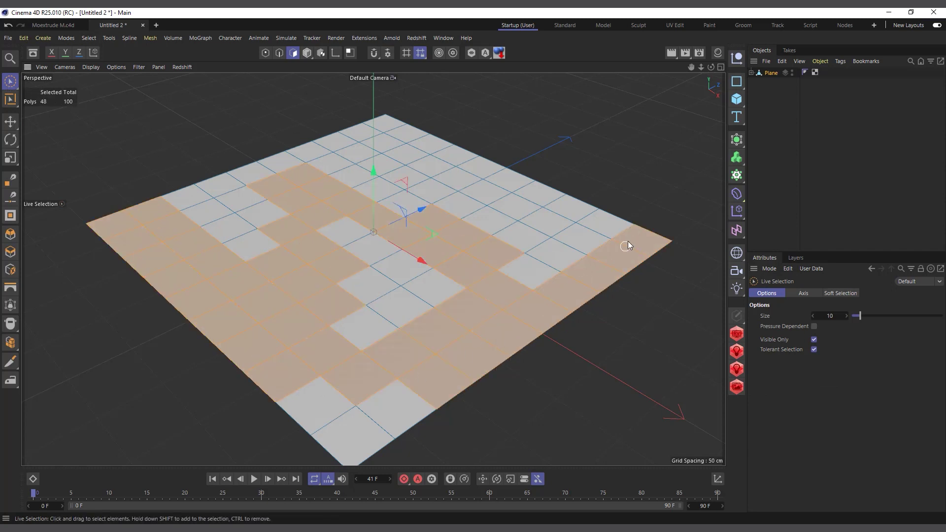
{"action": "left_click", "coordinate": [89, 38]}
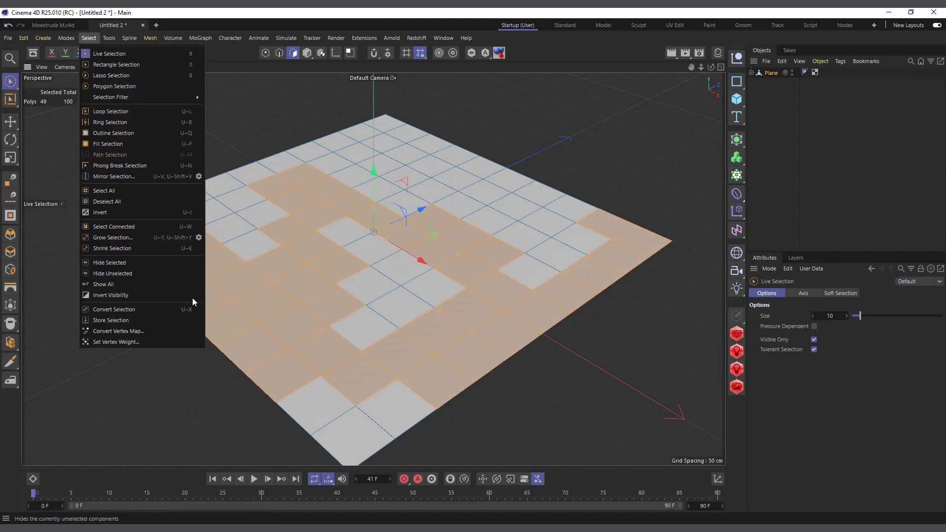
{"action": "left_click", "coordinate": [143, 321]}
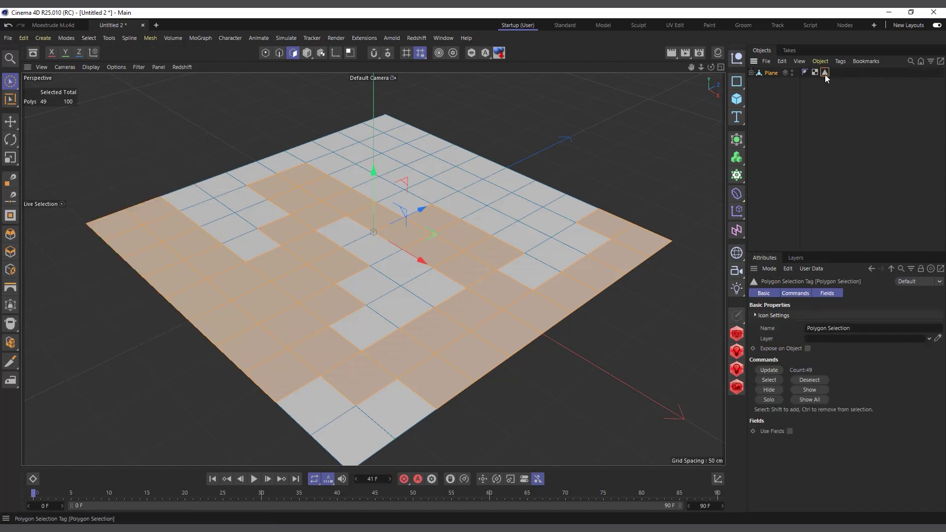
Step: Limit the plane's MoExtrude deformer to the stored polygon selection by assigning the selection tag as its Polygon Selection
{"action": "left_click", "coordinate": [771, 72]}
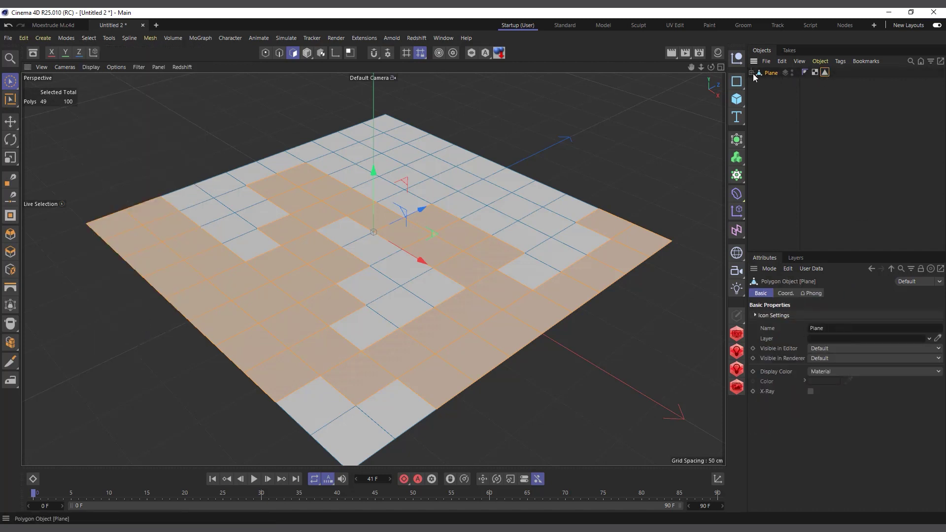
{"action": "left_click", "coordinate": [752, 73]}
{"action": "left_click", "coordinate": [781, 83]}
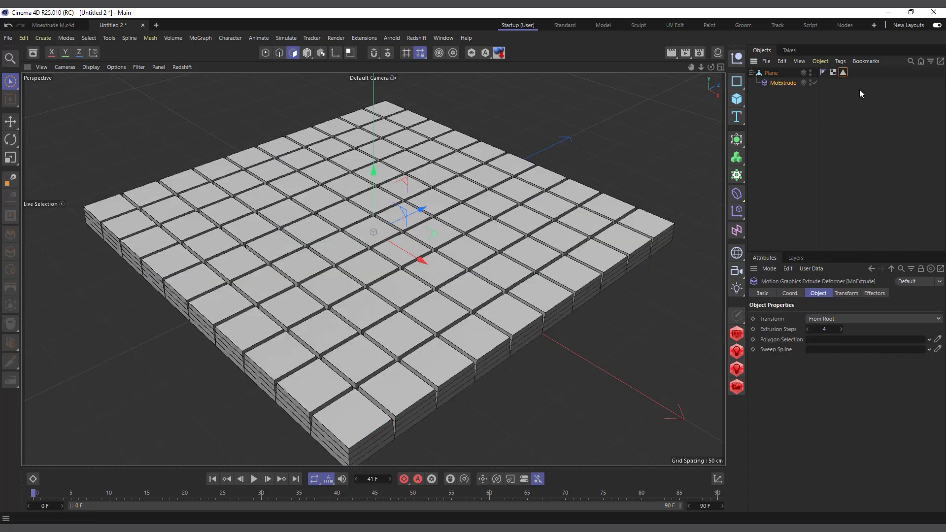
{"action": "left_click_drag", "start_coordinate": [861, 303], "coordinate": [843, 344]}
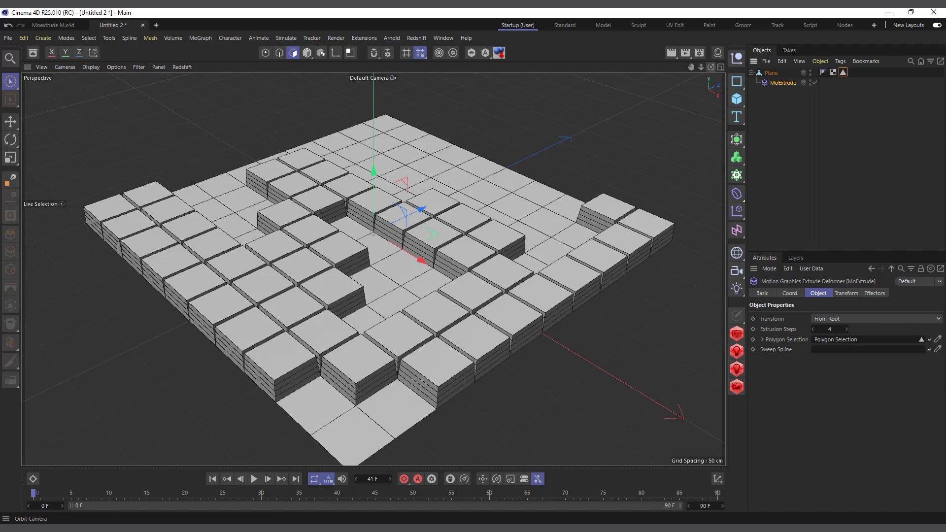
{"action": "left_click_drag", "start_coordinate": [712, 69], "coordinate": [708, 73]}
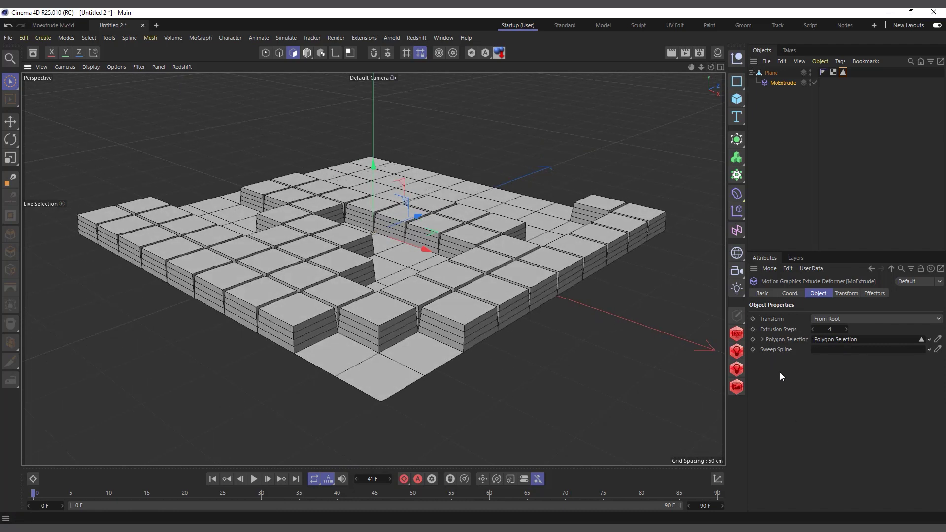
{"action": "scroll", "coordinate": [345, 355], "scroll_direction": "down", "scroll_amount": 2}
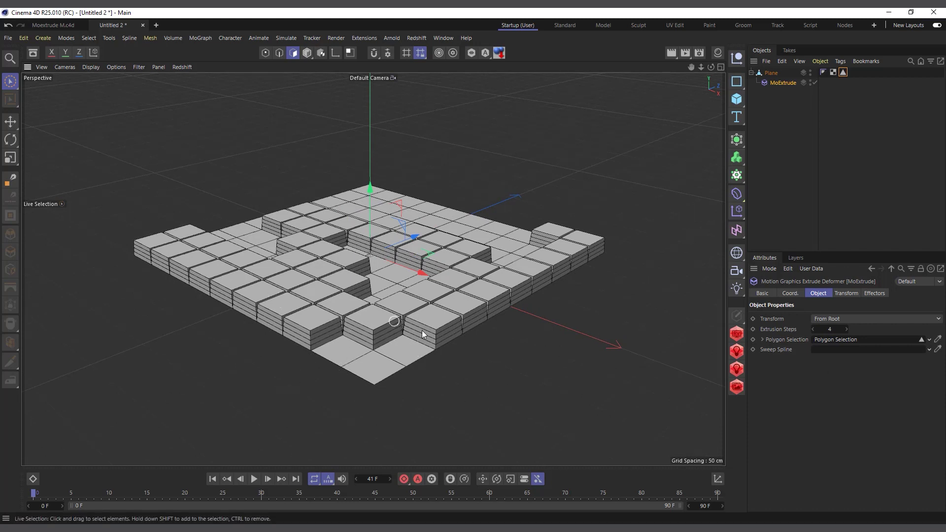
Step: Hide the plane in both editor and renderer, and add a Platonic object placed below it in the object list
{"action": "left_click", "coordinate": [752, 72]}
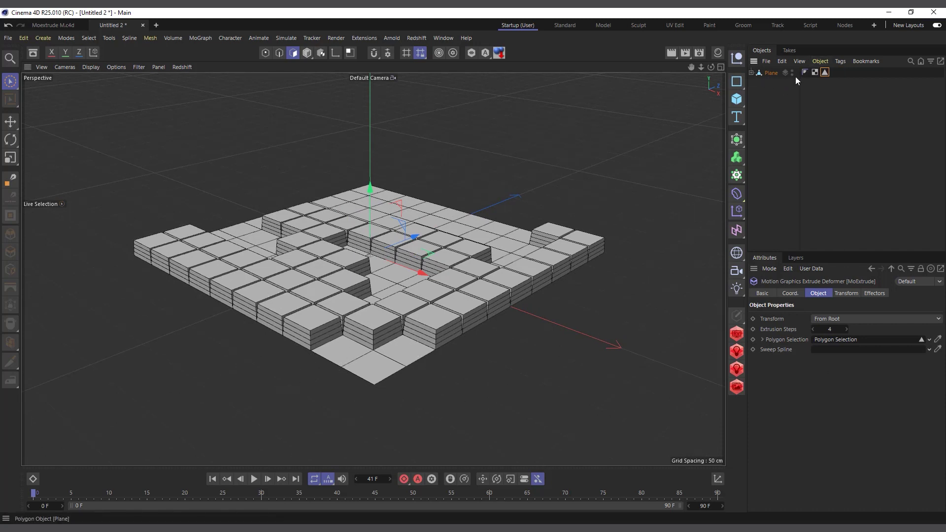
{"action": "left_click", "coordinate": [792, 71]}
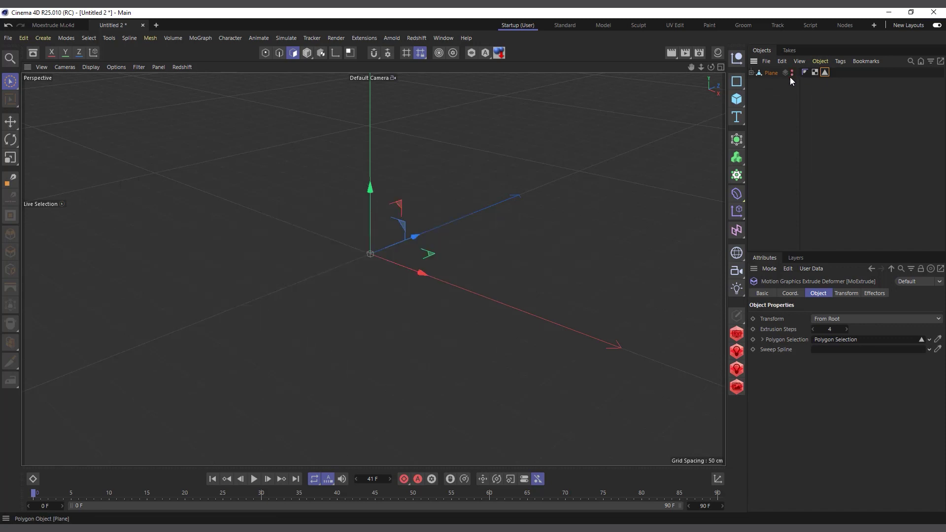
{"action": "left_click", "coordinate": [737, 100]}
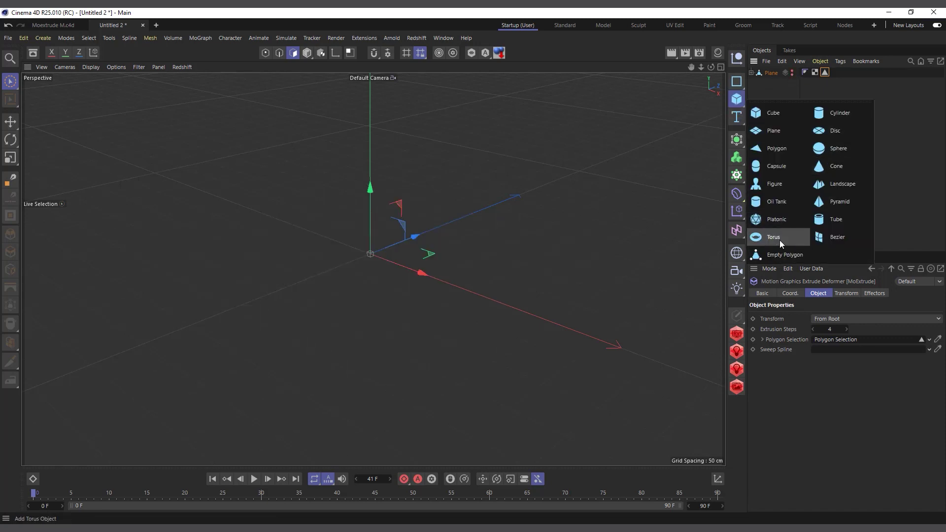
{"action": "left_click", "coordinate": [779, 222]}
{"action": "scroll", "coordinate": [376, 227], "scroll_direction": "up", "scroll_amount": 3}
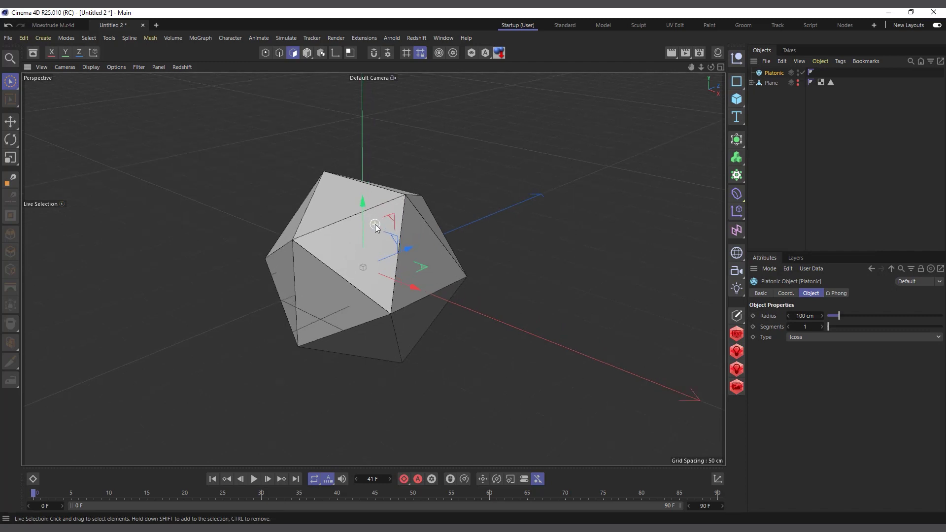
{"action": "left_click_drag", "start_coordinate": [782, 72], "coordinate": [780, 119]}
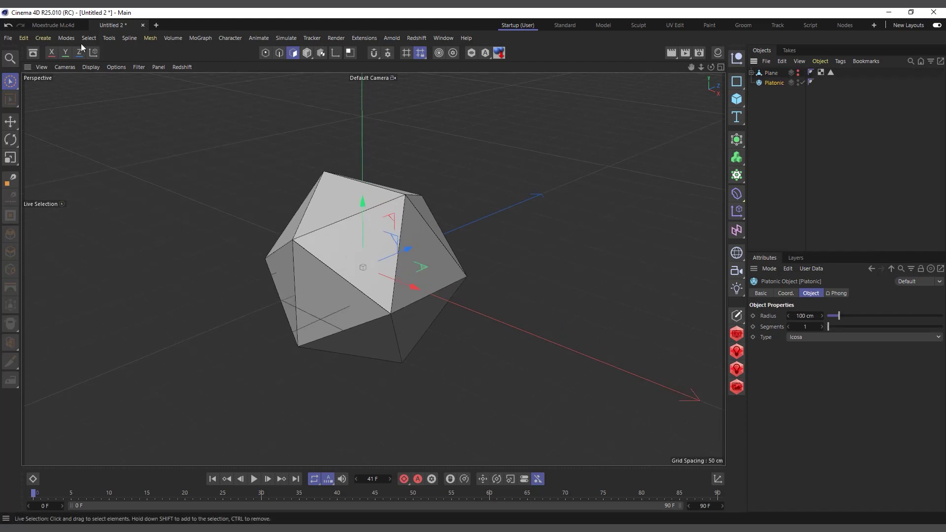
Step: Add a MoExtrude deformer and make it a child of the Platonic object
{"action": "left_click", "coordinate": [206, 38]}
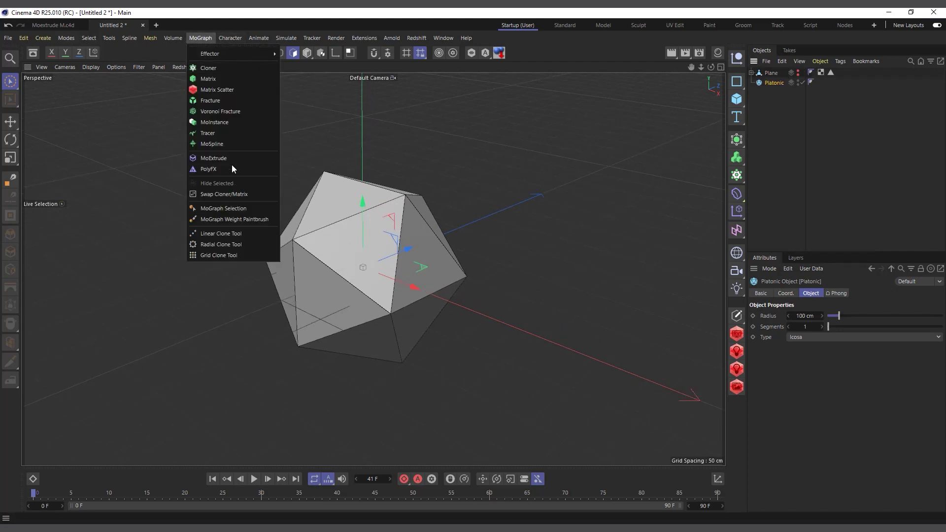
{"action": "left_click", "coordinate": [236, 159]}
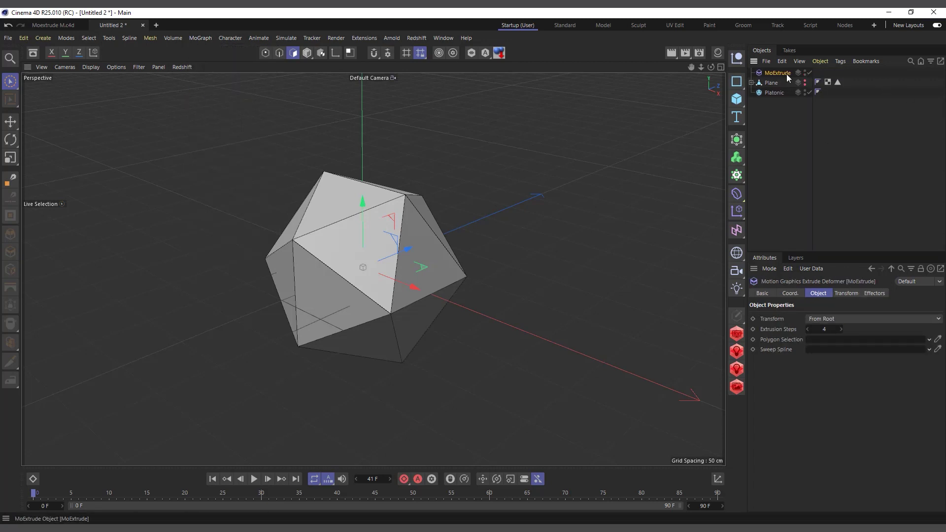
{"action": "left_click_drag", "start_coordinate": [780, 87], "coordinate": [777, 92]}
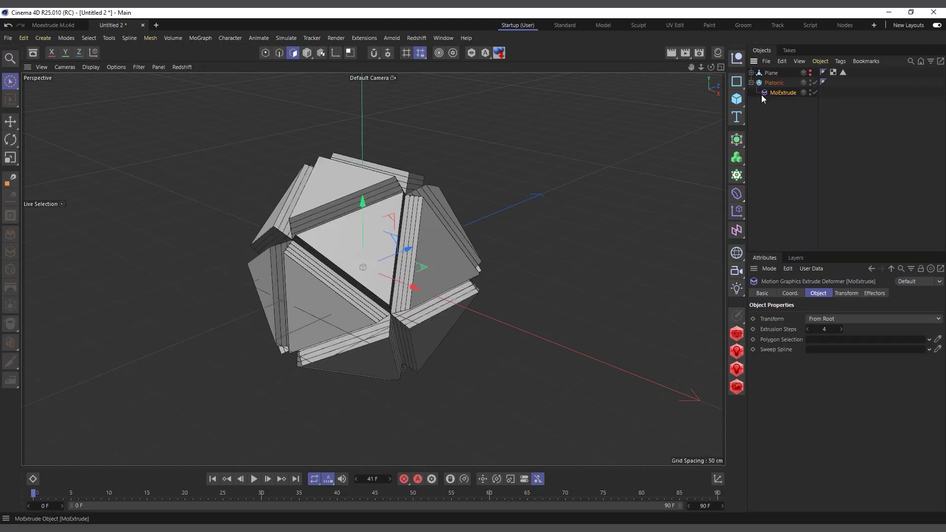
{"action": "mouse_move", "coordinate": [716, 82]}
{"action": "left_mouse_down"}
{"action": "mouse_move", "coordinate": [700, 87]}
{"action": "mouse_move", "coordinate": [725, 85]}
{"action": "mouse_move", "coordinate": [717, 83]}
{"action": "left_mouse_up"}
{"action": "scroll", "coordinate": [226, 271], "scroll_direction": "down", "scroll_amount": 2}
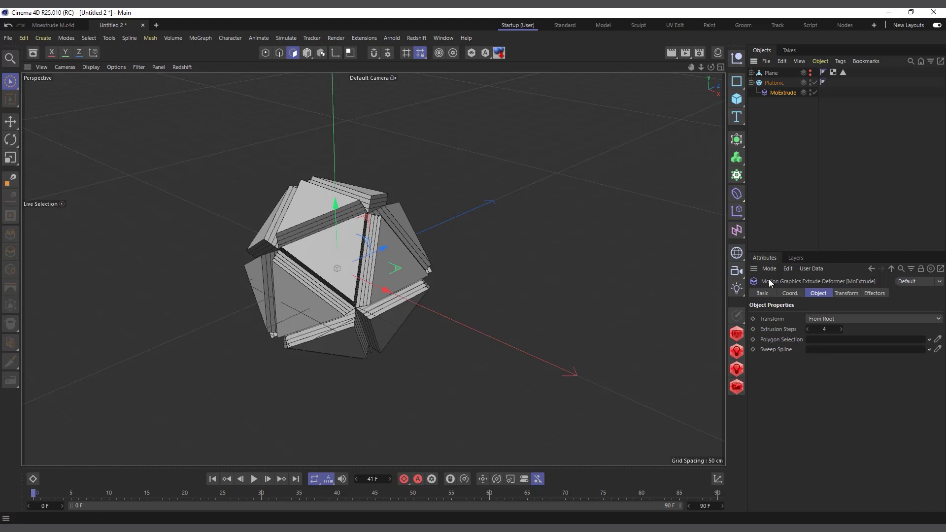
Step: Add an Arc spline to the scene and view it together with the Platonic object
{"action": "left_click", "coordinate": [737, 83]}
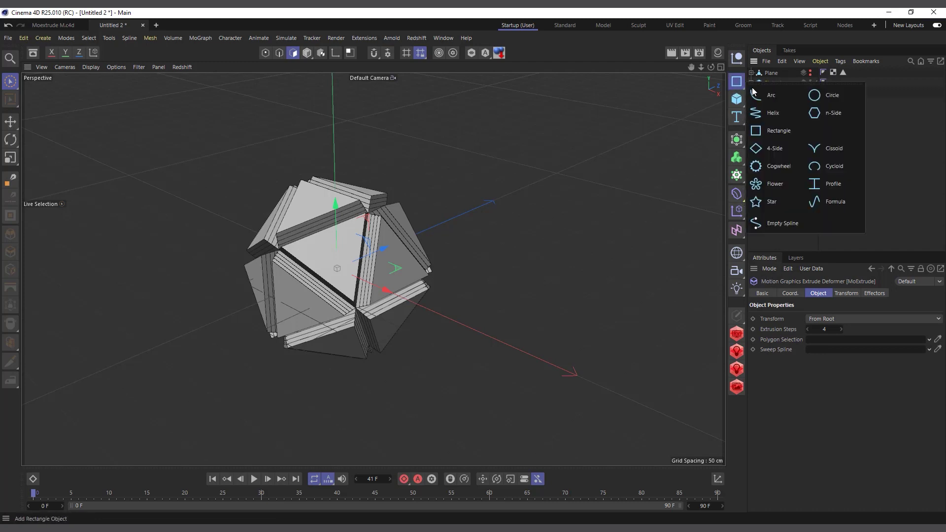
{"action": "left_click", "coordinate": [784, 103]}
{"action": "scroll", "coordinate": [542, 236], "scroll_direction": "down", "scroll_amount": 2}
{"action": "left_click_drag", "start_coordinate": [712, 67], "coordinate": [734, 66]}
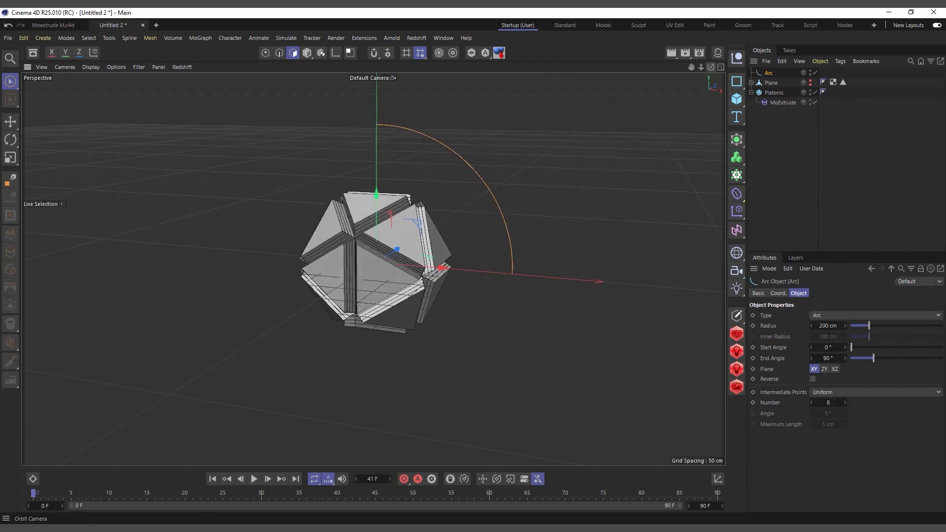
Step: Assign the Arc as the Sweep Spline of the Platonic's MoExtrude deformer
{"action": "left_click", "coordinate": [780, 106]}
{"action": "left_click_drag", "start_coordinate": [768, 72], "coordinate": [848, 354]}
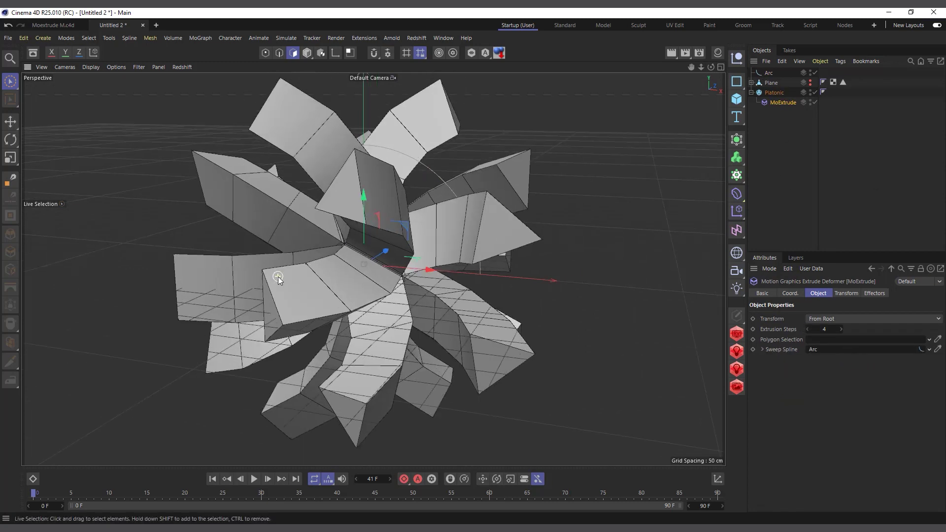
{"action": "left_click_drag", "start_coordinate": [711, 67], "coordinate": [616, 74]}
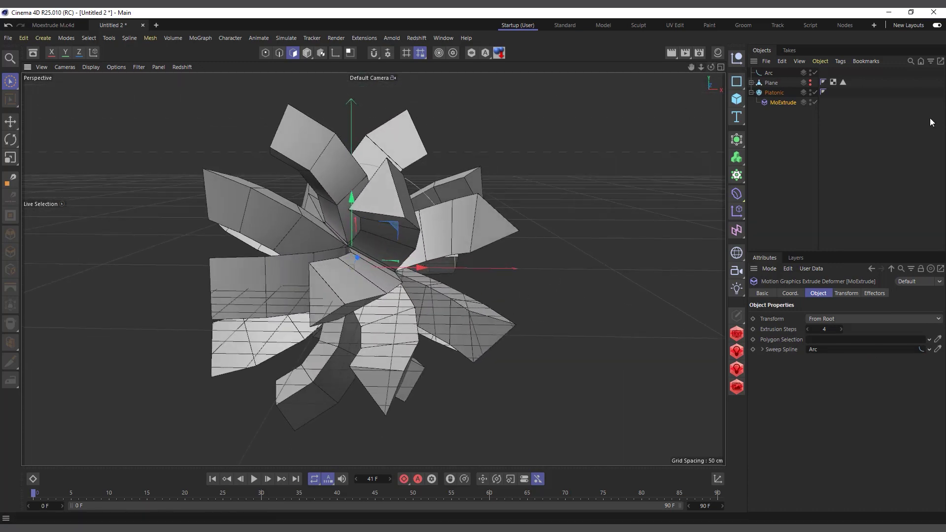
Step: Increase the Arc spline's radius to about 311 cm
{"action": "left_click", "coordinate": [769, 73]}
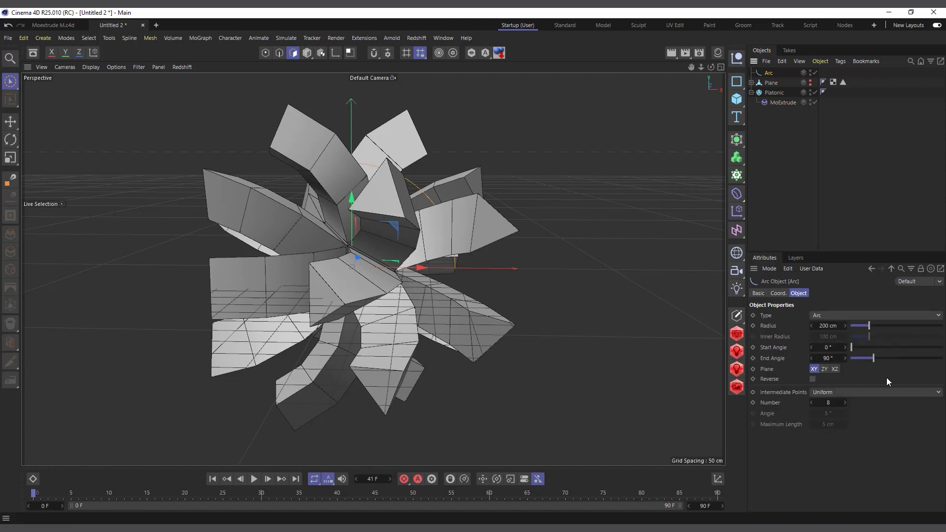
{"action": "mouse_move", "coordinate": [868, 327]}
{"action": "left_mouse_down"}
{"action": "mouse_move", "coordinate": [887, 327]}
{"action": "mouse_move", "coordinate": [880, 333]}
{"action": "left_mouse_up"}
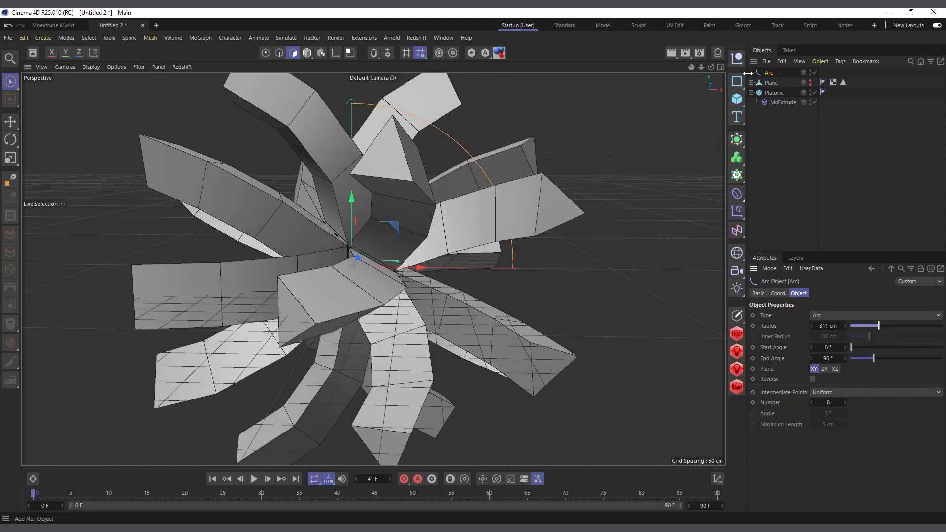
{"action": "left_click", "coordinate": [775, 93]}
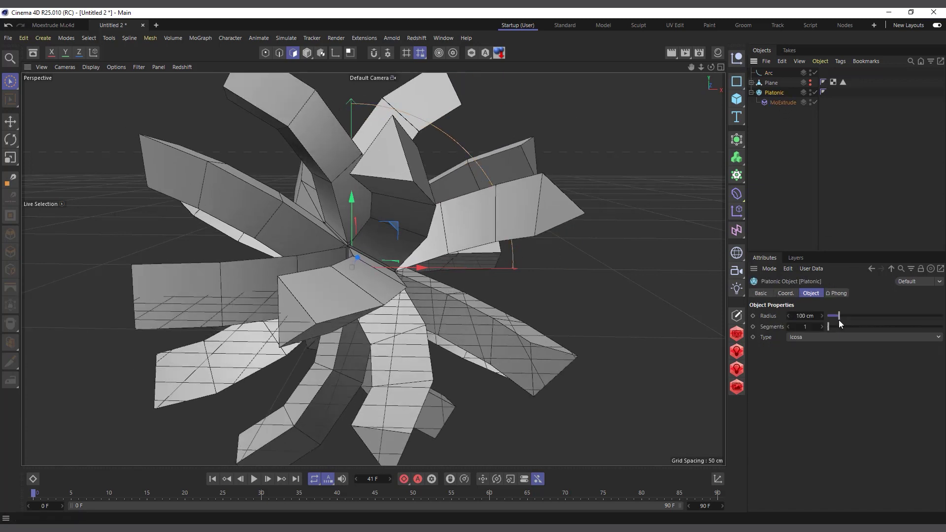
Step: Raise the extrusion steps of the Platonic's MoExtrude deformer to 16
{"action": "left_click", "coordinate": [783, 101]}
{"action": "left_click", "coordinate": [842, 330]}
{"action": "left_click", "coordinate": [842, 330]}
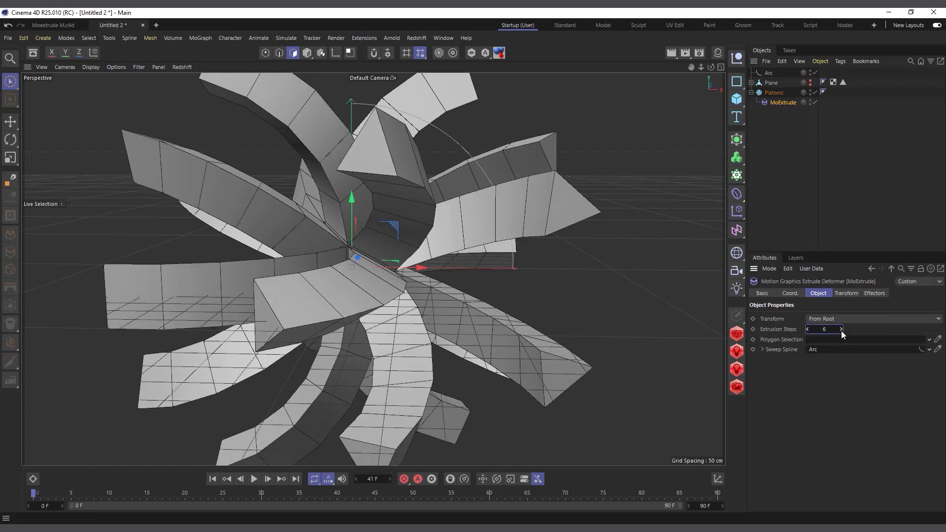
{"action": "left_click", "coordinate": [841, 331]}
{"action": "left_click", "coordinate": [842, 331]}
{"action": "left_click", "coordinate": [841, 330]}
{"action": "left_click", "coordinate": [842, 330]}
{"action": "left_click", "coordinate": [842, 330]}
{"action": "left_click", "coordinate": [842, 330]}
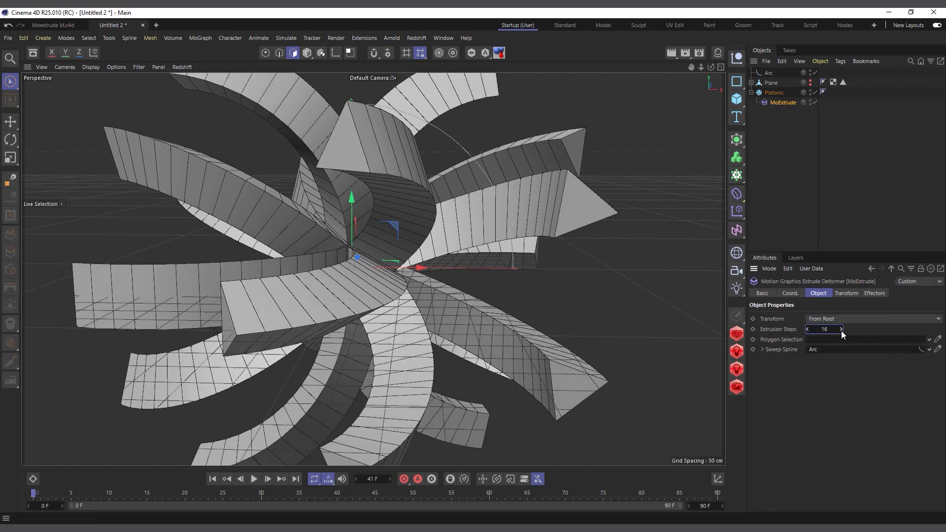
Step: Set the Arc's end angle to about 93°, and return to the MoExtrude object properties
{"action": "scroll", "coordinate": [209, 250], "scroll_direction": "down", "scroll_amount": 2}
{"action": "left_click", "coordinate": [772, 72]}
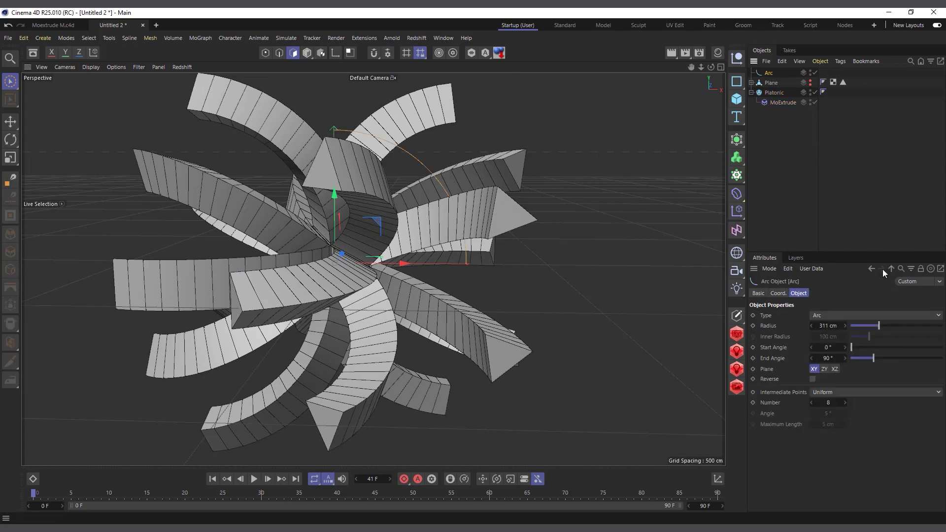
{"action": "mouse_move", "coordinate": [877, 359]}
{"action": "left_mouse_down"}
{"action": "mouse_move", "coordinate": [906, 360]}
{"action": "mouse_move", "coordinate": [855, 366]}
{"action": "mouse_move", "coordinate": [874, 363]}
{"action": "left_mouse_up"}
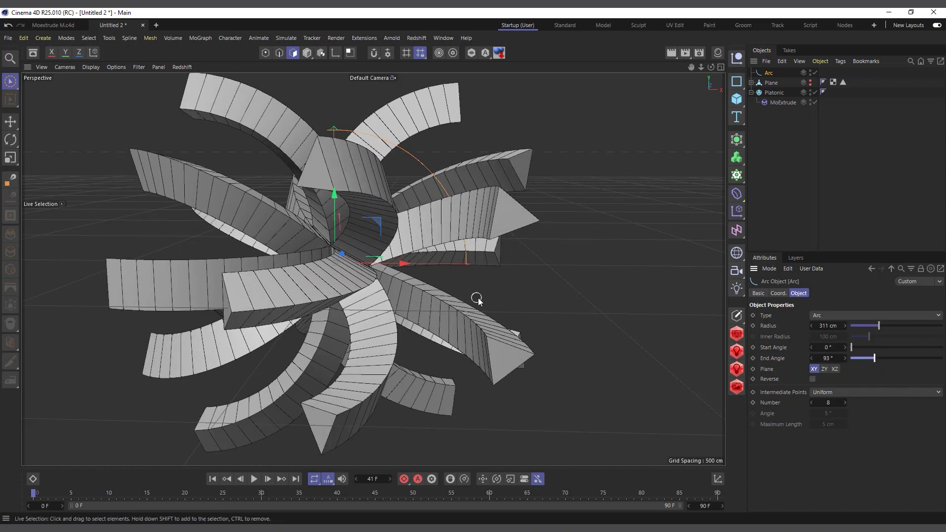
{"action": "left_click", "coordinate": [783, 102]}
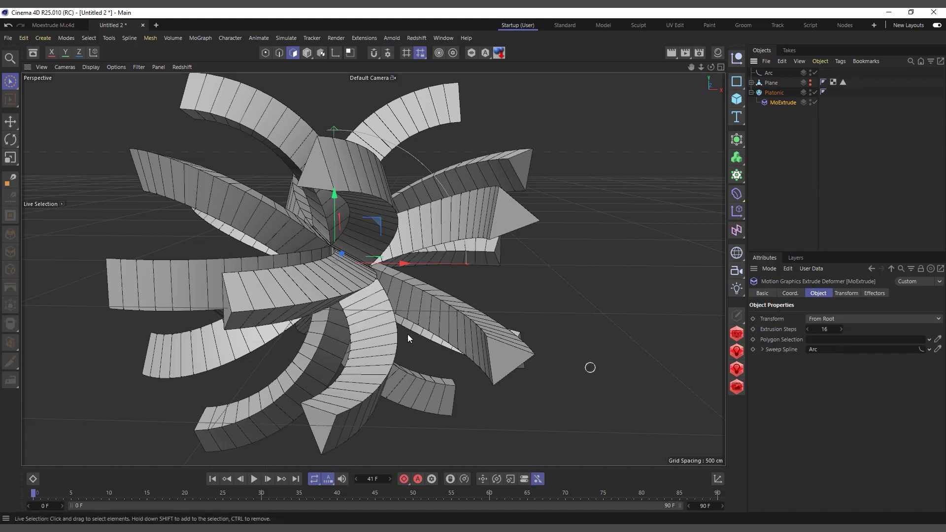
{"action": "scroll", "coordinate": [396, 322], "scroll_direction": "down", "scroll_amount": 2}
{"action": "scroll", "coordinate": [287, 320], "scroll_direction": "down", "scroll_amount": 1}
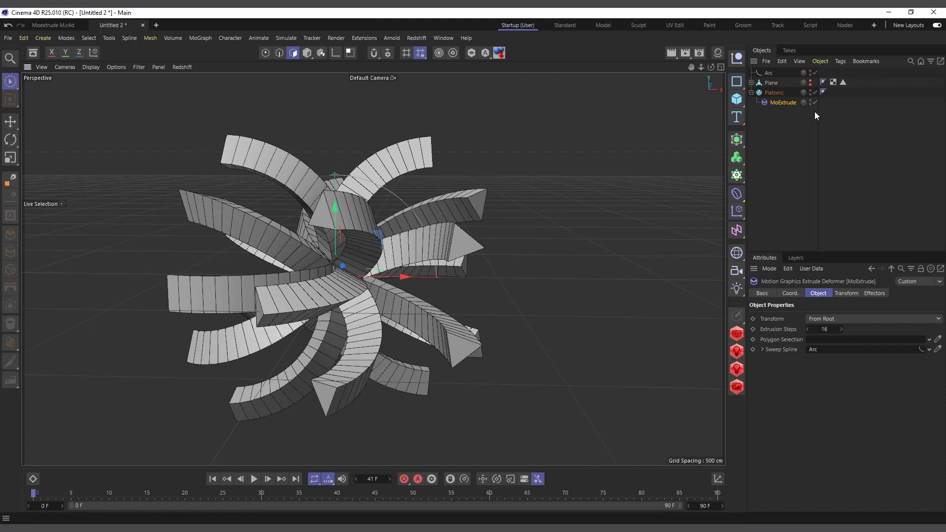
Step: Delete the Arc, Plane, Platonic and MoExtrude objects to empty the scene
{"action": "left_click", "coordinate": [767, 125]}
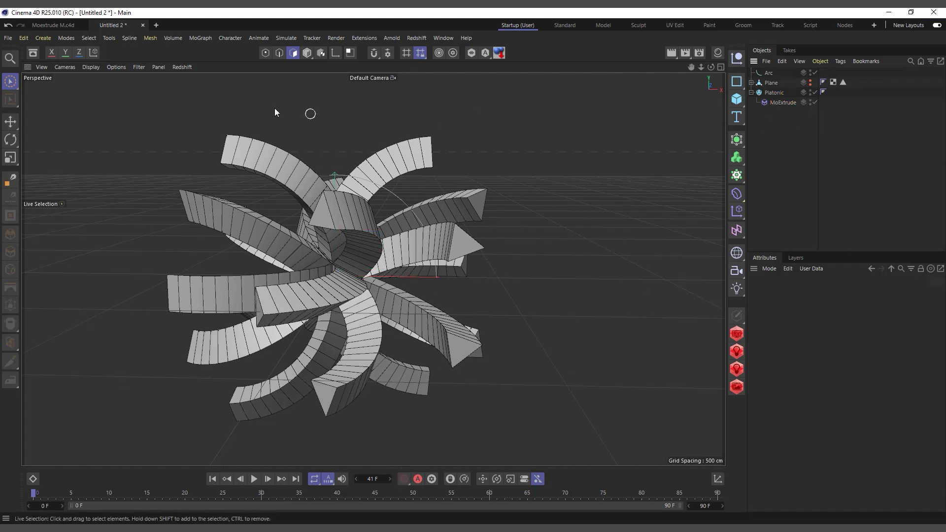
{"action": "left_click_drag", "start_coordinate": [774, 99], "coordinate": [767, 69]}
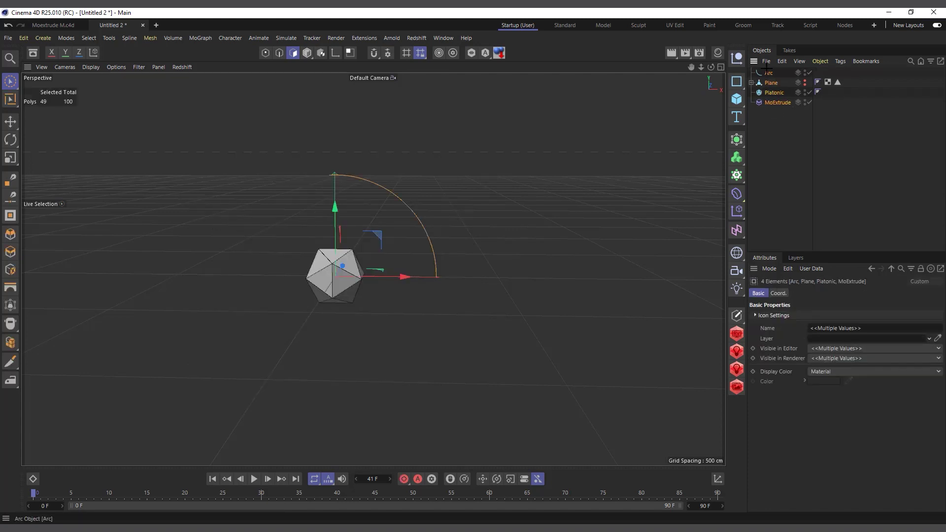
{"action": "key", "text": "Delete"}
{"action": "scroll", "coordinate": [367, 275], "scroll_direction": "up", "scroll_amount": 2}
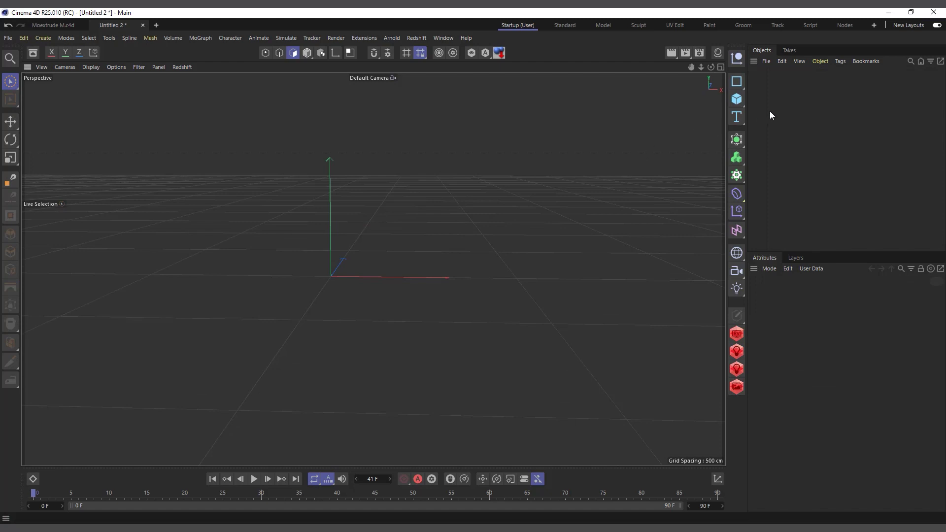
Step: Add a Plane to the empty scene with its default size and segments, and frame it from above
{"action": "left_click", "coordinate": [737, 100]}
{"action": "left_click", "coordinate": [790, 132]}
{"action": "scroll", "coordinate": [305, 276], "scroll_direction": "up", "scroll_amount": 3}
{"action": "left_click_drag", "start_coordinate": [715, 65], "coordinate": [714, 94]}
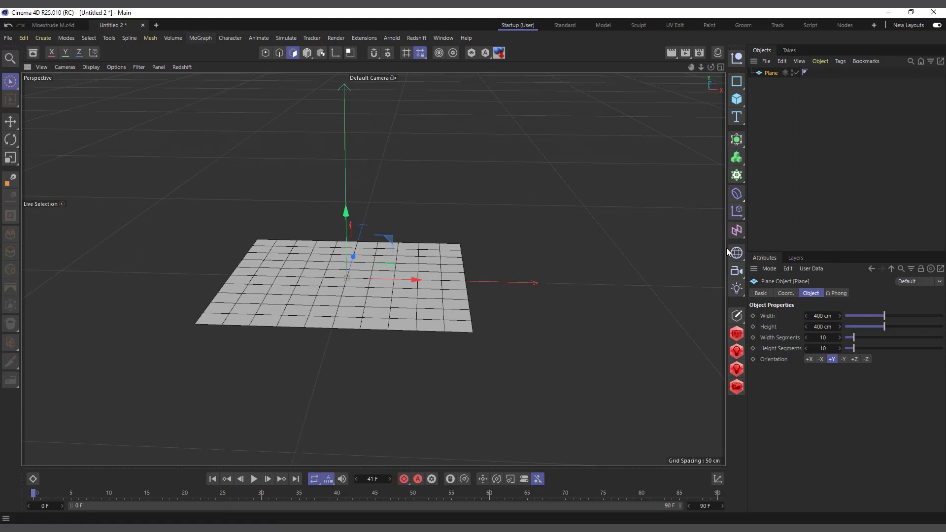
Step: Add a MoExtrude deformer and make it a child of the new plane
{"action": "left_click", "coordinate": [738, 140]}
{"action": "left_click", "coordinate": [734, 177]}
{"action": "left_click", "coordinate": [780, 260]}
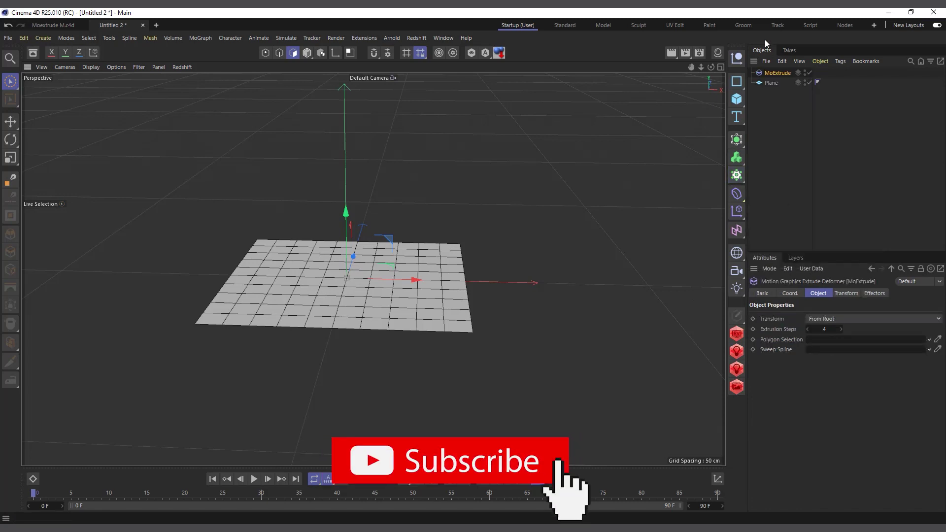
{"action": "left_click_drag", "start_coordinate": [772, 83], "coordinate": [773, 81]}
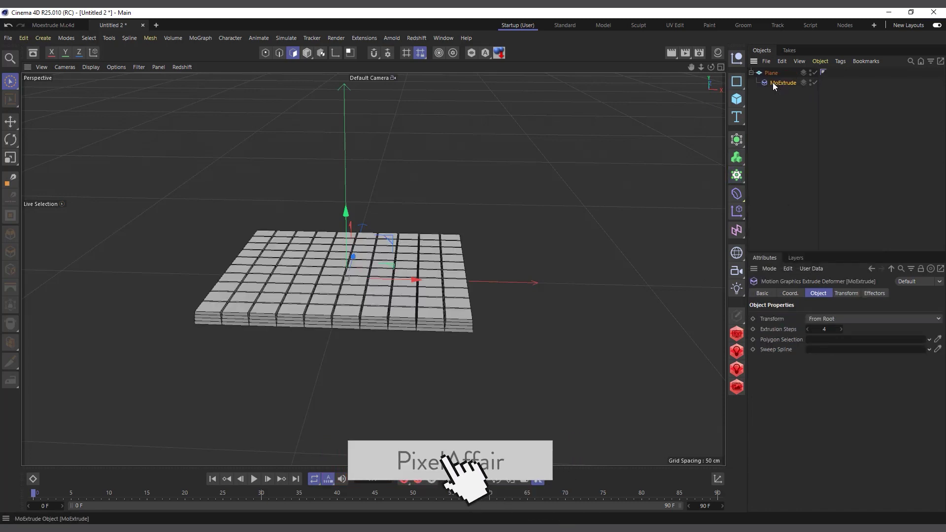
{"action": "scroll", "coordinate": [376, 361], "scroll_direction": "up", "scroll_amount": 5}
{"action": "scroll", "coordinate": [376, 361], "scroll_direction": "down", "scroll_amount": 3}
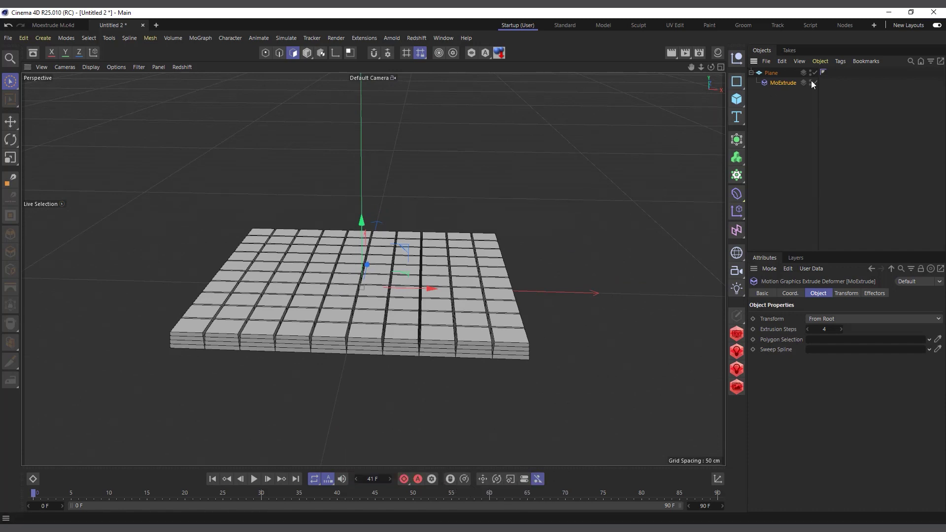
{"action": "scroll", "coordinate": [450, 149], "scroll_direction": "up", "scroll_amount": 2}
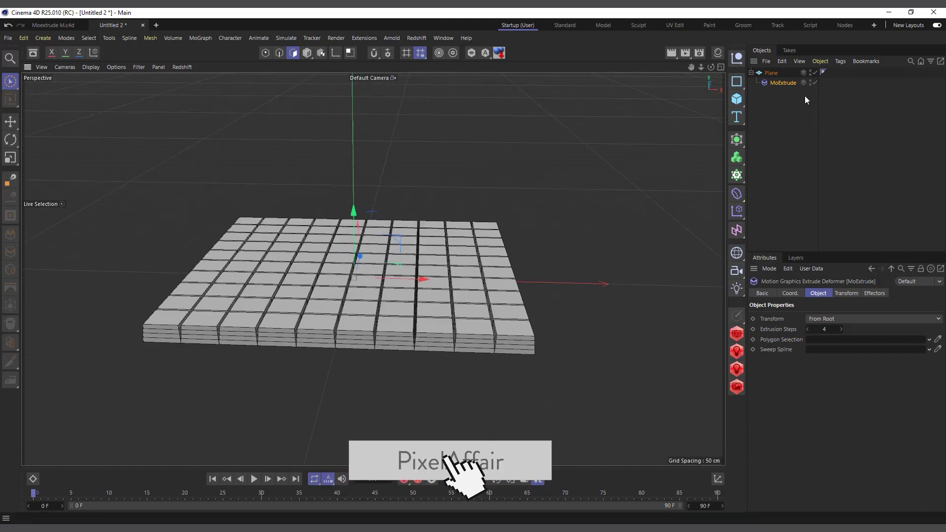
Step: Add a Plain effector to the MoExtrude, orbit around the plane, and show the effector's transform parameters
{"action": "left_click", "coordinate": [203, 39]}
{"action": "mouse_move", "coordinate": [217, 55]}
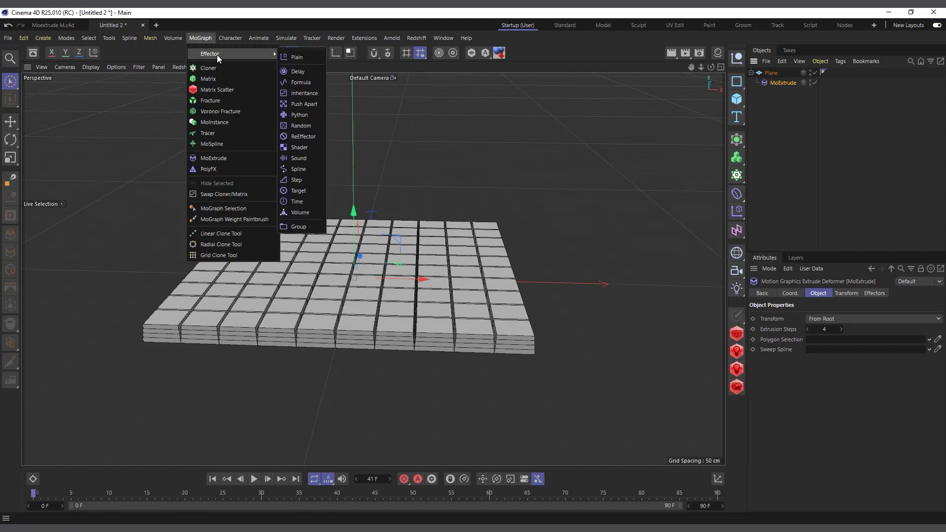
{"action": "left_click", "coordinate": [306, 57]}
{"action": "left_click_drag", "start_coordinate": [711, 67], "coordinate": [708, 173]}
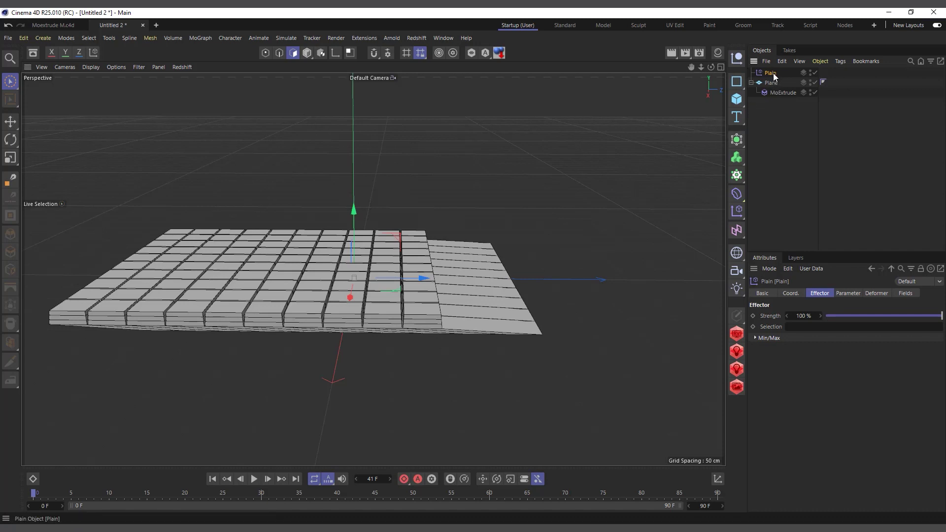
{"action": "left_click", "coordinate": [851, 294]}
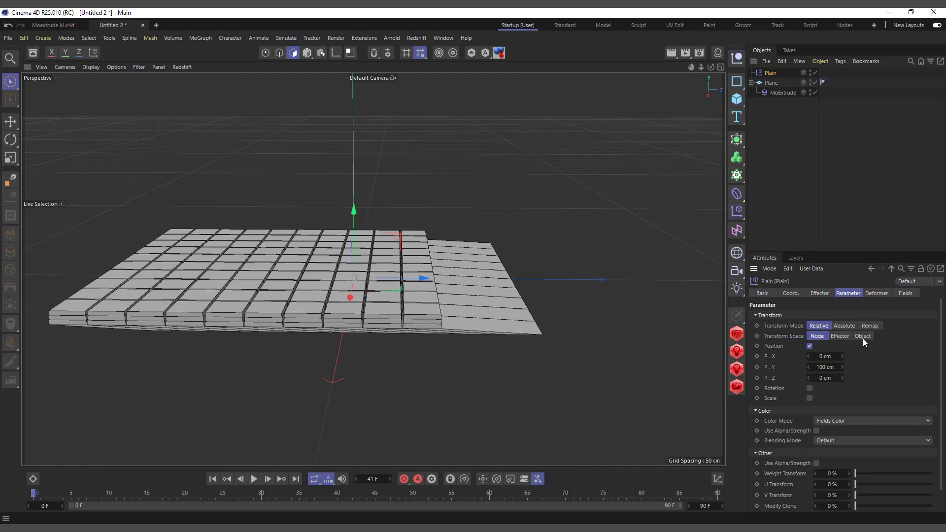
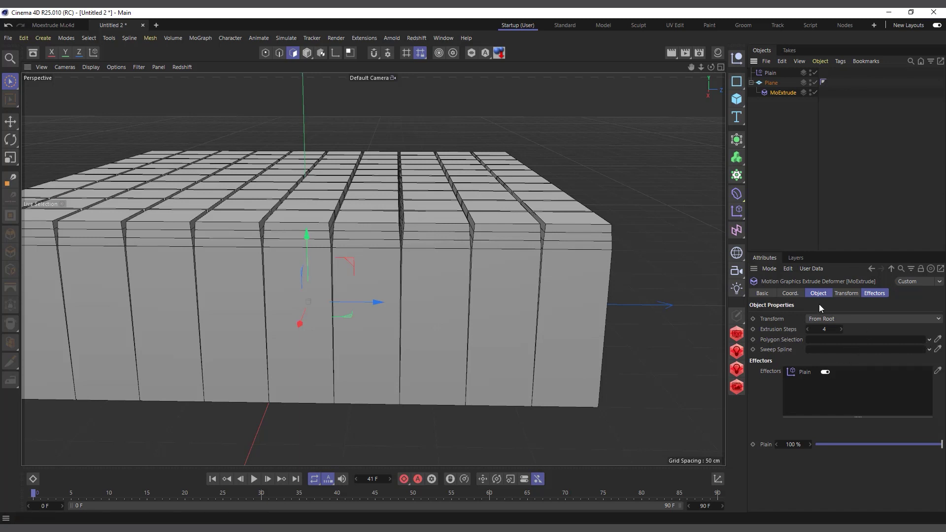
Step: Set the Plain effector's Z position to 3 cm and inspect the extruded plane from the side
{"action": "left_click", "coordinate": [771, 73]}
{"action": "left_click_drag", "start_coordinate": [826, 379], "coordinate": [779, 378]}
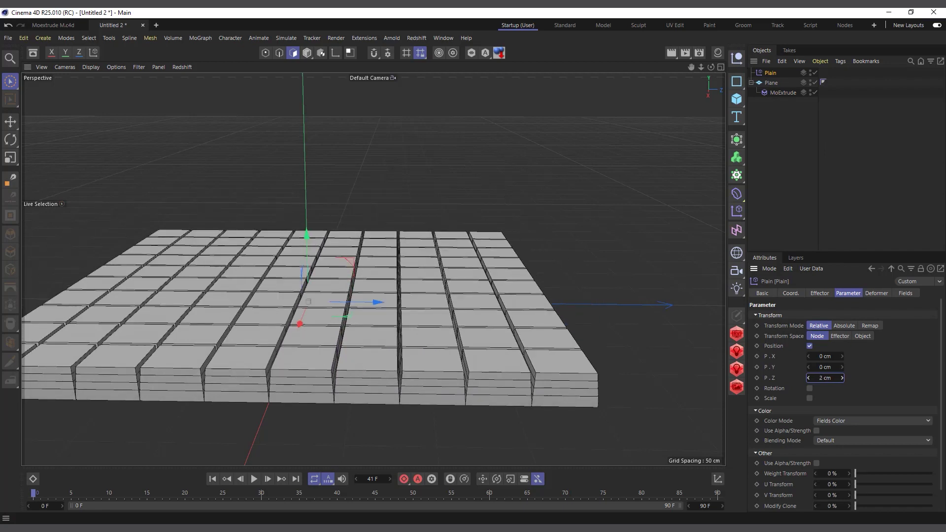
{"action": "left_click", "coordinate": [843, 378]}
{"action": "left_click_drag", "start_coordinate": [417, 148], "coordinate": [469, 331], "text": "alt"}
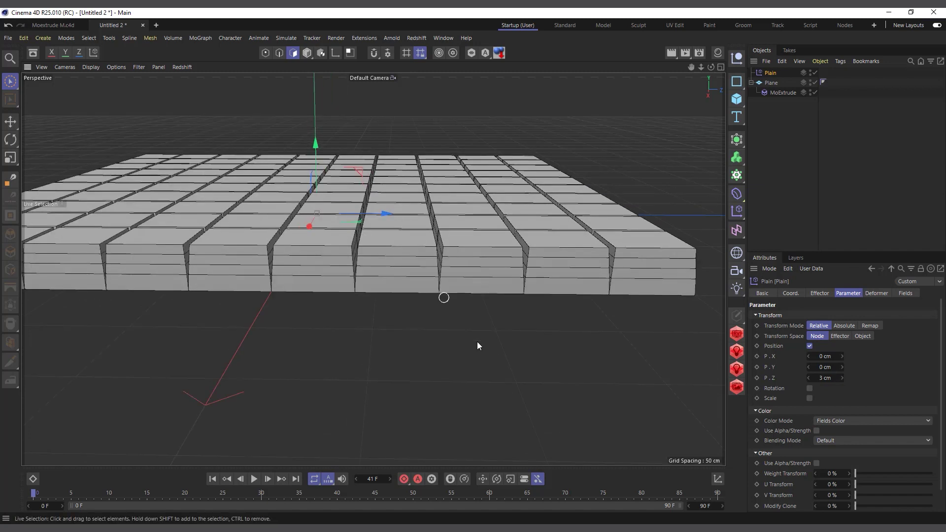
Step: Set the MoExtrude's Transform mode to Per Step
{"action": "left_click", "coordinate": [778, 93]}
{"action": "left_click", "coordinate": [836, 319]}
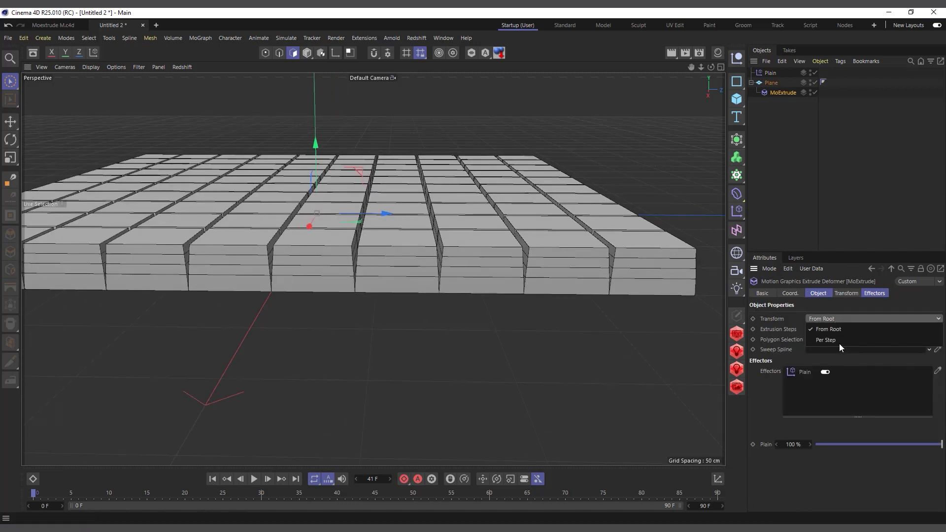
{"action": "left_click", "coordinate": [838, 341]}
{"action": "scroll", "coordinate": [416, 225], "scroll_direction": "up", "scroll_amount": 2}
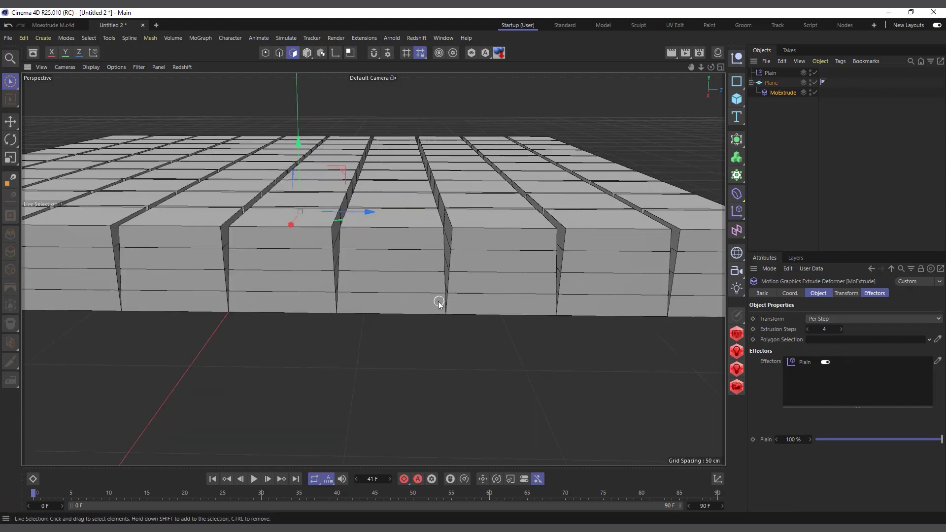
Step: Set the Plain effector's Z position to 12 cm and return to the MoExtrude object properties
{"action": "left_click", "coordinate": [771, 73]}
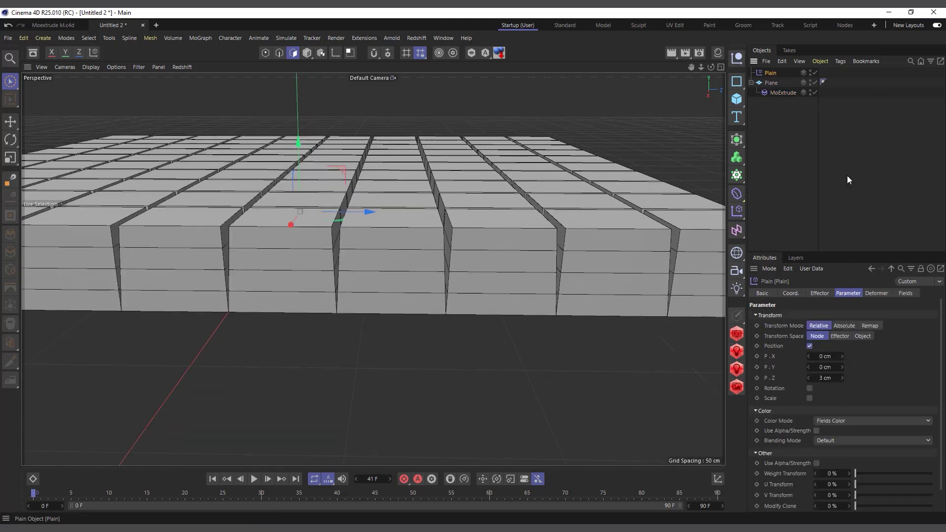
{"action": "left_click_drag", "start_coordinate": [822, 380], "coordinate": [844, 379]}
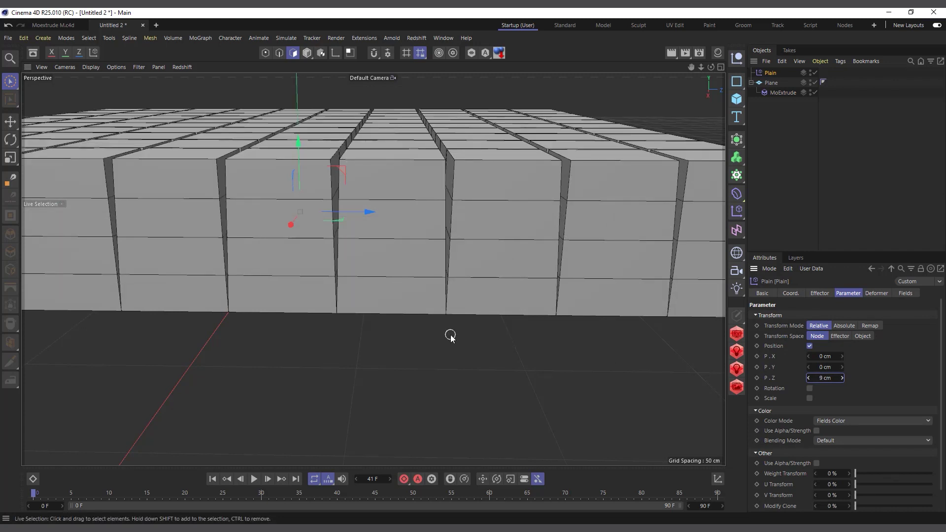
{"action": "left_click", "coordinate": [843, 377]}
{"action": "left_click", "coordinate": [842, 377]}
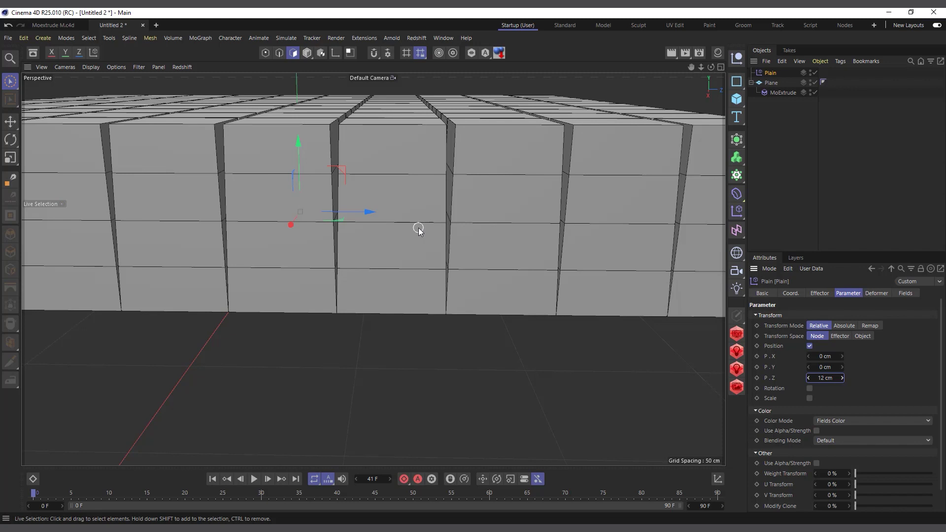
{"action": "left_click", "coordinate": [784, 93]}
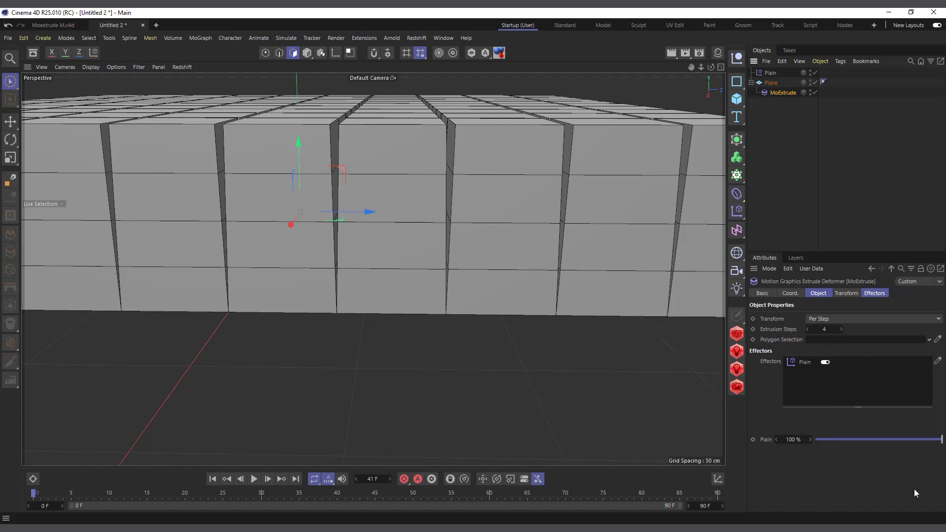
{"action": "scroll", "coordinate": [260, 349], "scroll_direction": "down", "scroll_amount": 5}
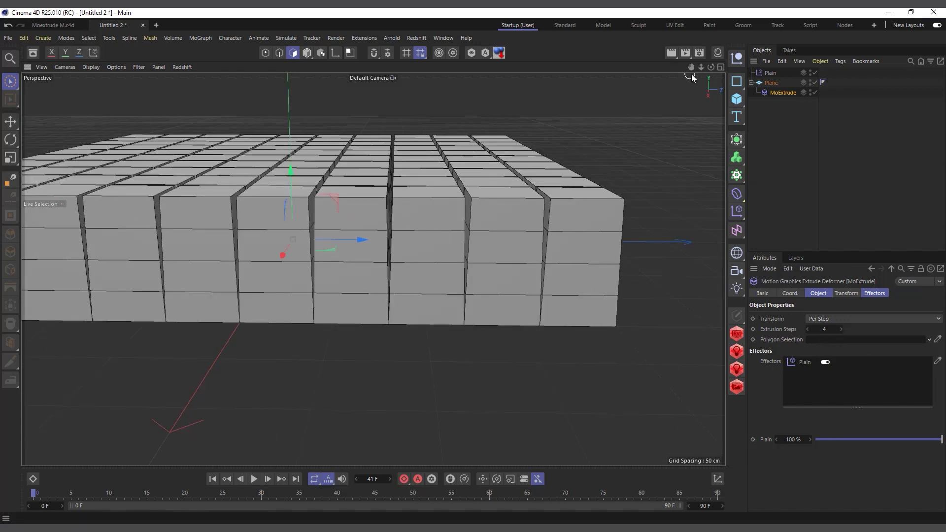
{"action": "left_click_drag", "start_coordinate": [701, 67], "coordinate": [707, 71]}
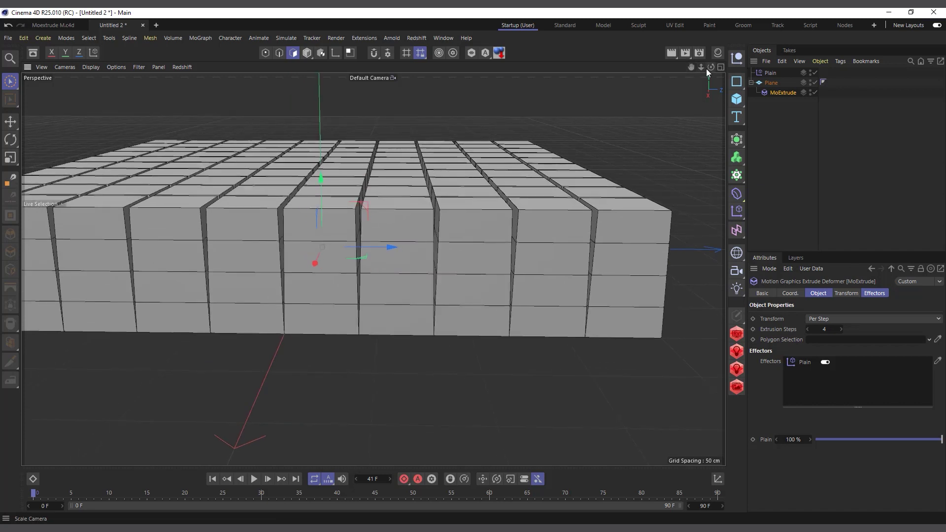
Step: Add a Linear Field to the Plain effector and shift the effector with its field along the X axis
{"action": "left_click", "coordinate": [769, 74]}
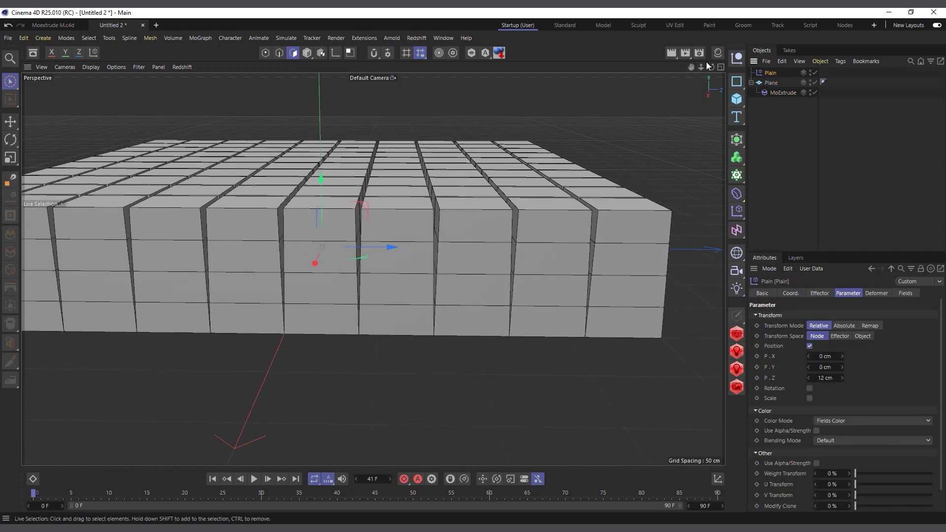
{"action": "left_click_drag", "start_coordinate": [711, 67], "coordinate": [423, 193]}
{"action": "left_click", "coordinate": [906, 294]}
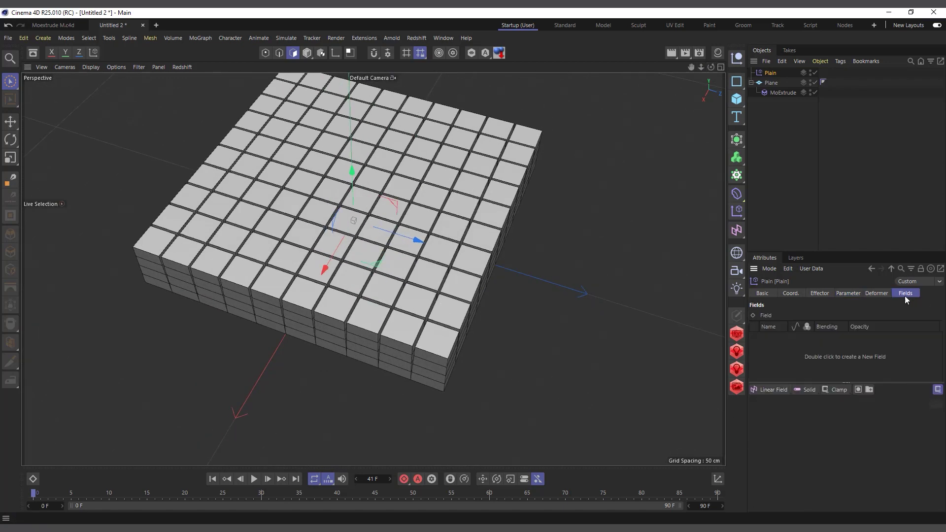
{"action": "left_click", "coordinate": [766, 389]}
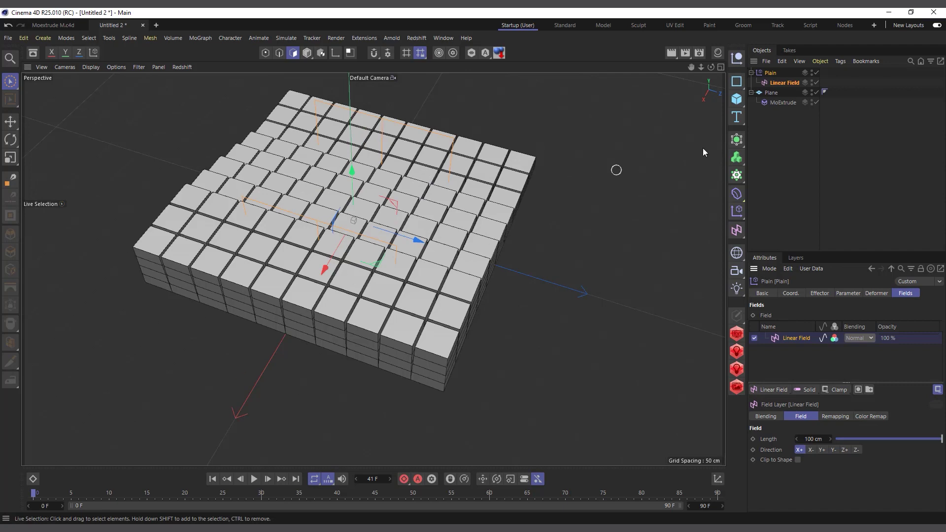
{"action": "mouse_move", "coordinate": [711, 67]}
{"action": "left_mouse_down"}
{"action": "mouse_move", "coordinate": [670, 72]}
{"action": "mouse_move", "coordinate": [708, 66]}
{"action": "left_mouse_up"}
{"action": "left_click_drag", "start_coordinate": [434, 220], "coordinate": [399, 309]}
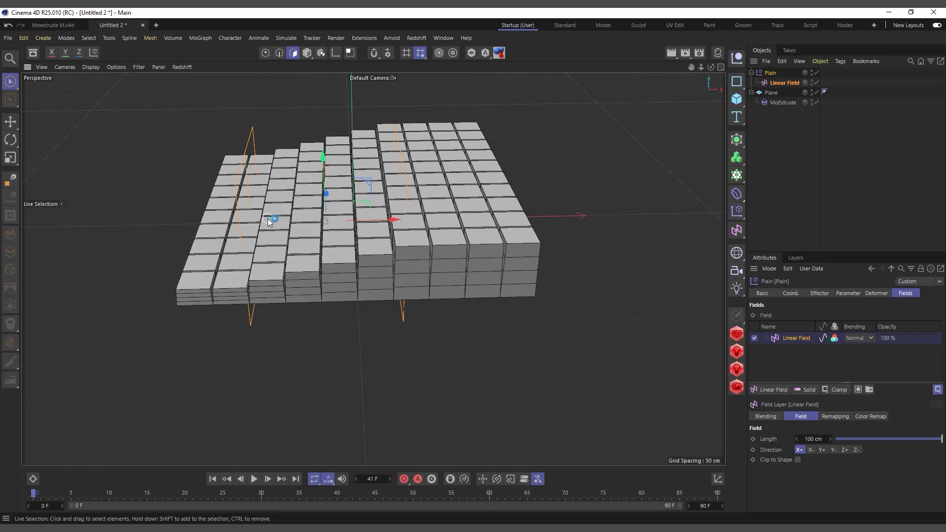
Step: In the Moextrude M.c4d project, rewind the timeline to the first frame and copy the Null.1 group
{"action": "left_click", "coordinate": [61, 27]}
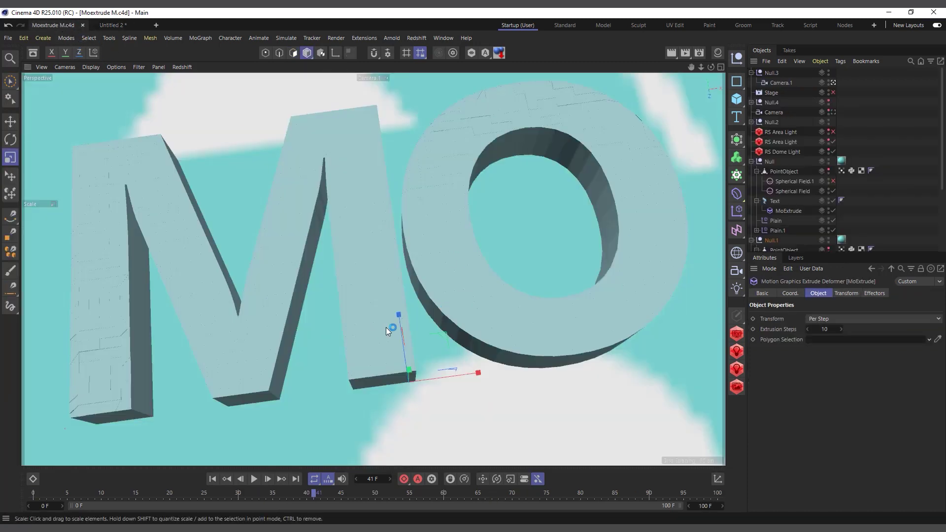
{"action": "left_click", "coordinate": [212, 479]}
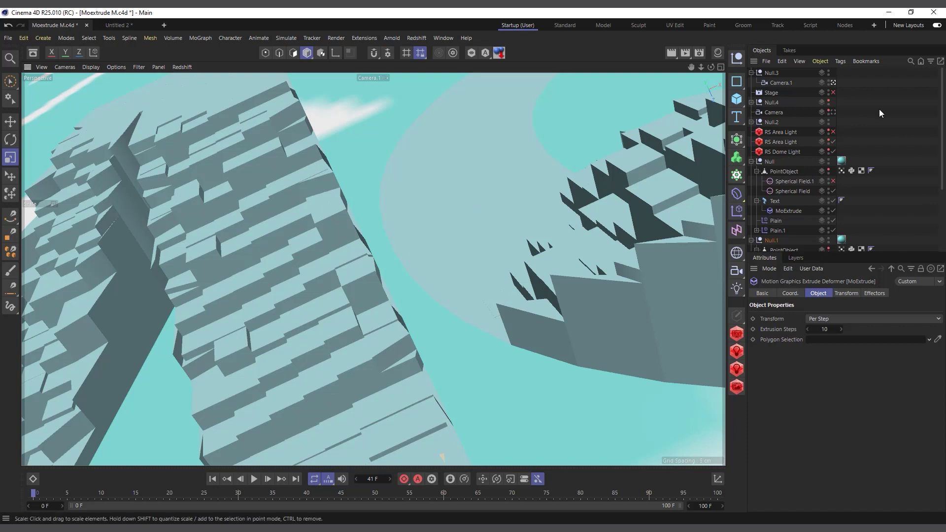
{"action": "left_click", "coordinate": [782, 61]}
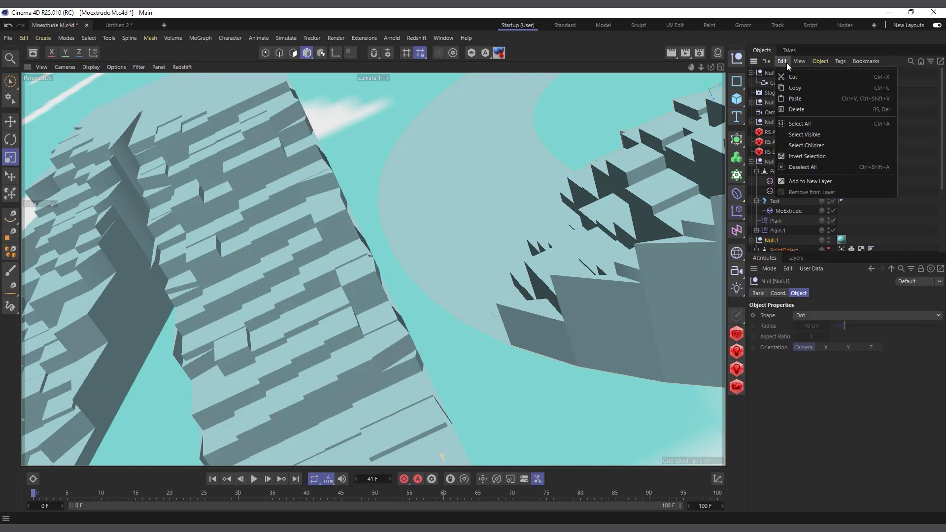
{"action": "left_click", "coordinate": [801, 88]}
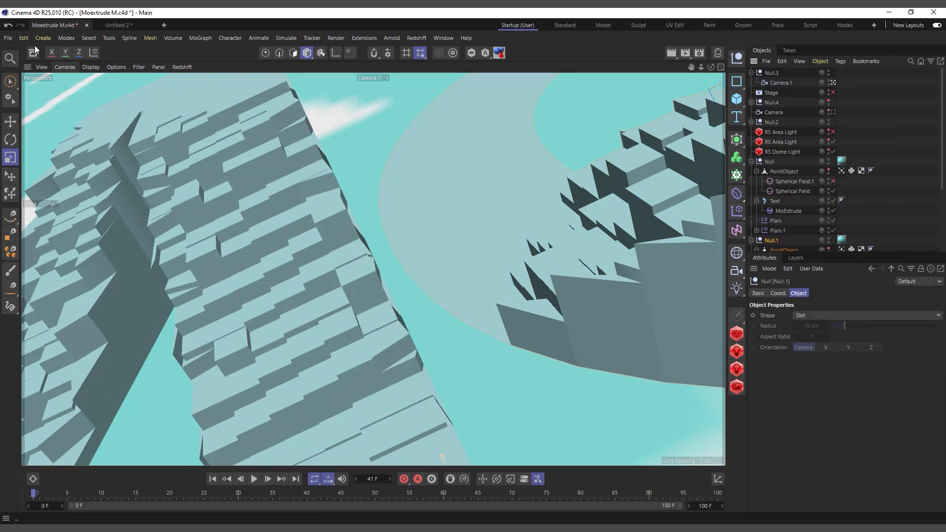
Step: Create a new project, paste the copied Null.1 group into it, and frame the letter O from the front
{"action": "left_click", "coordinate": [164, 25]}
{"action": "left_click", "coordinate": [783, 61]}
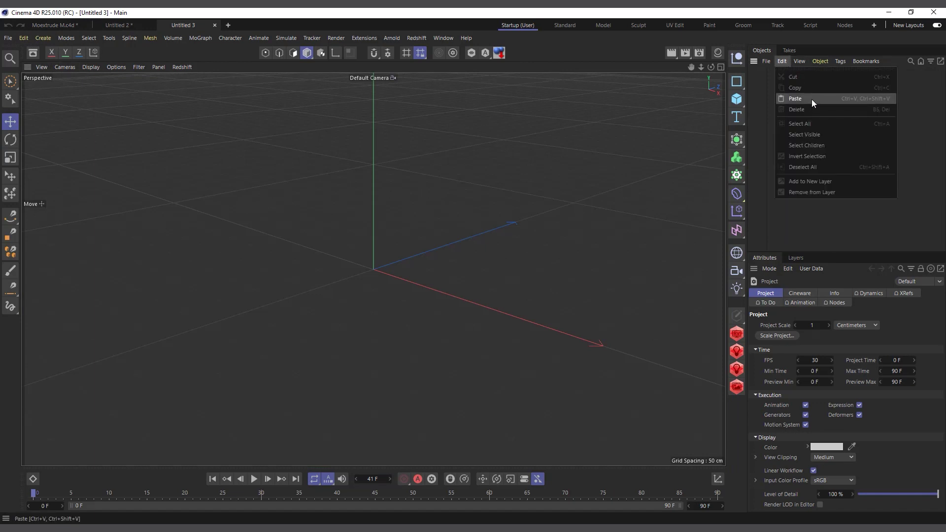
{"action": "left_click", "coordinate": [812, 99]}
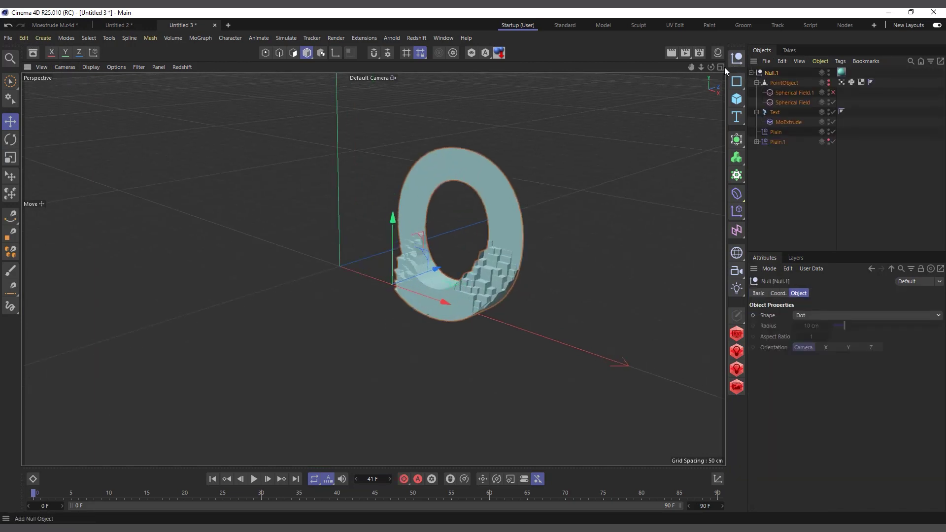
{"action": "left_click_drag", "start_coordinate": [711, 67], "coordinate": [705, 69]}
{"action": "scroll", "coordinate": [635, 198], "scroll_direction": "up", "scroll_amount": 2}
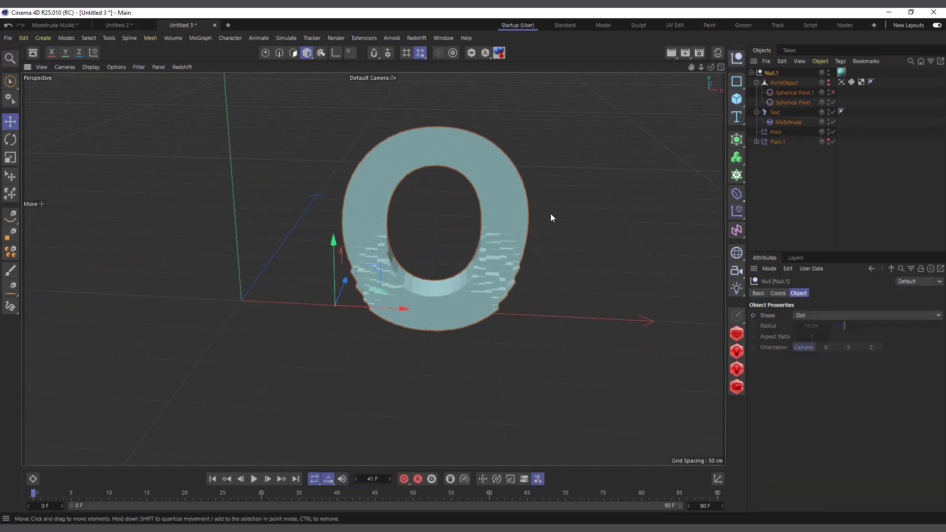
Step: Disable the Spherical Field and both Plain effectors in the pasted group, and show the MoExtrude properties
{"action": "left_click", "coordinate": [775, 112]}
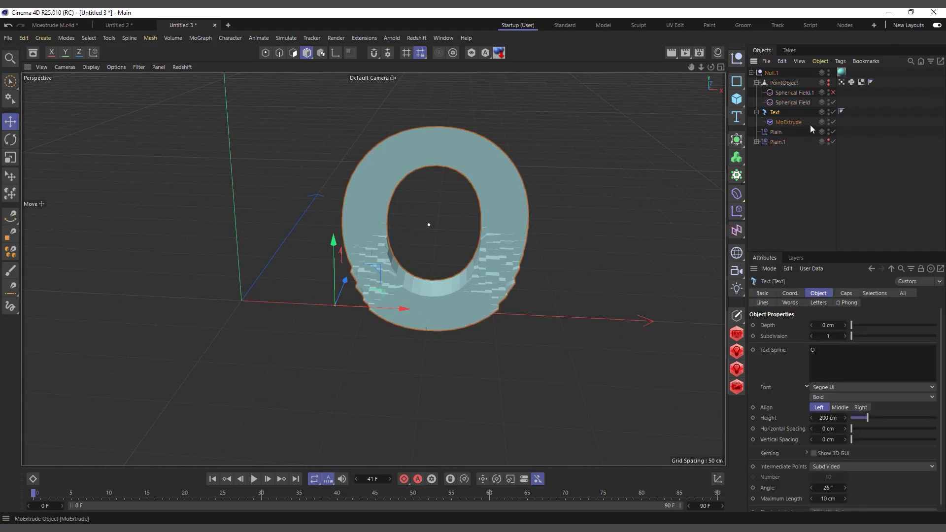
{"action": "left_click_drag", "start_coordinate": [834, 132], "coordinate": [833, 143]}
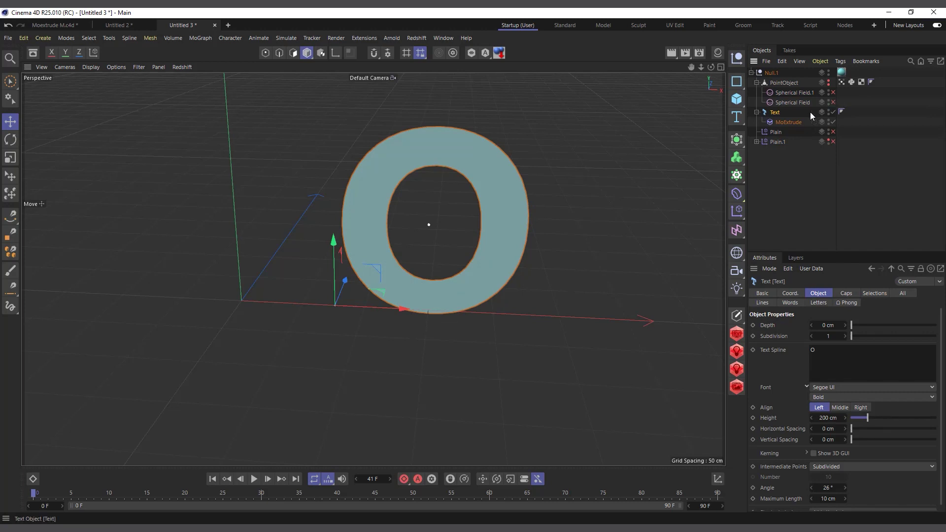
{"action": "left_click", "coordinate": [776, 123]}
{"action": "scroll", "coordinate": [441, 235], "scroll_direction": "up", "scroll_amount": 1}
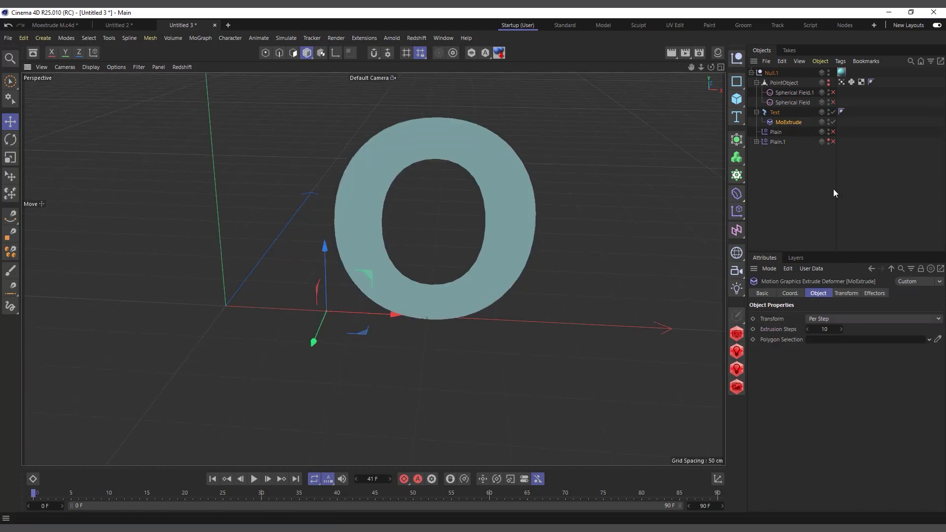
Step: Move the Text object with its MoExtrude out of Null.1, and collapse and hide the Null.1 group
{"action": "left_click_drag", "start_coordinate": [768, 113], "coordinate": [786, 150]}
{"action": "left_click", "coordinate": [752, 72]}
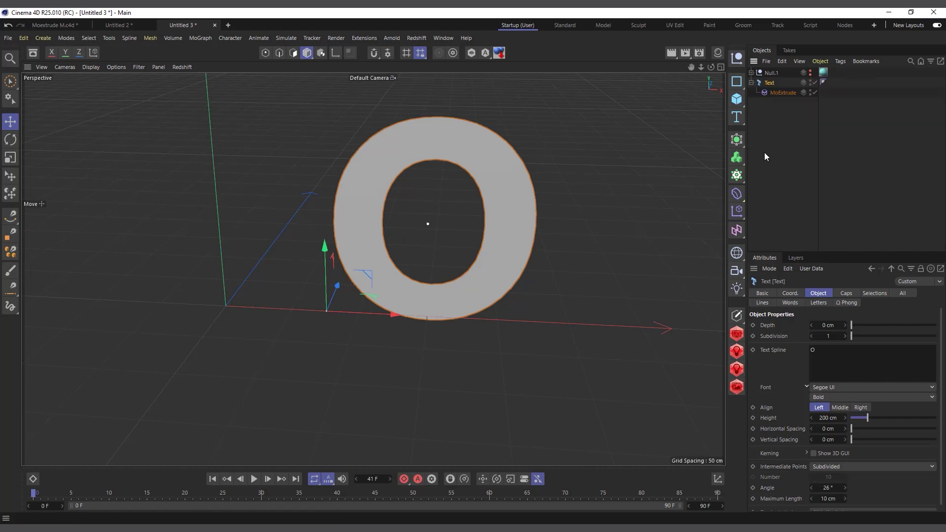
{"action": "left_click", "coordinate": [783, 92]}
{"action": "left_click_drag", "start_coordinate": [711, 66], "coordinate": [712, 86]}
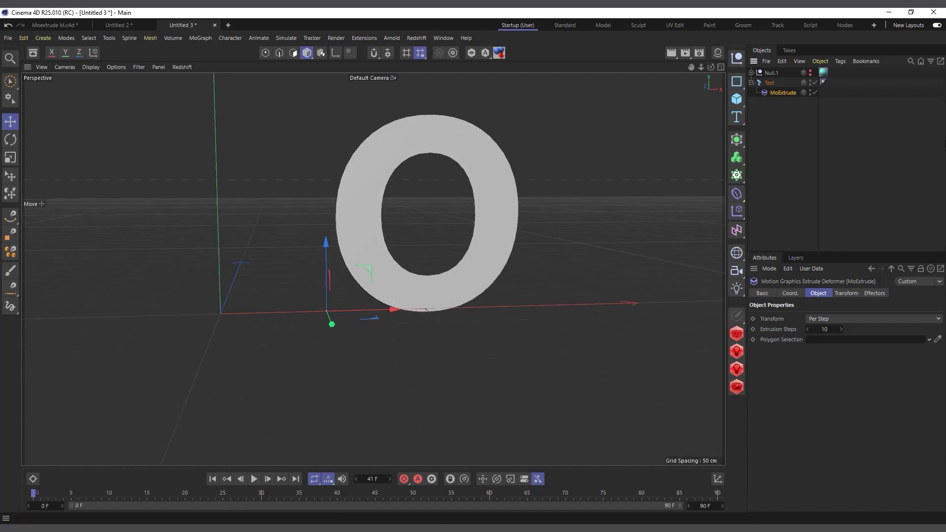
Step: Set the Text object's alignment to Middle and reset its X, Y and Z position to 0 cm
{"action": "left_click", "coordinate": [769, 84]}
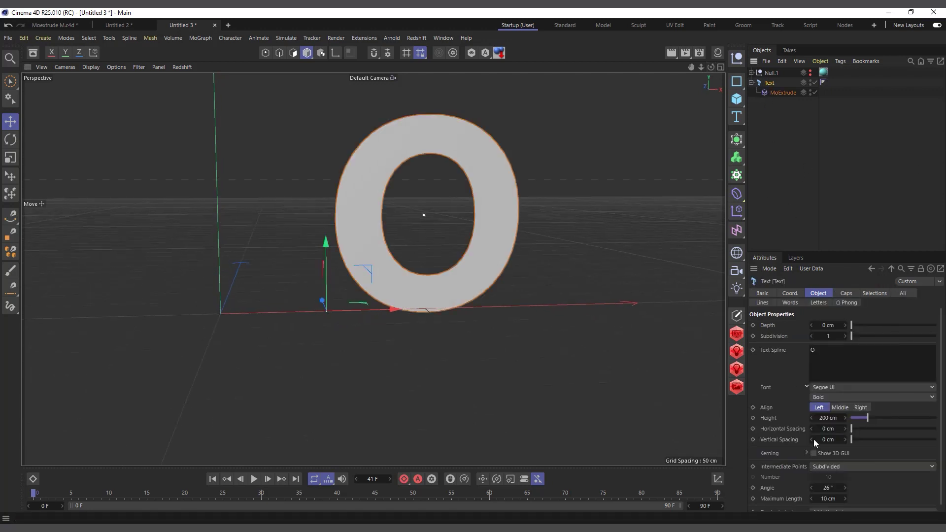
{"action": "left_click", "coordinate": [845, 407]}
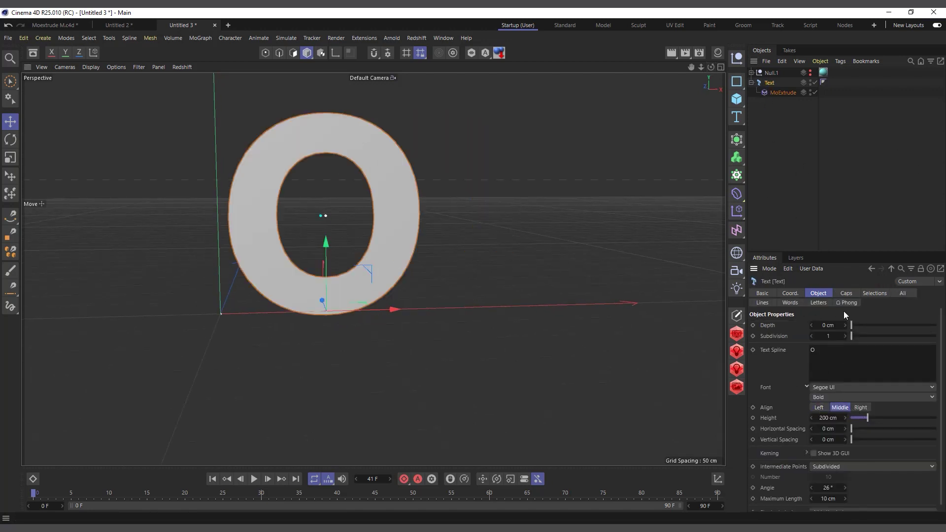
{"action": "left_click", "coordinate": [786, 296]}
{"action": "right_click", "coordinate": [805, 326]}
{"action": "key", "text": "h"}
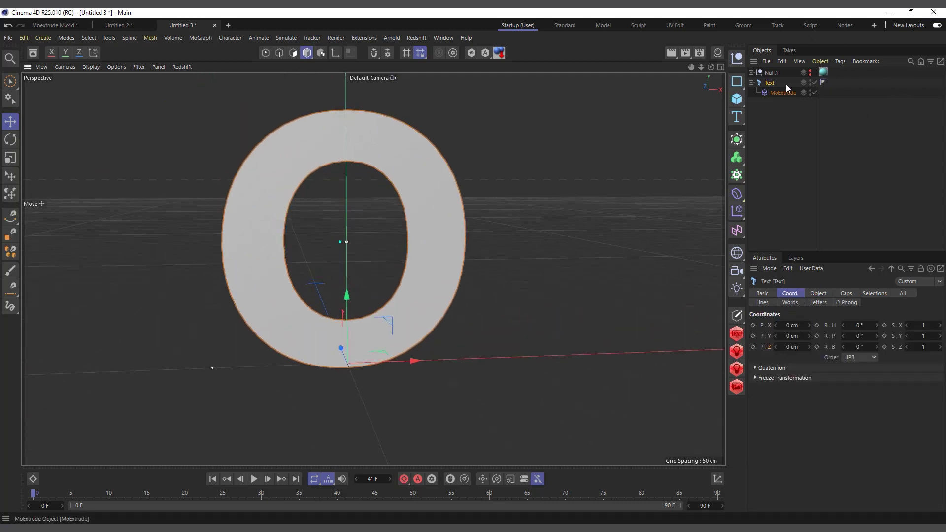
{"action": "scroll", "coordinate": [175, 127], "scroll_direction": "up", "scroll_amount": 2}
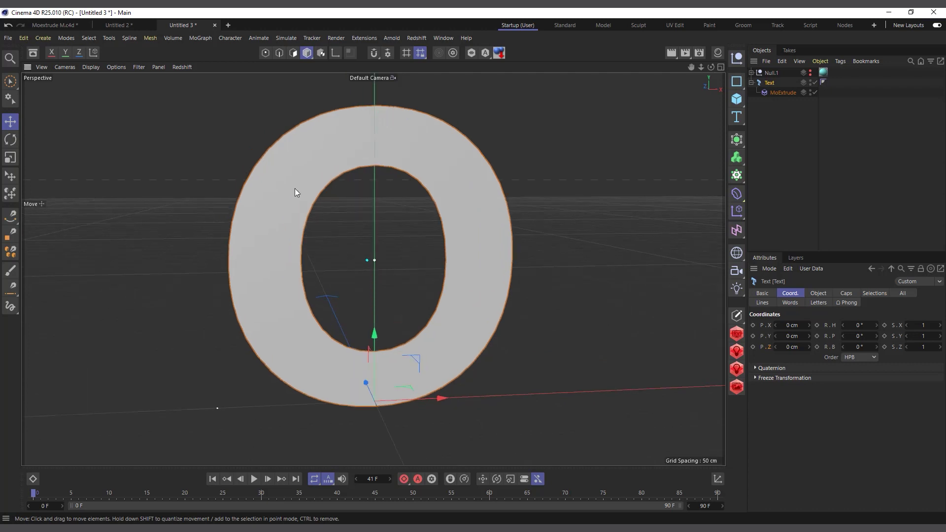
Step: Disable the MoExtrude deformer under the Text object
{"action": "left_click", "coordinate": [815, 92]}
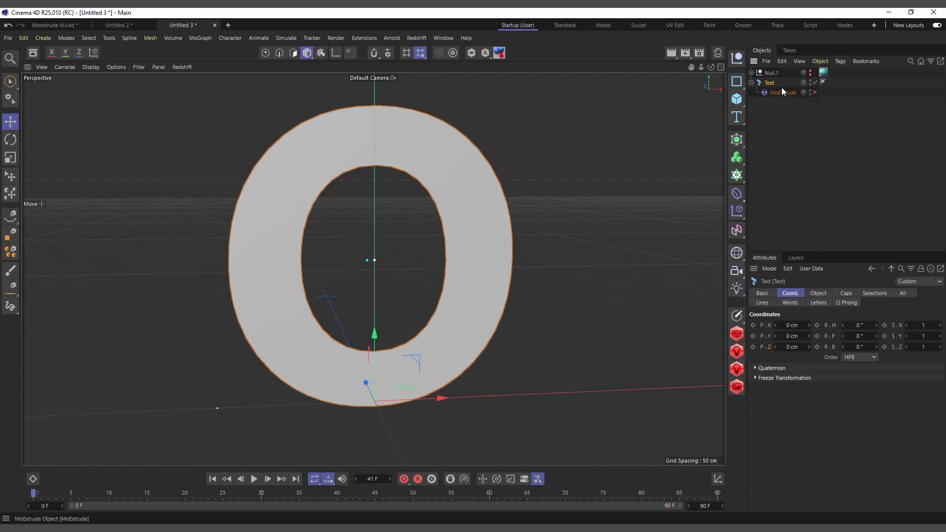
Step: Display the letter O with Gouraud Shading (Lines) and expand the Text object's Caps Type settings
{"action": "left_click", "coordinate": [846, 294]}
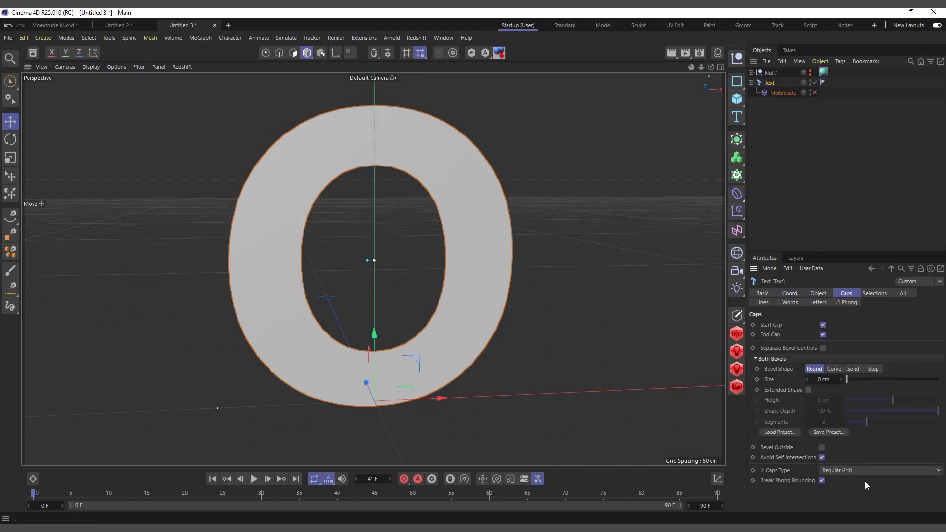
{"action": "left_click", "coordinate": [92, 66]}
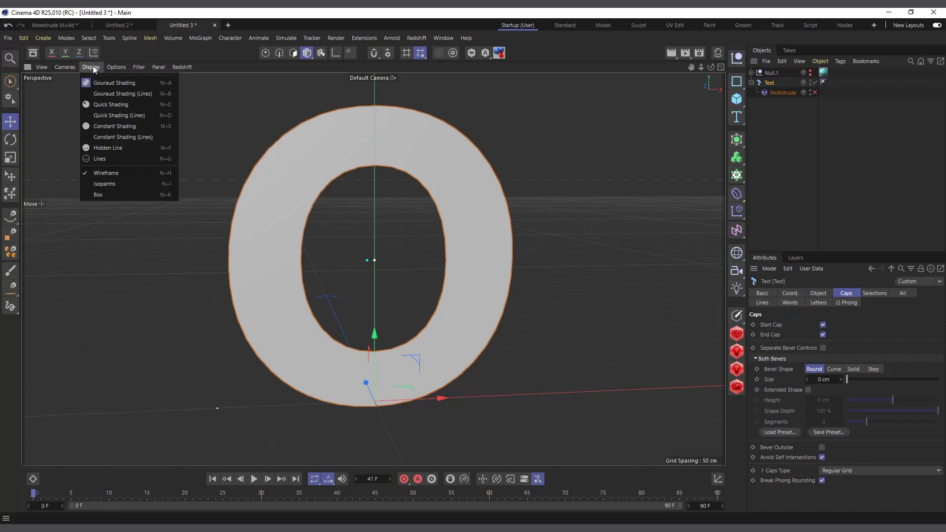
{"action": "left_click", "coordinate": [105, 94]}
{"action": "scroll", "coordinate": [274, 274], "scroll_direction": "up", "scroll_amount": 1}
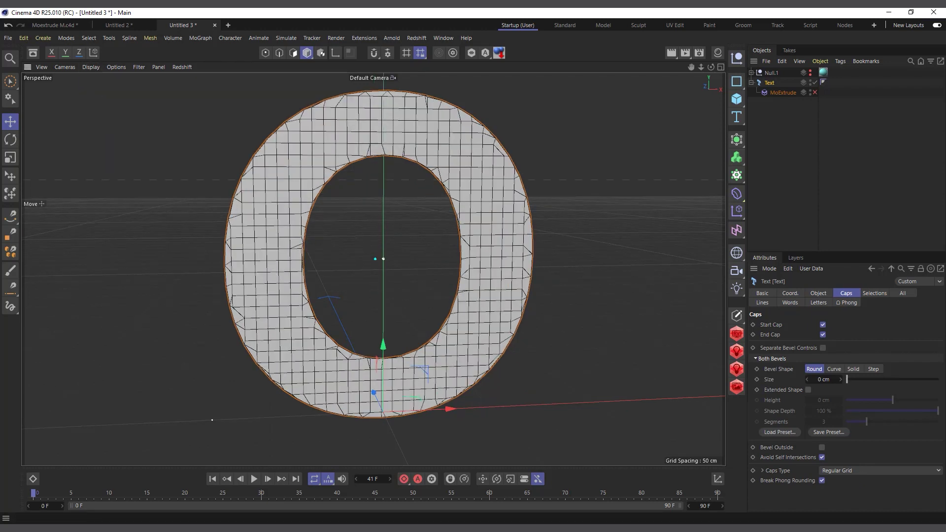
{"action": "left_click", "coordinate": [763, 471]}
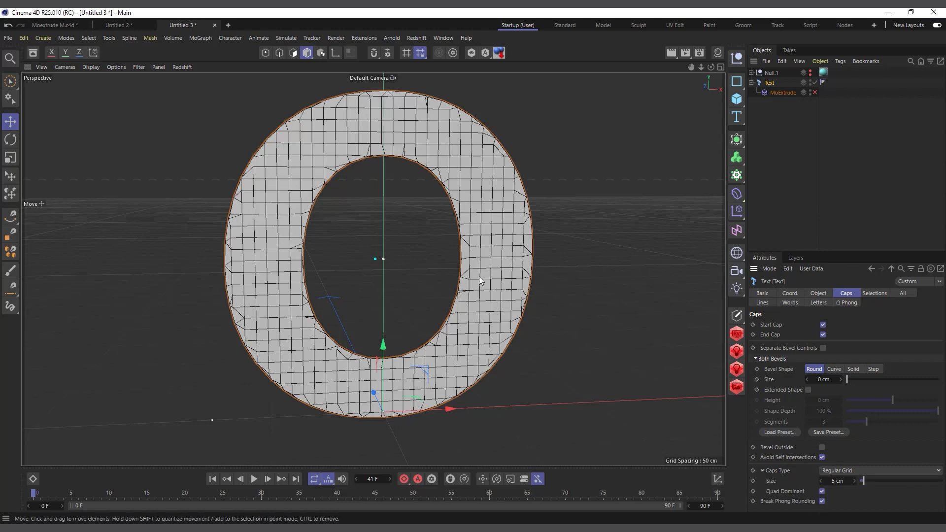
Step: Show the Text object's object properties and examine the cap's polygon grid from another angle
{"action": "left_click", "coordinate": [819, 293]}
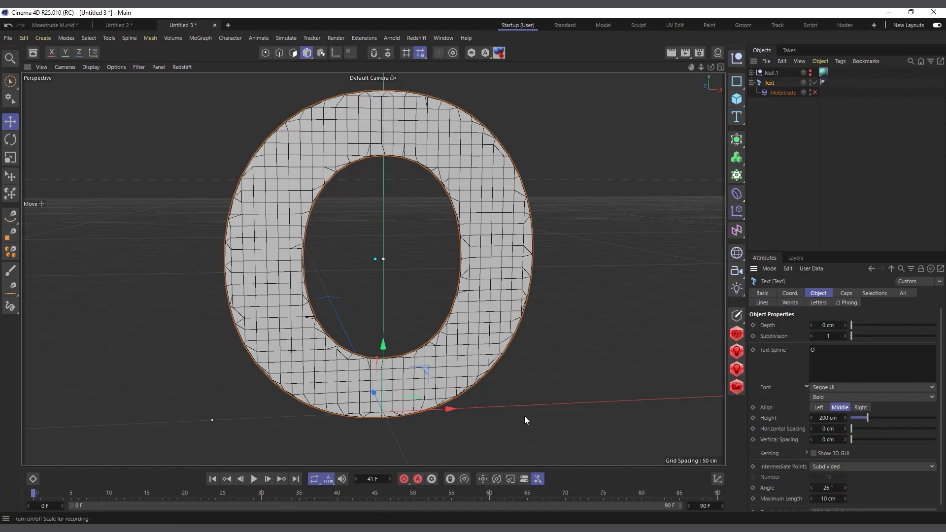
{"action": "left_click_drag", "start_coordinate": [711, 73], "coordinate": [725, 74]}
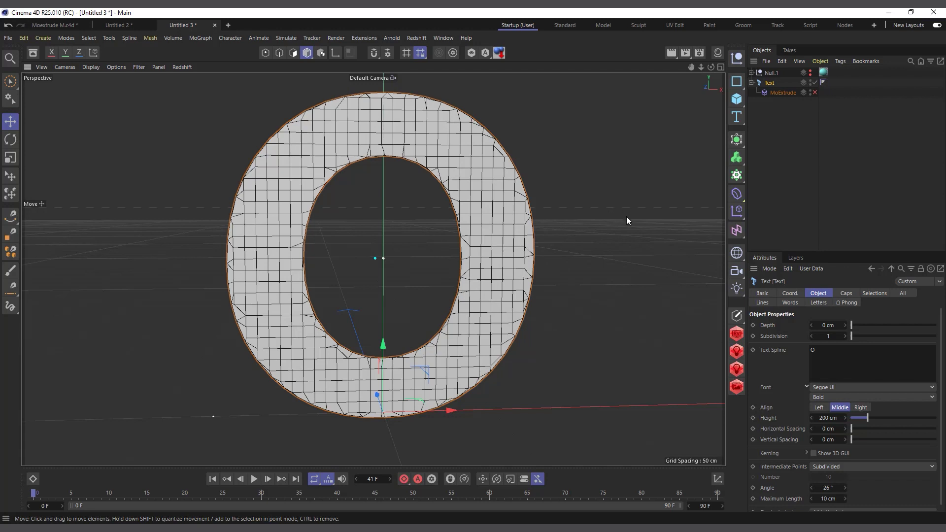
{"action": "left_click_drag", "start_coordinate": [691, 67], "coordinate": [709, 75]}
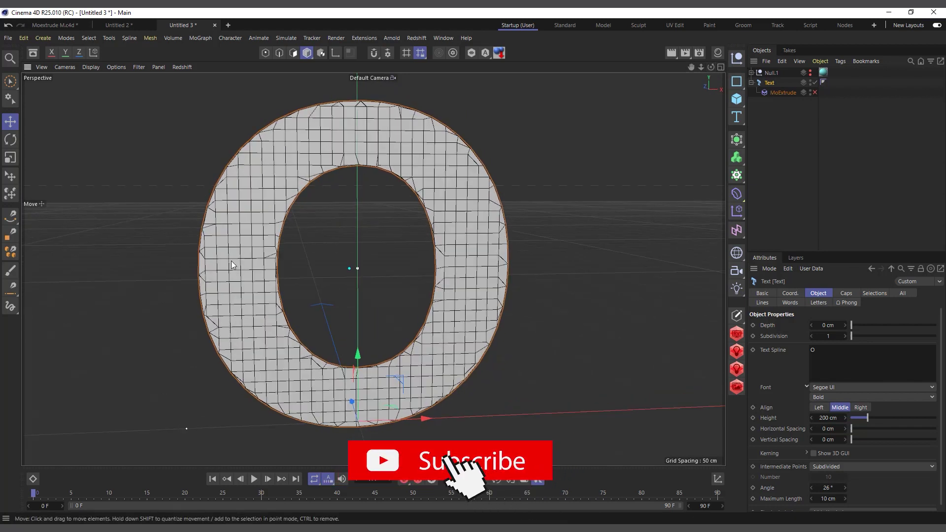
Step: Re-enable the old MoExtrude deformer under the Text object and delete it
{"action": "left_click", "coordinate": [789, 94]}
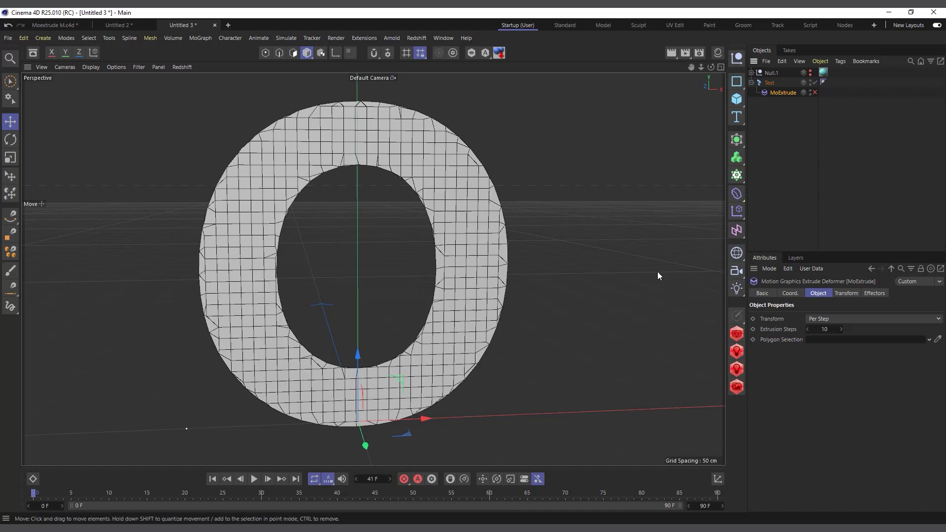
{"action": "left_click_drag", "start_coordinate": [178, 183], "coordinate": [187, 182], "text": "alt"}
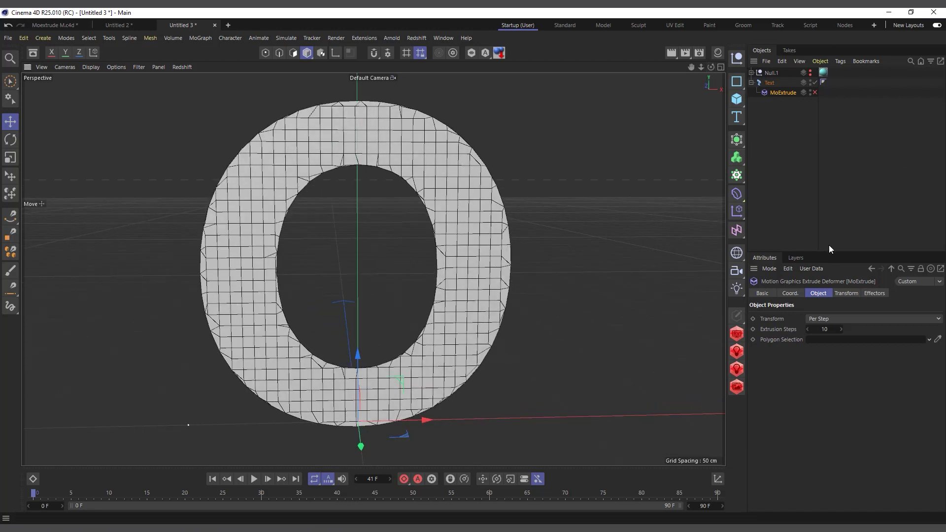
{"action": "left_click", "coordinate": [815, 93]}
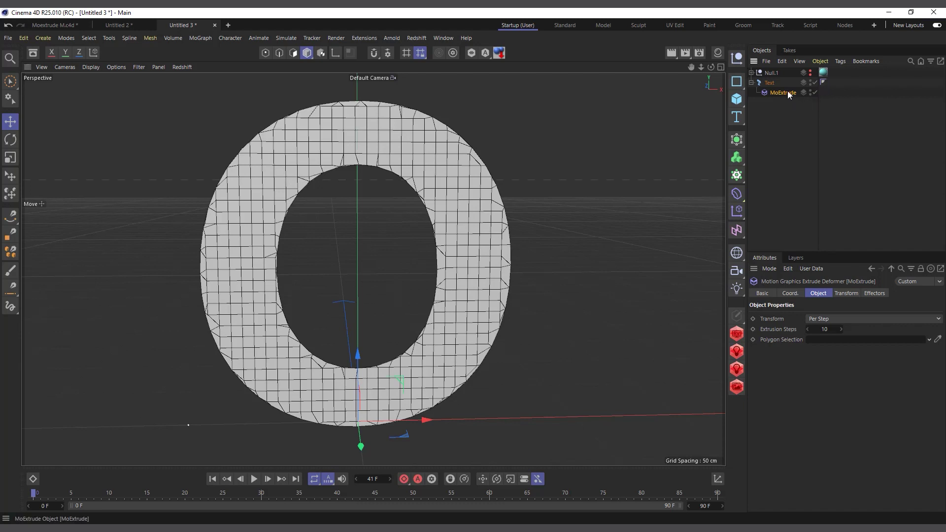
{"action": "key", "text": "Delete"}
Step: Create a new MoExtrude deformer and make it a child of the Text object
{"action": "left_click", "coordinate": [768, 84]}
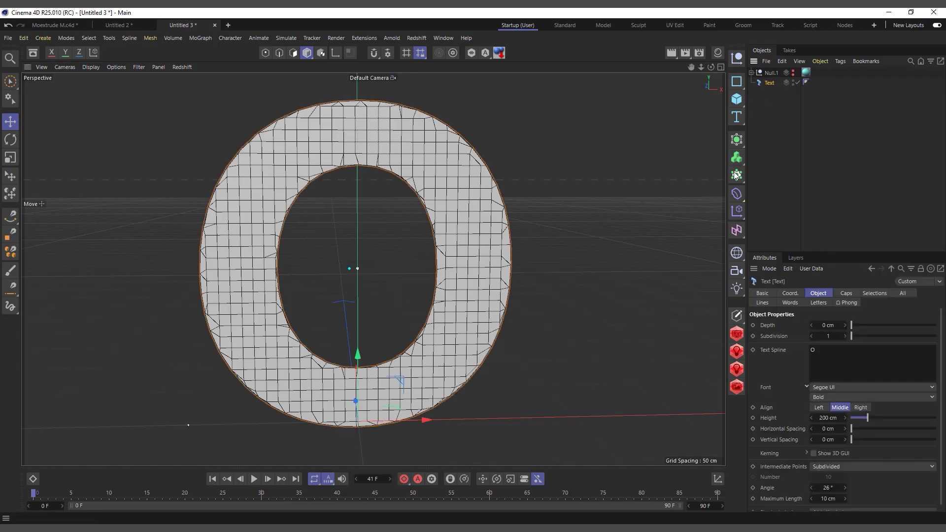
{"action": "left_click", "coordinate": [200, 38]}
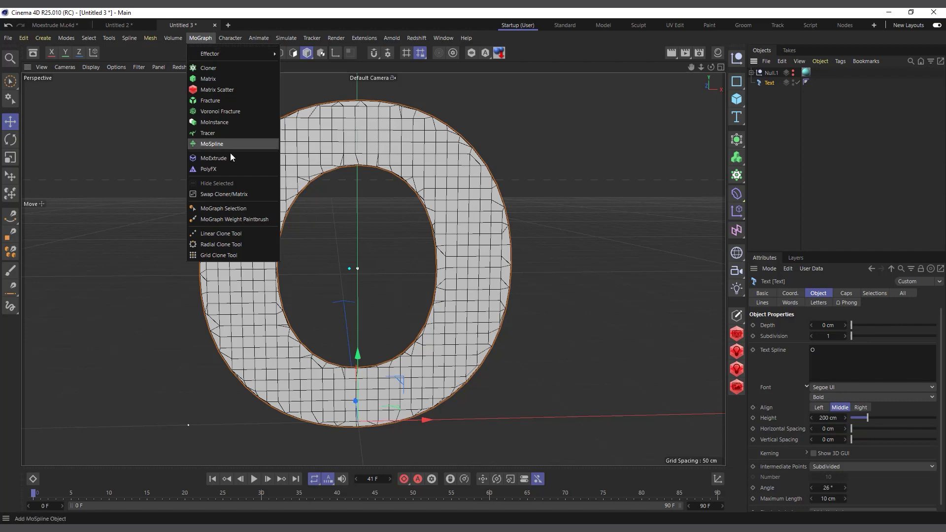
{"action": "left_click", "coordinate": [236, 158]}
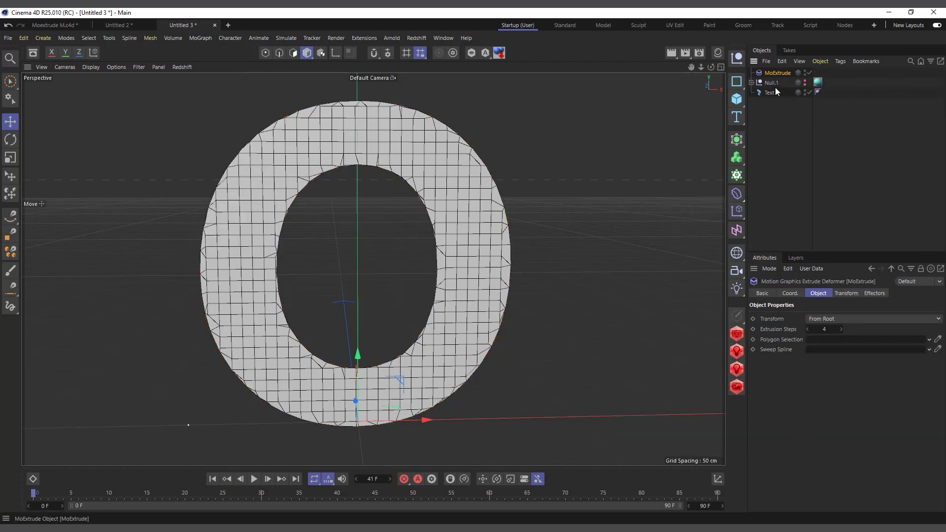
{"action": "left_click_drag", "start_coordinate": [768, 93], "coordinate": [769, 92]}
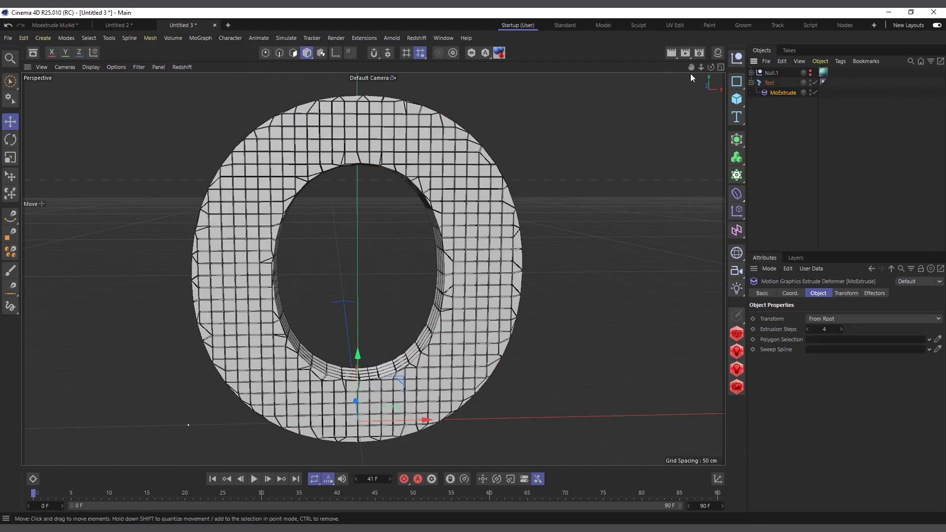
Step: Add a Plain effector to the new MoExtrude and place it below the Text group in the hierarchy
{"action": "left_click_drag", "start_coordinate": [710, 69], "coordinate": [670, 74]}
{"action": "left_click", "coordinate": [769, 82]}
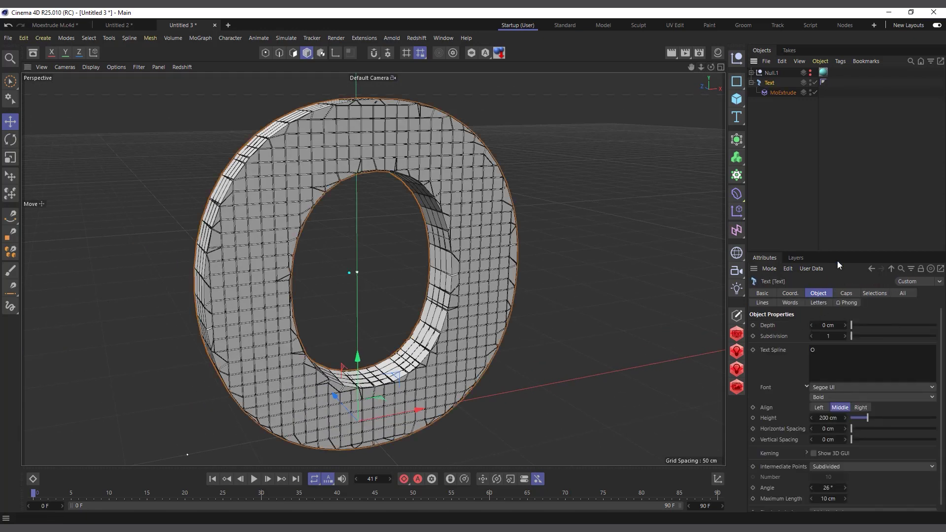
{"action": "left_click", "coordinate": [784, 93]}
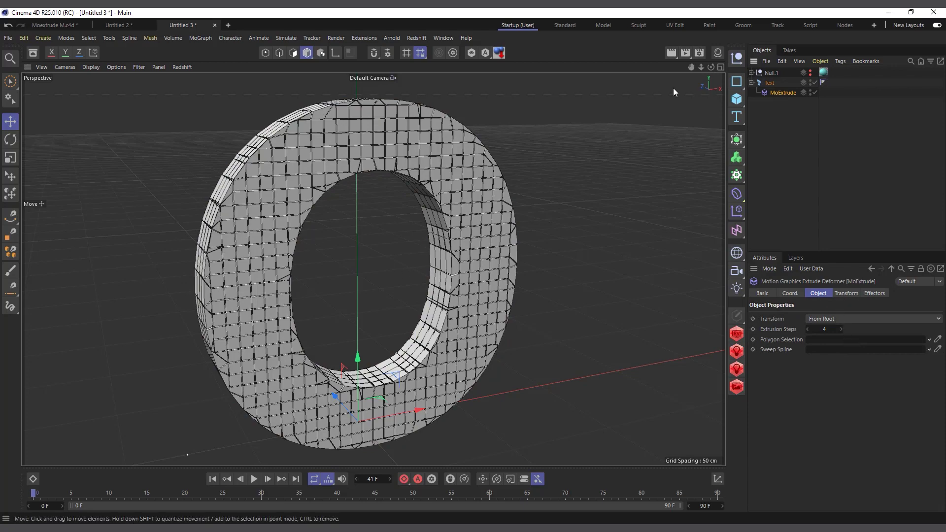
{"action": "left_click_drag", "start_coordinate": [710, 68], "coordinate": [656, 72]}
{"action": "scroll", "coordinate": [415, 286], "scroll_direction": "down", "scroll_amount": 3}
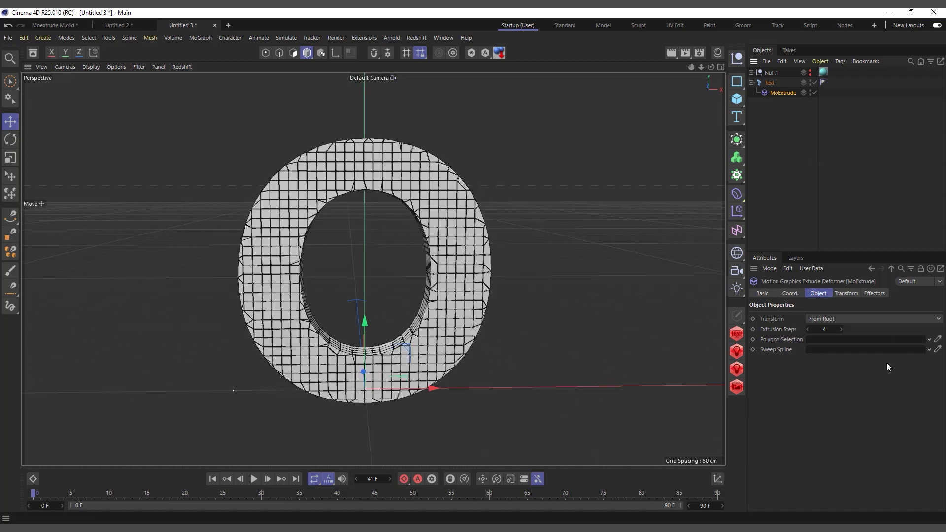
{"action": "left_click", "coordinate": [206, 39]}
{"action": "mouse_move", "coordinate": [205, 55]}
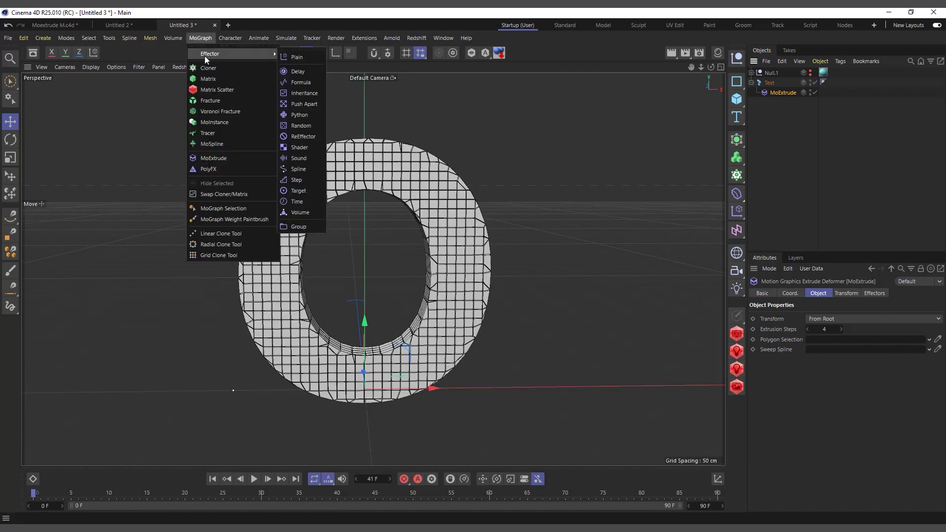
{"action": "left_click", "coordinate": [302, 57]}
{"action": "left_click_drag", "start_coordinate": [768, 73], "coordinate": [774, 108]}
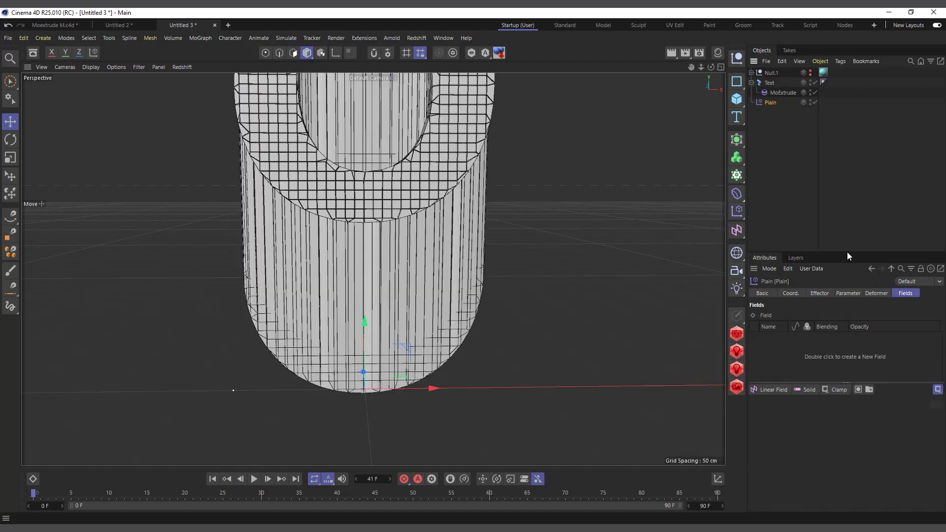
Step: Set the Plain effector's Y position to 0 cm and its Z position to 3 cm
{"action": "left_click", "coordinate": [848, 294]}
{"action": "left_click", "coordinate": [821, 368]}
{"action": "type", "text": "0"}
{"action": "key", "text": "Tab"}
{"action": "type", "text": "3"}
{"action": "key", "text": "Return"}
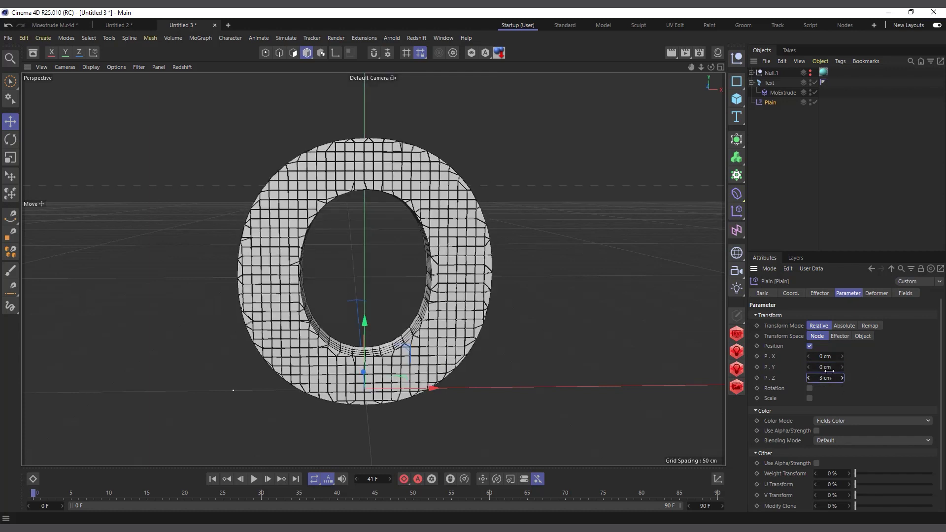
Step: Set the MoExtrude's transform Z position to 0 cm and its X, Y and Z scale to 1
{"action": "left_click", "coordinate": [778, 93]}
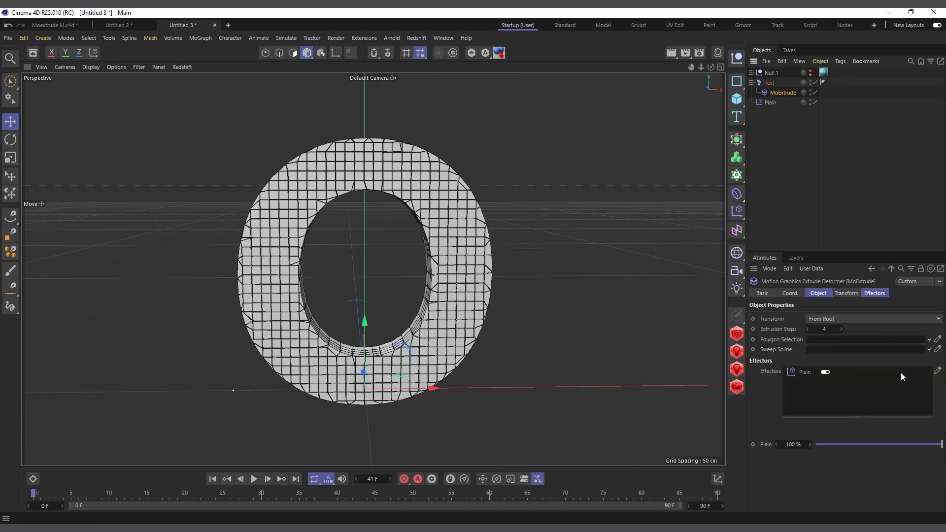
{"action": "left_click", "coordinate": [848, 294]}
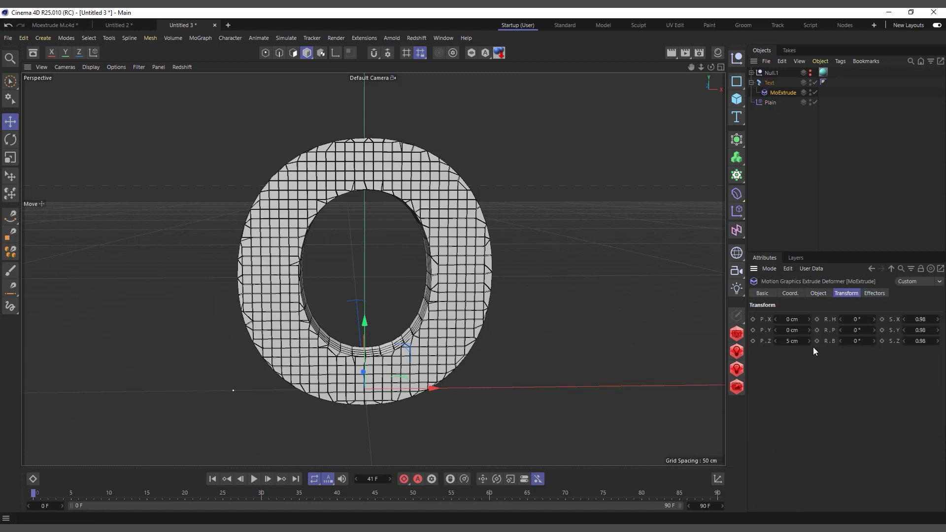
{"action": "left_click", "coordinate": [794, 341]}
{"action": "type", "text": "0"}
{"action": "left_click", "coordinate": [921, 319]}
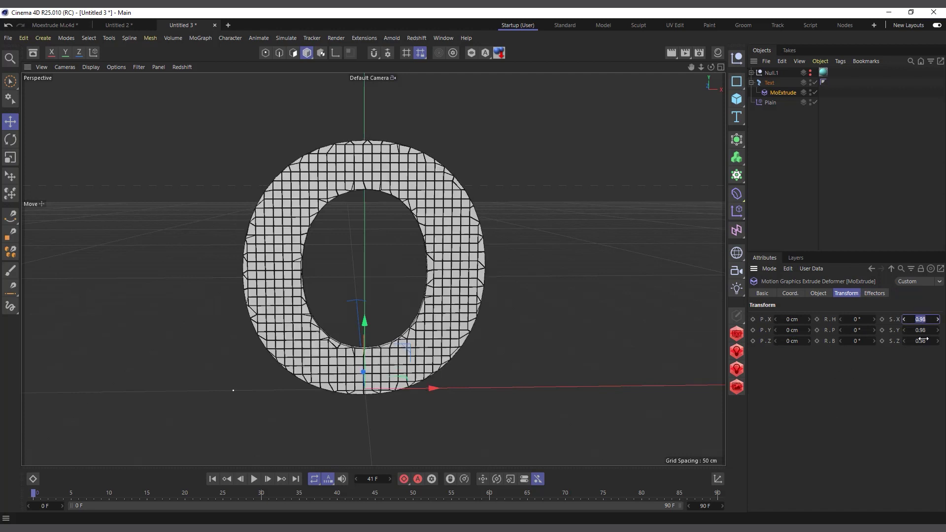
{"action": "type", "text": "1"}
{"action": "key", "text": "Tab"}
{"action": "type", "text": "1"}
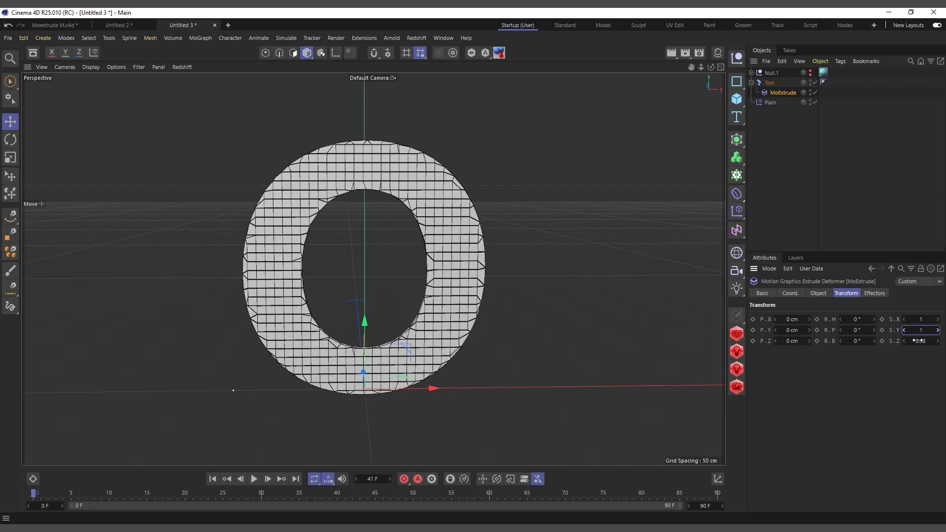
{"action": "type", "text": "1"}
{"action": "key", "text": "Return"}
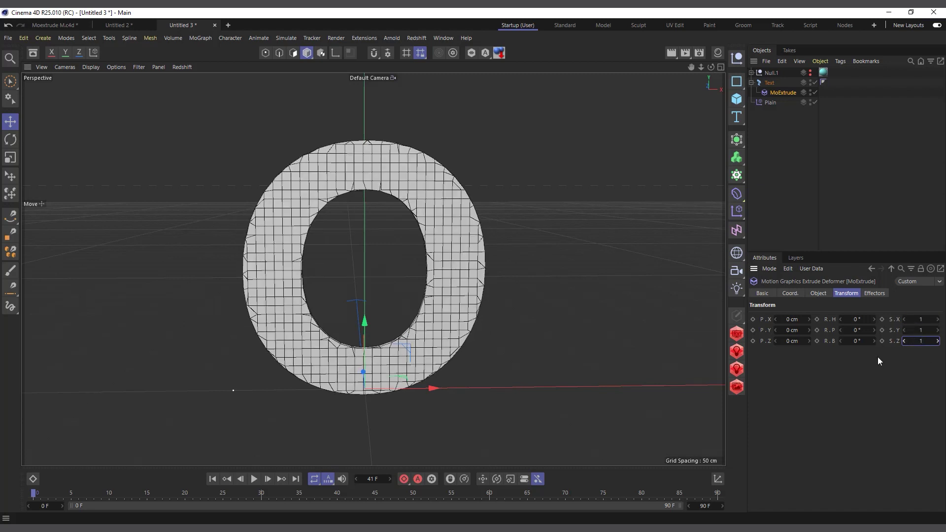
Step: Switch the viewport to Gouraud Shading and increase the Plain effector's Z position to 30 cm
{"action": "left_click", "coordinate": [91, 67]}
{"action": "left_click", "coordinate": [99, 83]}
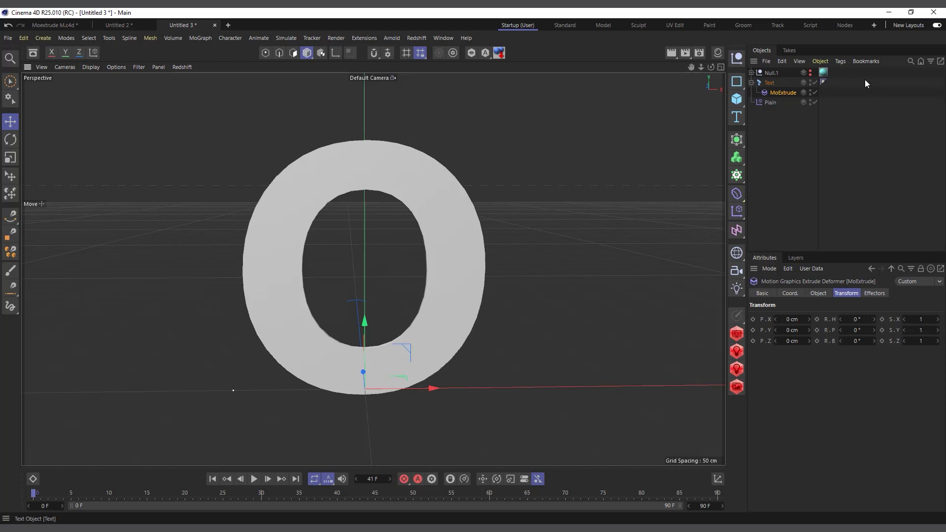
{"action": "left_click", "coordinate": [770, 103]}
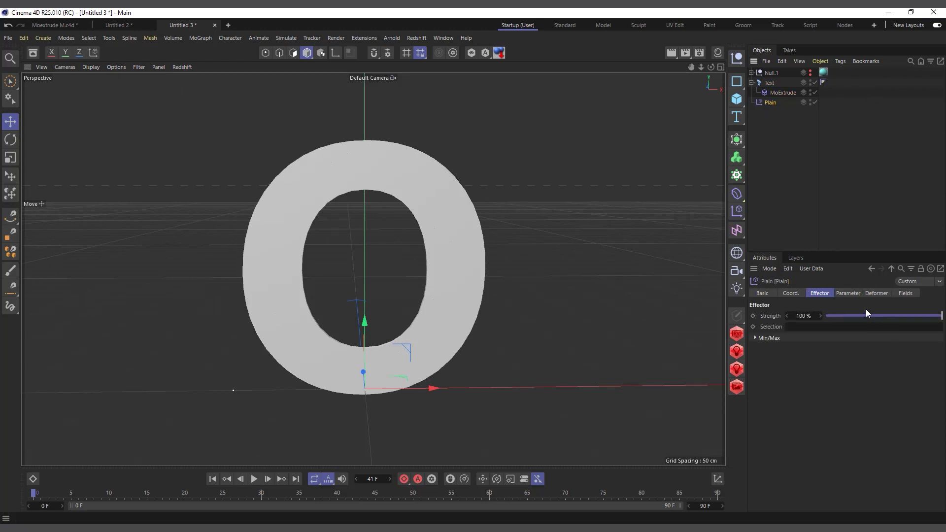
{"action": "left_click", "coordinate": [848, 293]}
{"action": "left_click_drag", "start_coordinate": [842, 378], "coordinate": [827, 296]}
{"action": "left_click_drag", "start_coordinate": [711, 67], "coordinate": [688, 69]}
{"action": "mouse_move", "coordinate": [843, 378]}
{"action": "left_mouse_down"}
{"action": "mouse_move", "coordinate": [840, 353]}
{"action": "mouse_move", "coordinate": [840, 362]}
{"action": "left_mouse_up"}
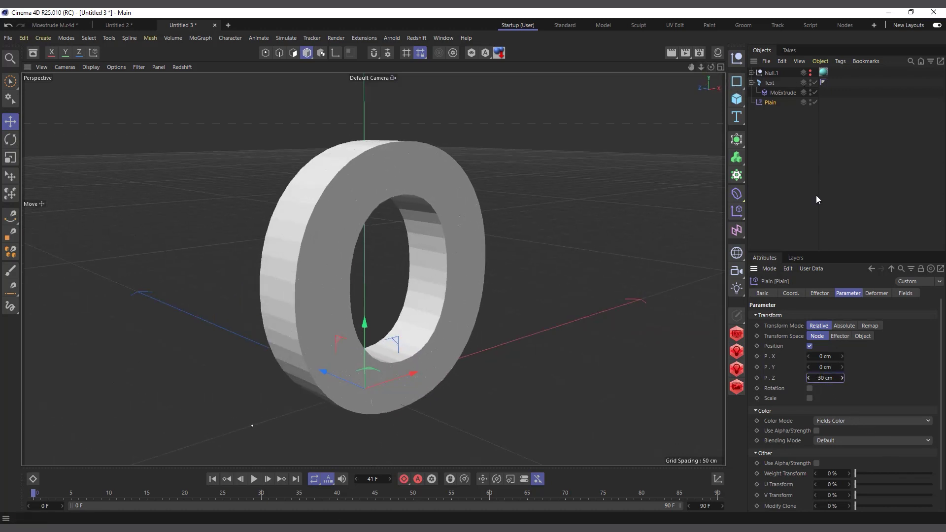
Step: Add a Linear Field to the Plain effector and scale it down to a length of about 20 cm
{"action": "left_click", "coordinate": [907, 294]}
{"action": "left_click", "coordinate": [767, 389]}
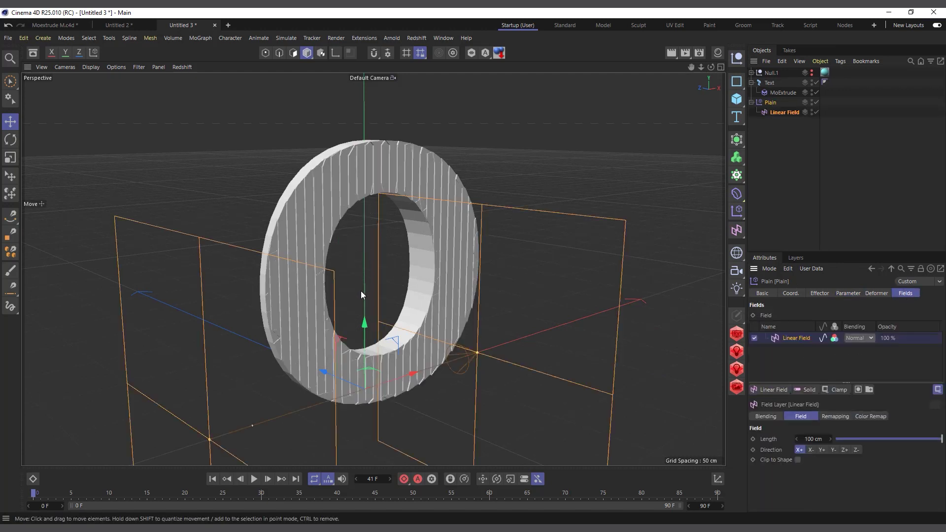
{"action": "key", "text": "t"}
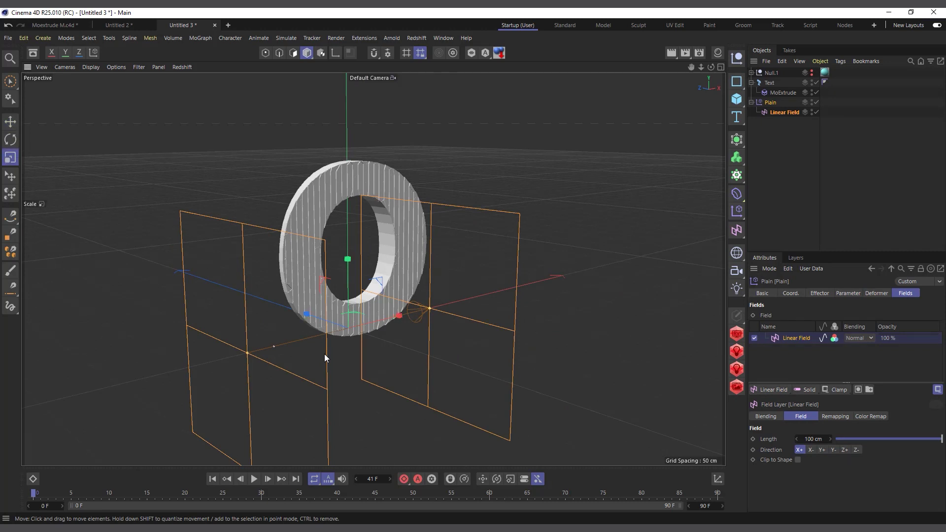
{"action": "left_click_drag", "start_coordinate": [599, 259], "coordinate": [287, 342]}
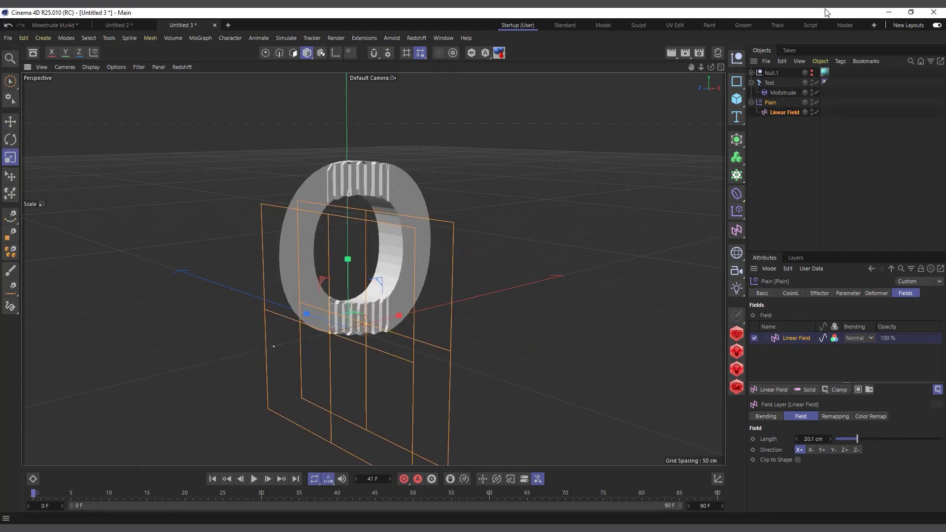
{"action": "mouse_move", "coordinate": [711, 67]}
{"action": "left_mouse_down"}
{"action": "mouse_move", "coordinate": [690, 64]}
{"action": "mouse_move", "coordinate": [715, 67]}
{"action": "left_mouse_up"}
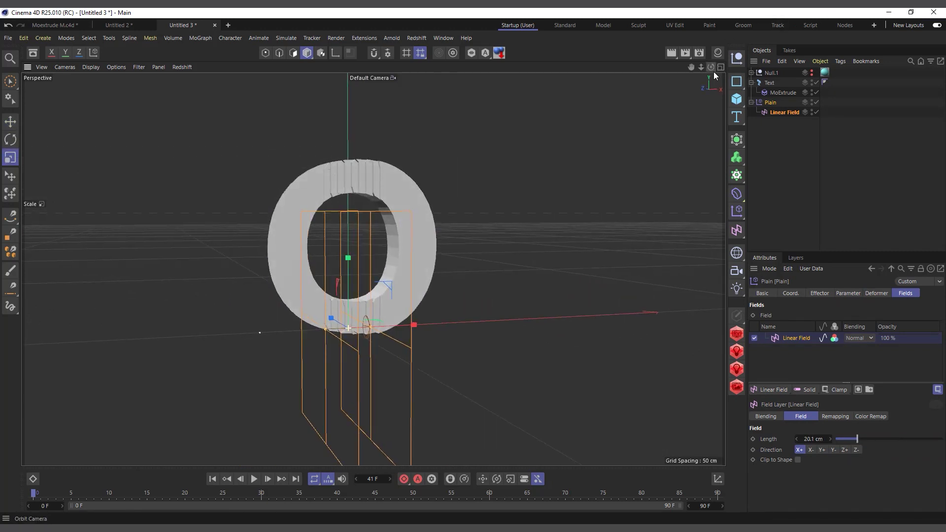
Step: Move the Linear Field along the positive X axis across the letter O, and select it in the hierarchy
{"action": "key", "text": "e"}
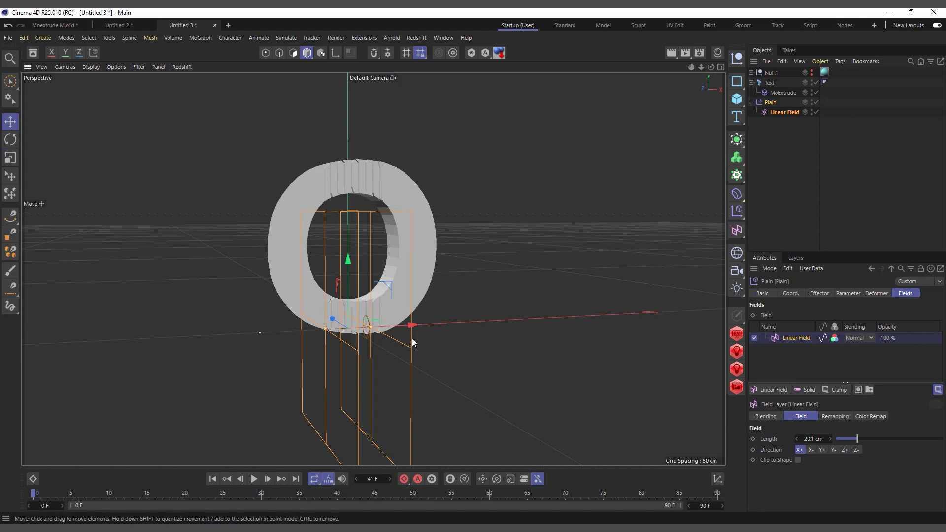
{"action": "left_click_drag", "start_coordinate": [405, 327], "coordinate": [427, 323]}
{"action": "left_click_drag", "start_coordinate": [340, 184], "coordinate": [375, 195], "text": "alt"}
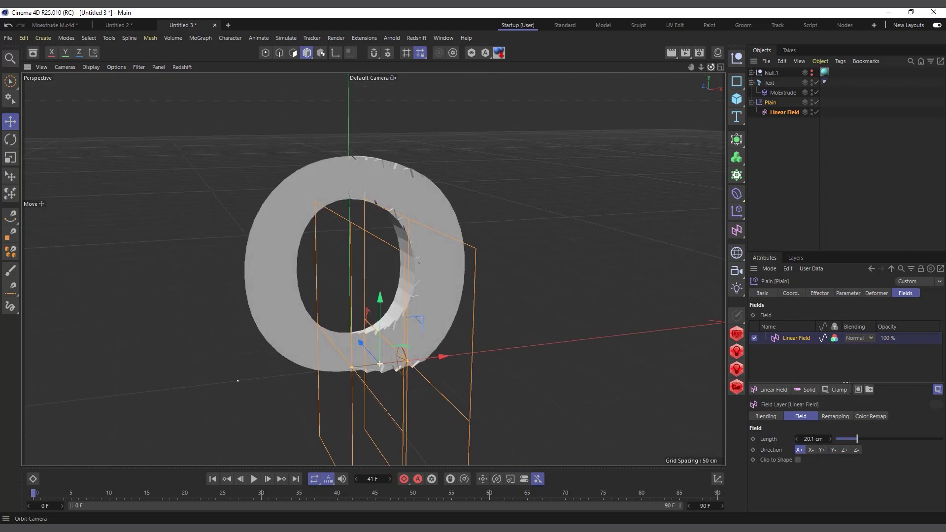
{"action": "left_click", "coordinate": [780, 113]}
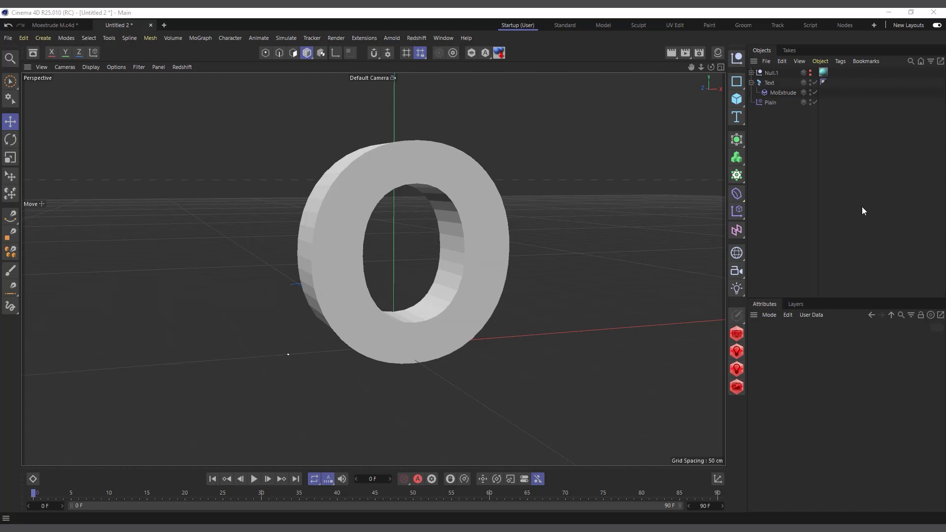
Step: Add a Freeze modifier layer to the Plain effector's fields
{"action": "left_click", "coordinate": [769, 103]}
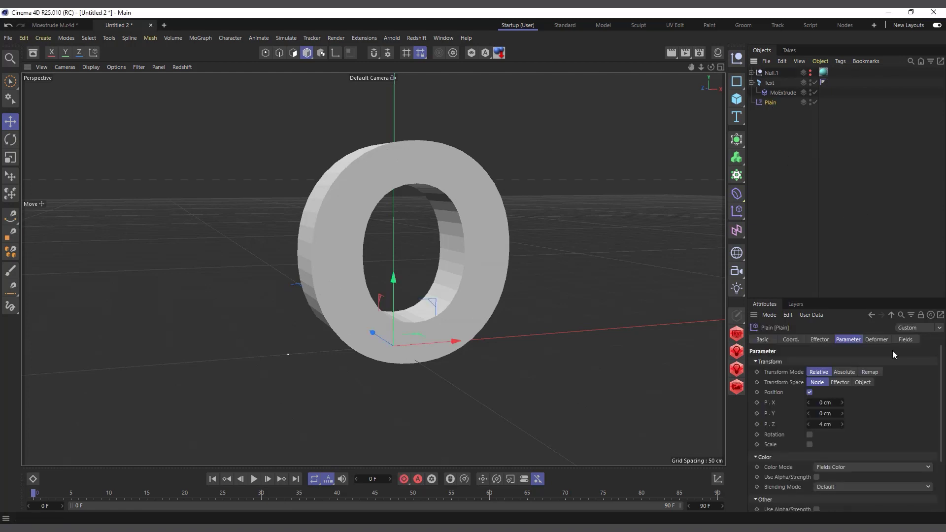
{"action": "left_click", "coordinate": [907, 341]}
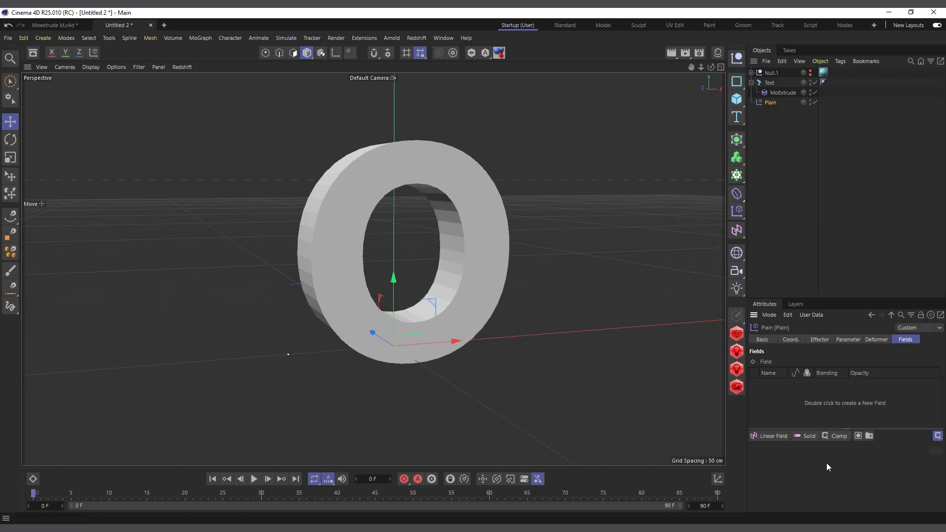
{"action": "left_click", "coordinate": [842, 436]}
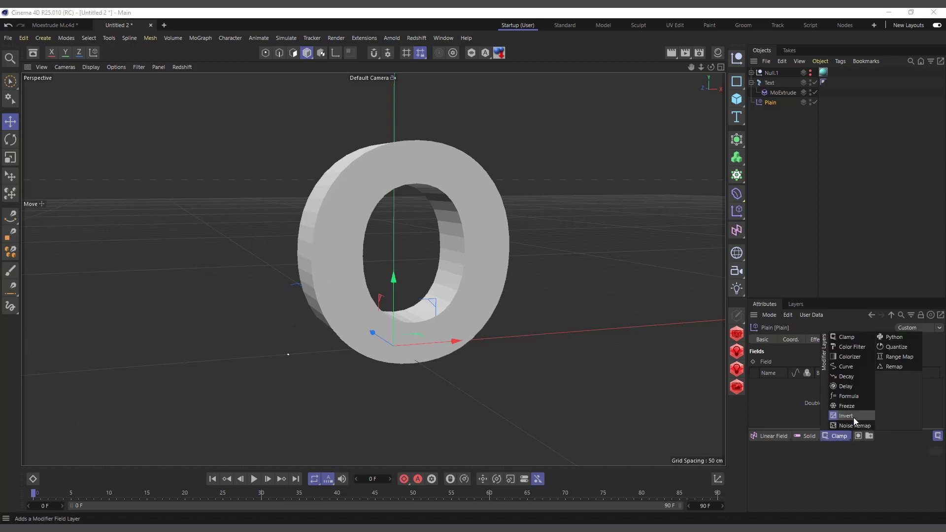
{"action": "left_click", "coordinate": [857, 407]}
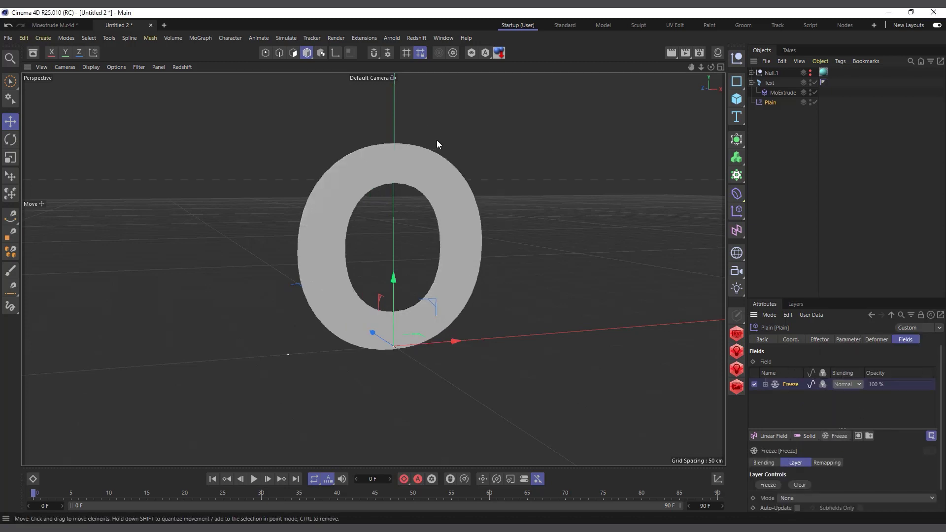
{"action": "left_click_drag", "start_coordinate": [711, 67], "coordinate": [692, 67]}
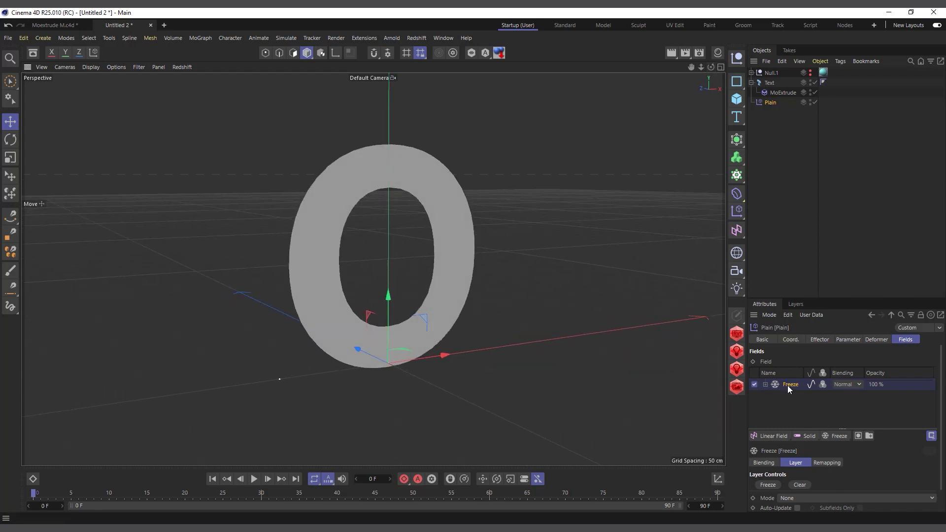
Step: Add a Spherical Field to the Plain effector and scale it down to a size of about 39 cm
{"action": "left_click", "coordinate": [777, 436]}
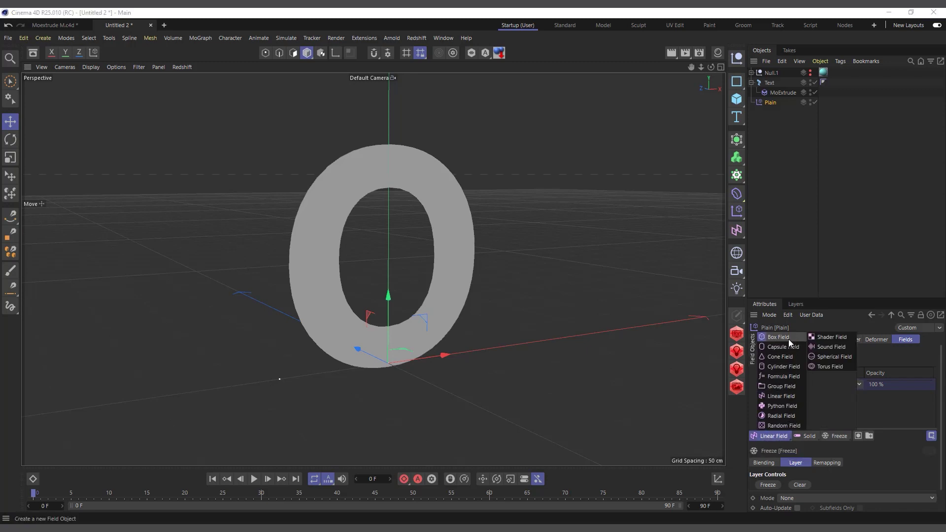
{"action": "left_click", "coordinate": [839, 358]}
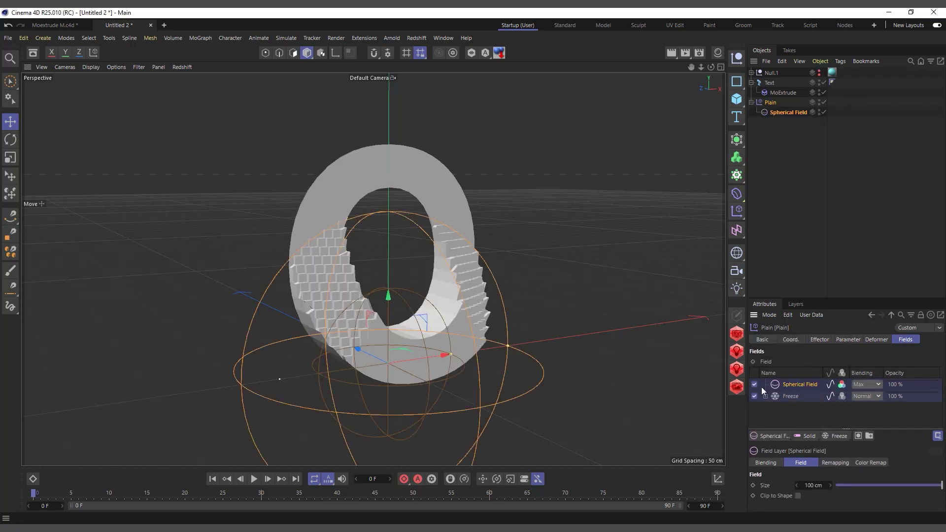
{"action": "key", "text": "t"}
{"action": "left_click_drag", "start_coordinate": [584, 337], "coordinate": [384, 372]}
{"action": "left_click_drag", "start_coordinate": [481, 263], "coordinate": [497, 261], "text": "alt"}
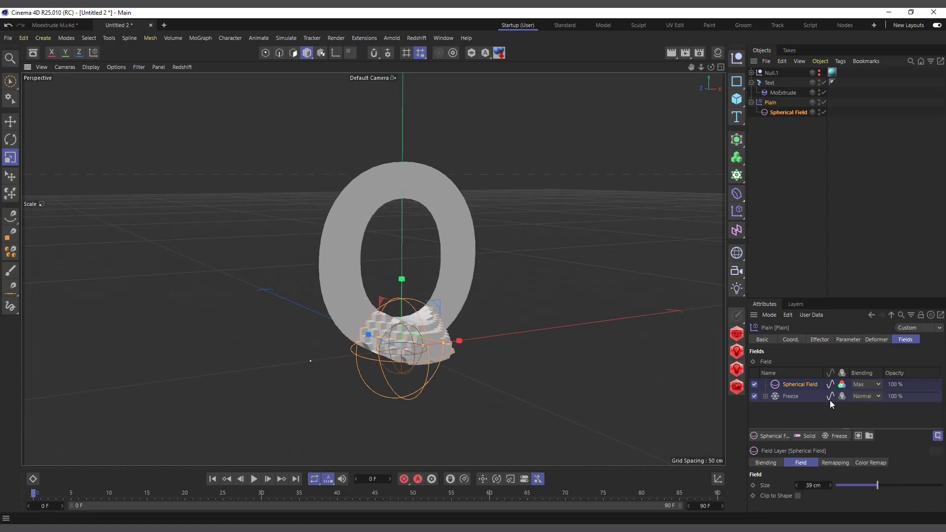
Step: Set the Freeze layer's mode to Grow and play the animation to test it
{"action": "left_click", "coordinate": [793, 396]}
{"action": "scroll", "coordinate": [919, 456], "scroll_direction": "down", "scroll_amount": 2}
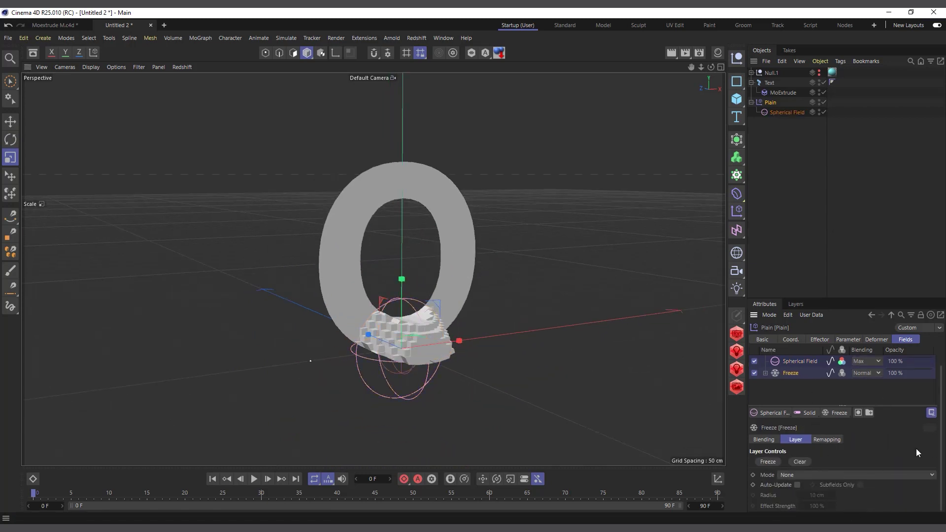
{"action": "left_click", "coordinate": [812, 476]}
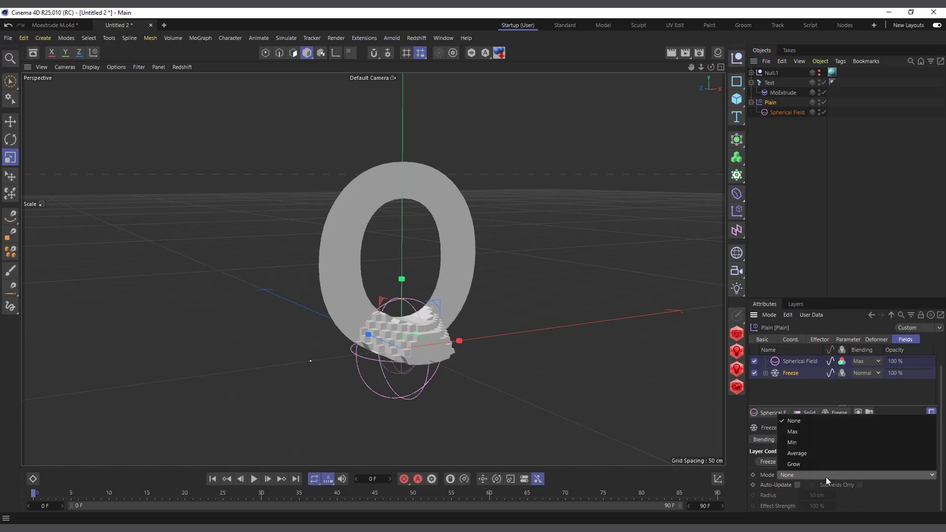
{"action": "left_click", "coordinate": [820, 465]}
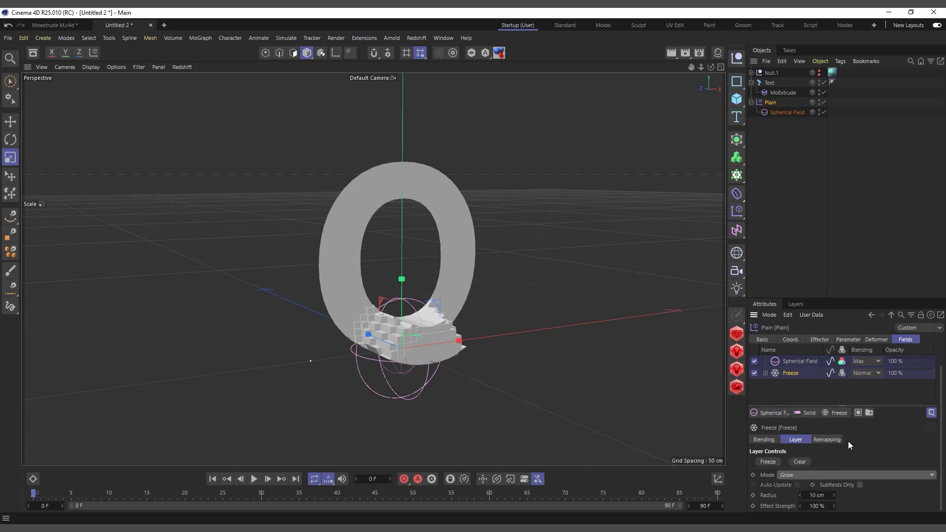
{"action": "left_click", "coordinate": [252, 481]}
{"action": "left_click", "coordinate": [254, 479]}
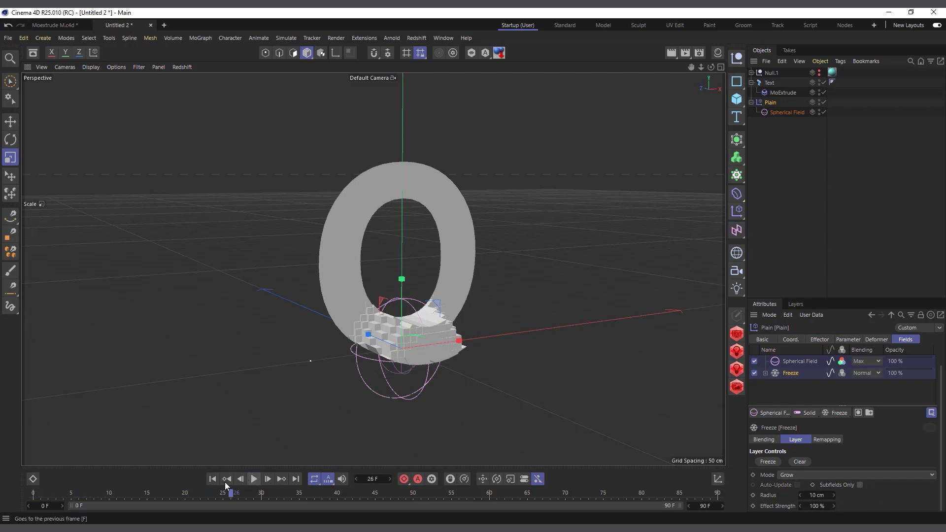
Step: Raise the Freeze layer's radius to 21 cm and further to 35 cm, playing the animation to test each value
{"action": "left_click_drag", "start_coordinate": [834, 496], "coordinate": [855, 495]}
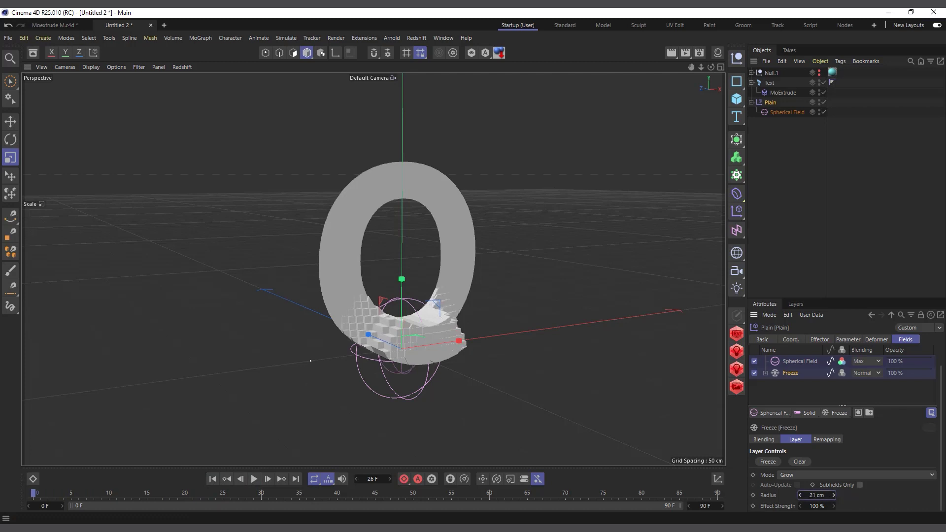
{"action": "left_click", "coordinate": [254, 479]}
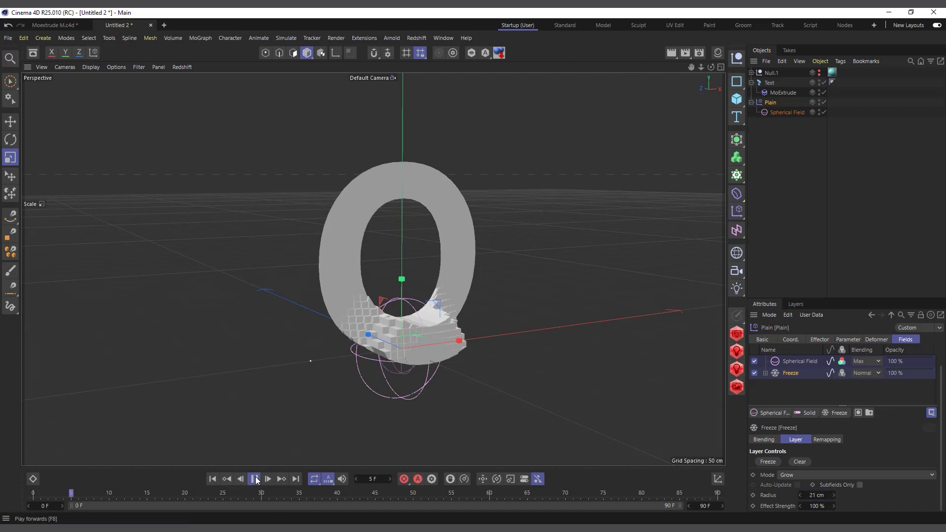
{"action": "left_click", "coordinate": [213, 479]}
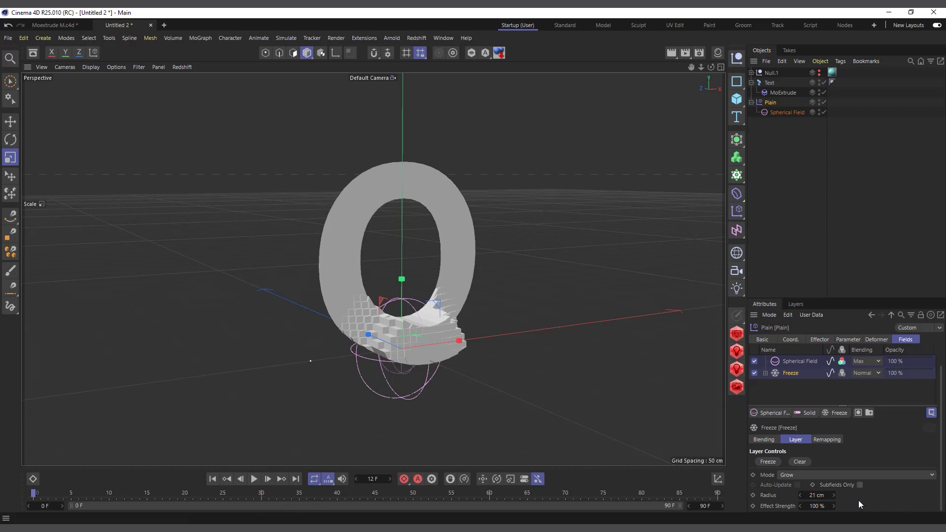
{"action": "left_click_drag", "start_coordinate": [819, 496], "coordinate": [846, 496]}
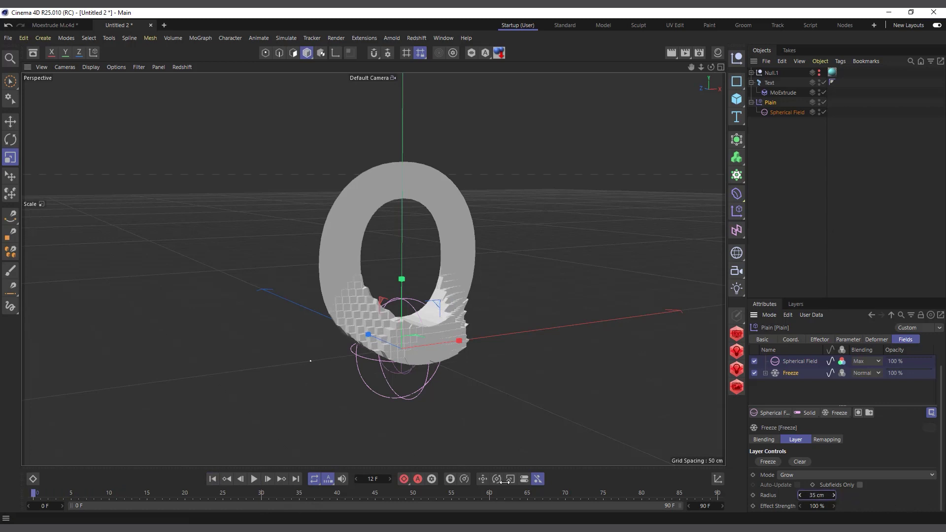
{"action": "left_click", "coordinate": [254, 480]}
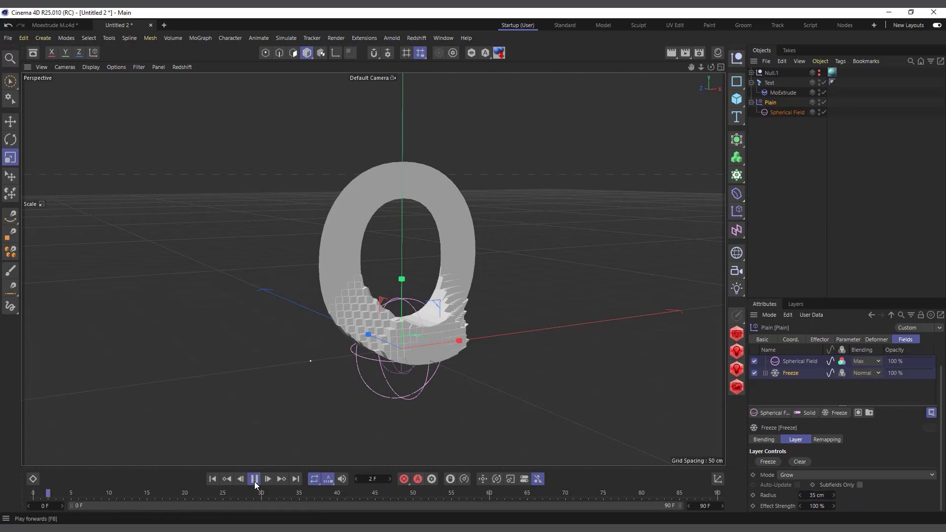
{"action": "left_click", "coordinate": [253, 480]}
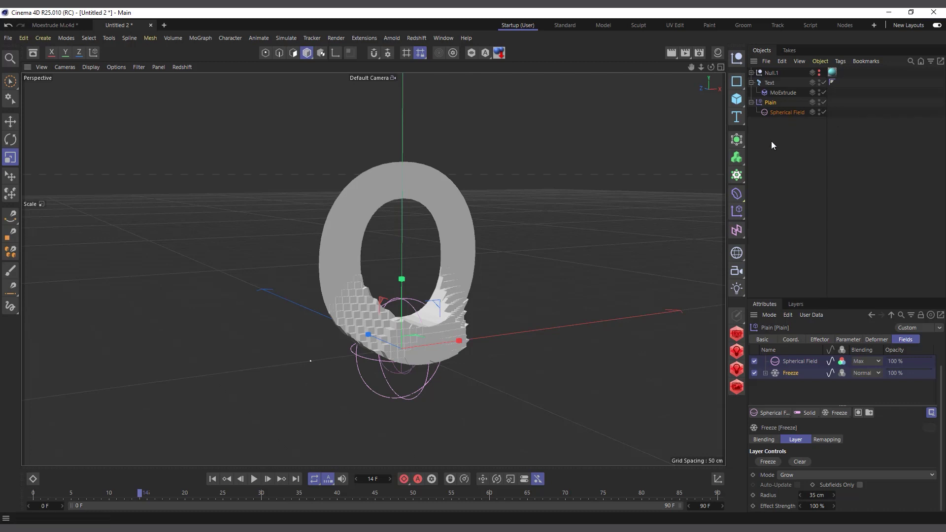
Step: Disable the Plain effector and add a Correction deformer to the scene
{"action": "left_click", "coordinate": [752, 102]}
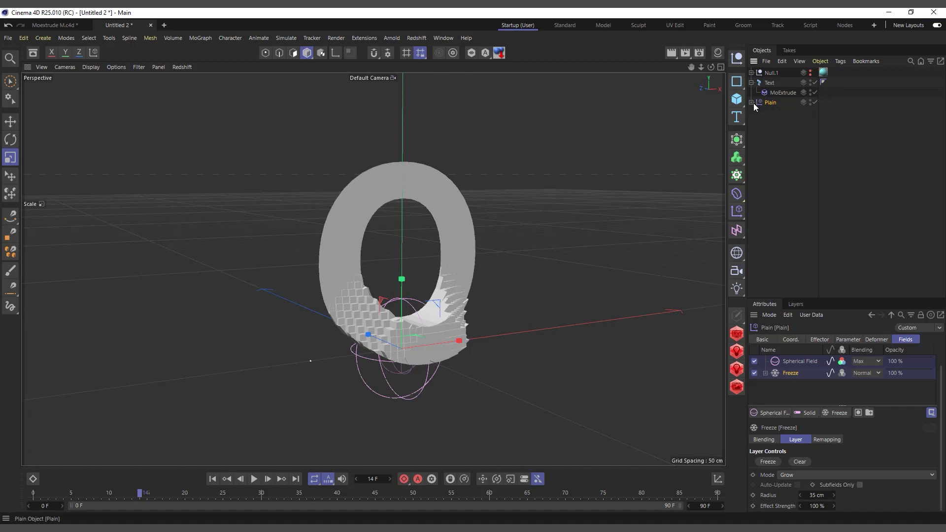
{"action": "left_click", "coordinate": [816, 102]}
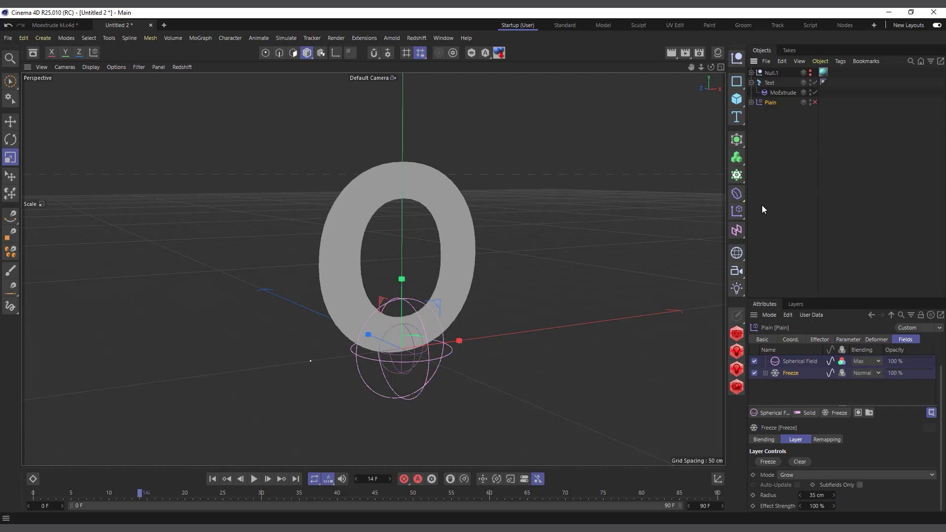
{"action": "left_click", "coordinate": [737, 196]}
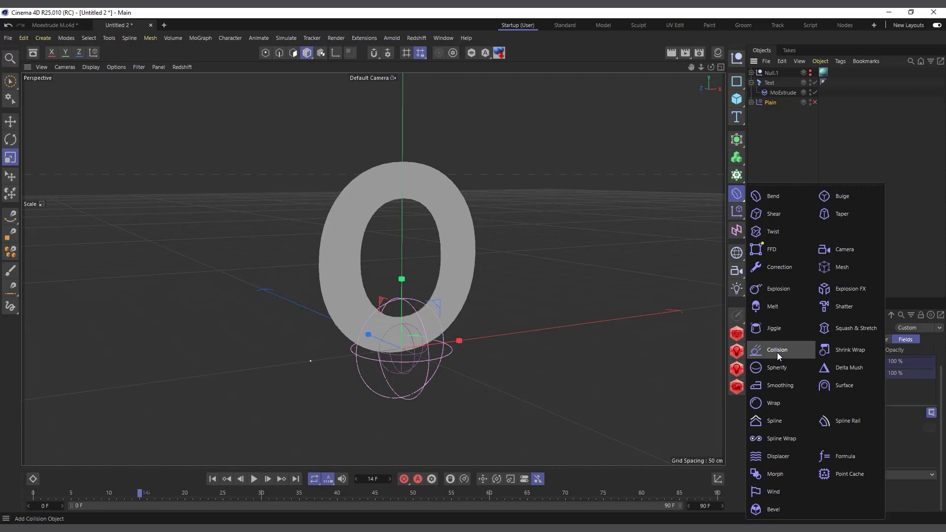
{"action": "left_click", "coordinate": [780, 268]}
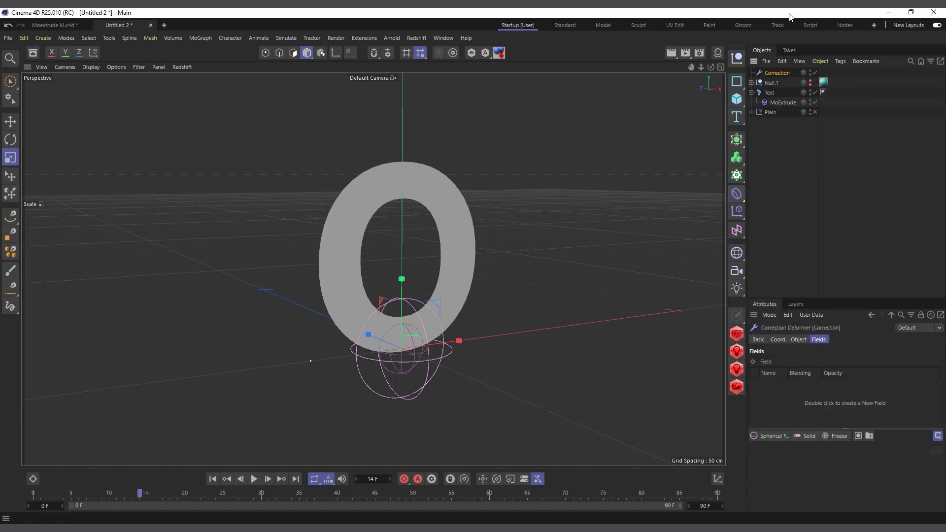
Step: Disable the MoExtrude and place the Correction deformer under the Text object, above the MoExtrude
{"action": "left_click", "coordinate": [814, 102]}
{"action": "left_click_drag", "start_coordinate": [776, 75], "coordinate": [774, 93]}
{"action": "scroll", "coordinate": [396, 226], "scroll_direction": "up", "scroll_amount": 2}
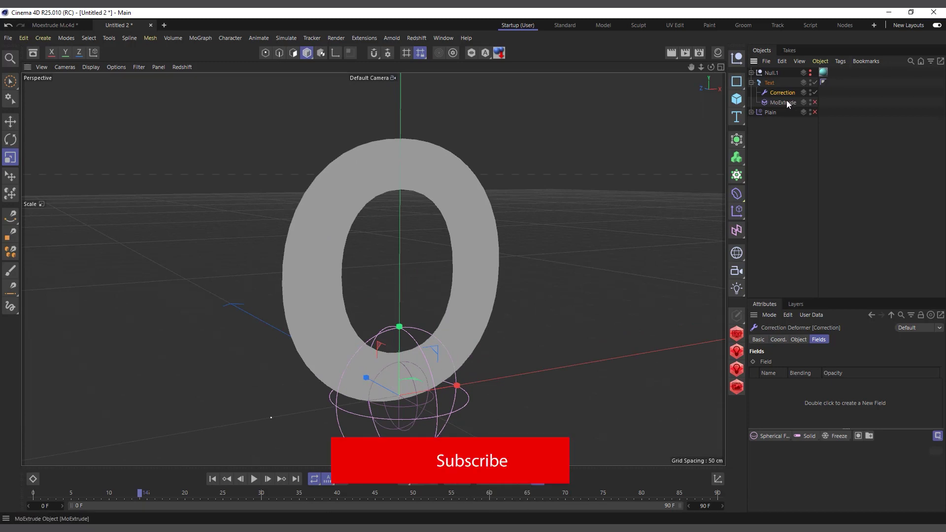
Step: Select all polygons of the letter O through the Correction deformer in polygon mode
{"action": "left_click", "coordinate": [769, 82]}
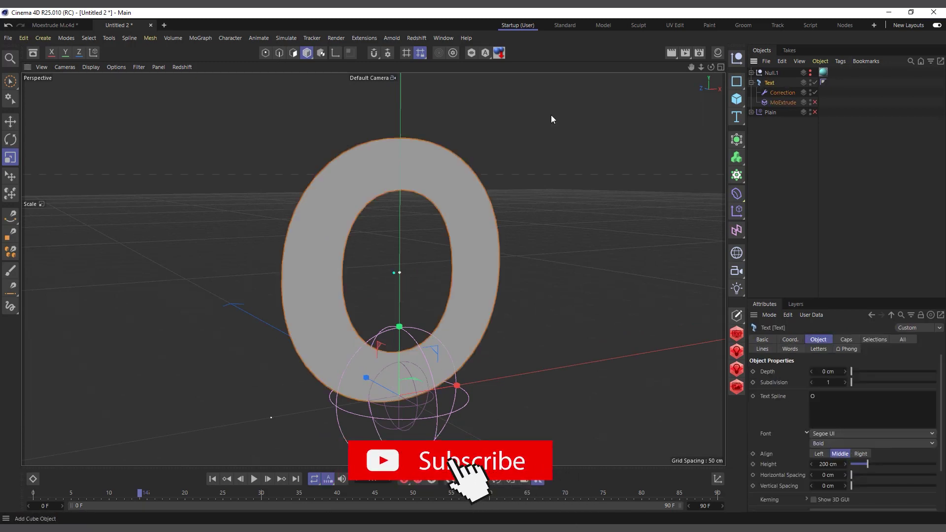
{"action": "left_click", "coordinate": [266, 53]}
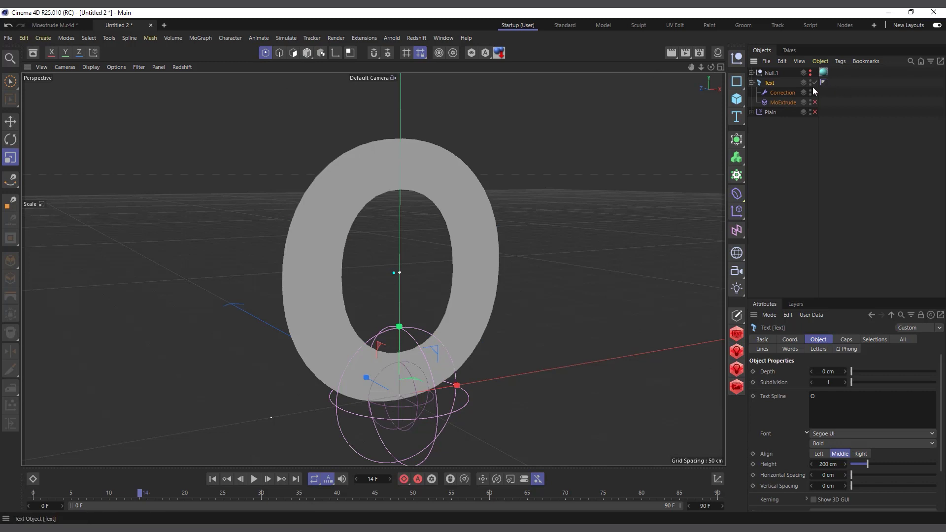
{"action": "left_click", "coordinate": [782, 92]}
{"action": "left_click_drag", "start_coordinate": [315, 310], "coordinate": [306, 264], "text": "alt"}
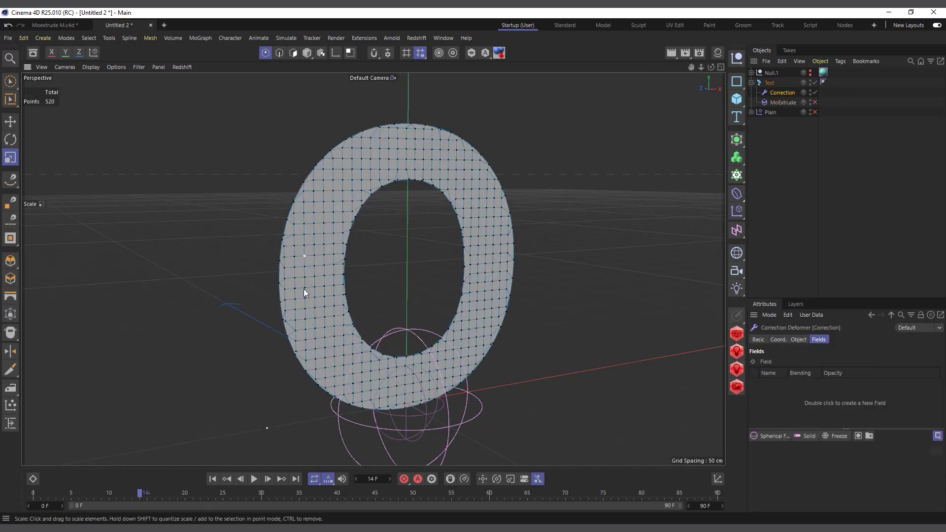
{"action": "left_click", "coordinate": [295, 52]}
{"action": "left_click", "coordinate": [318, 315]}
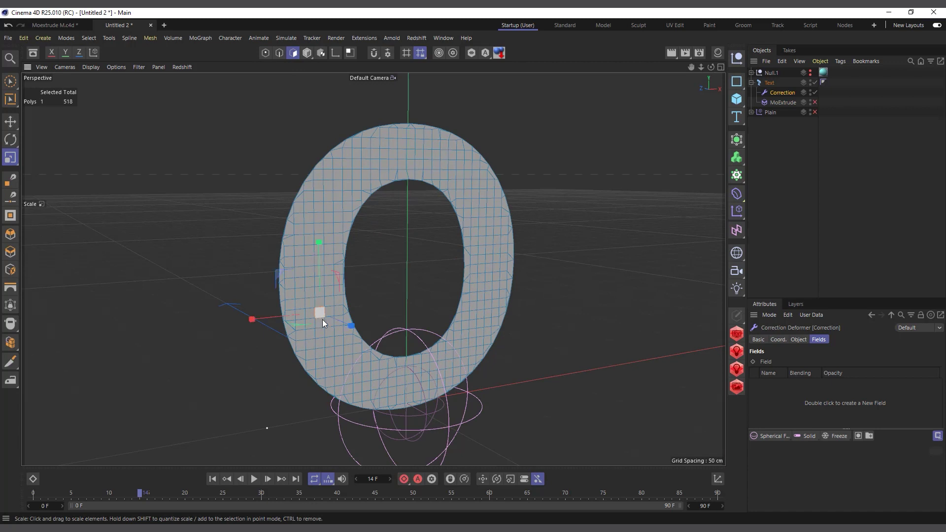
{"action": "key", "text": "ctrl+a"}
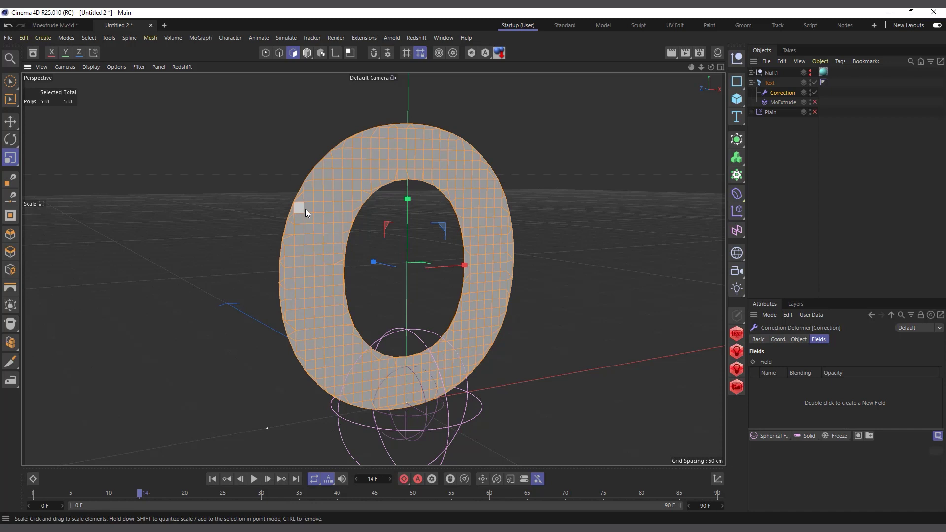
Step: Create a vertex map on the Correction deformer by setting the vertex weight to 0 % in Set mode
{"action": "left_click", "coordinate": [90, 39]}
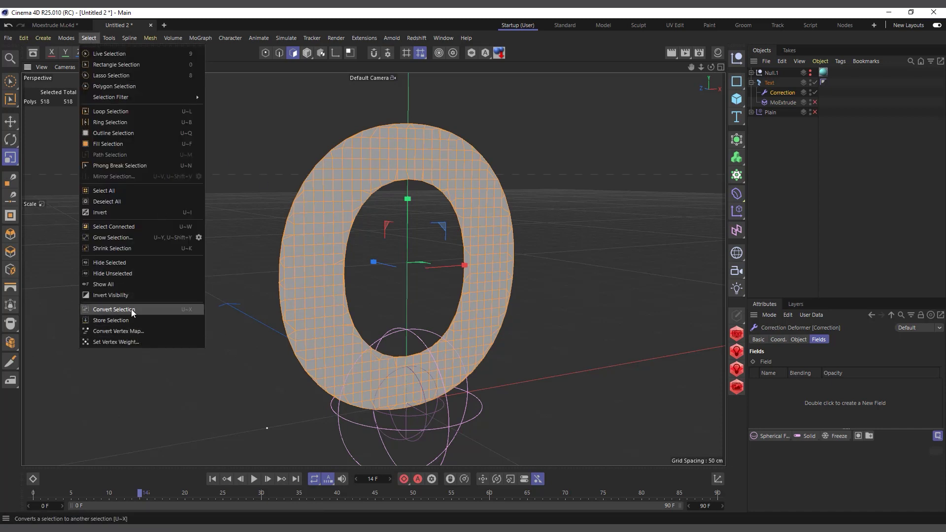
{"action": "left_click", "coordinate": [123, 342]}
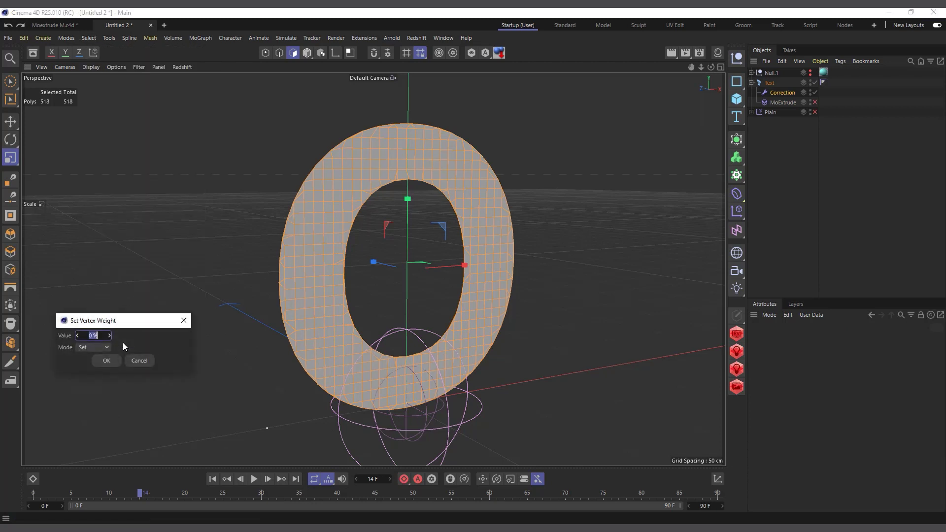
{"action": "left_click", "coordinate": [106, 362]}
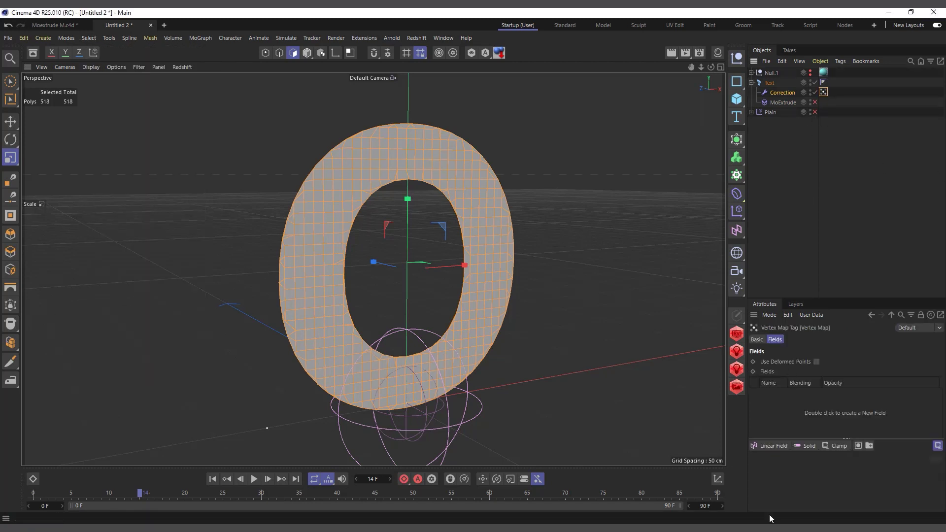
Step: Enable Use Fields on the Correction deformer's vertex map and select the Freeze layer in its fields list
{"action": "left_click", "coordinate": [751, 113]}
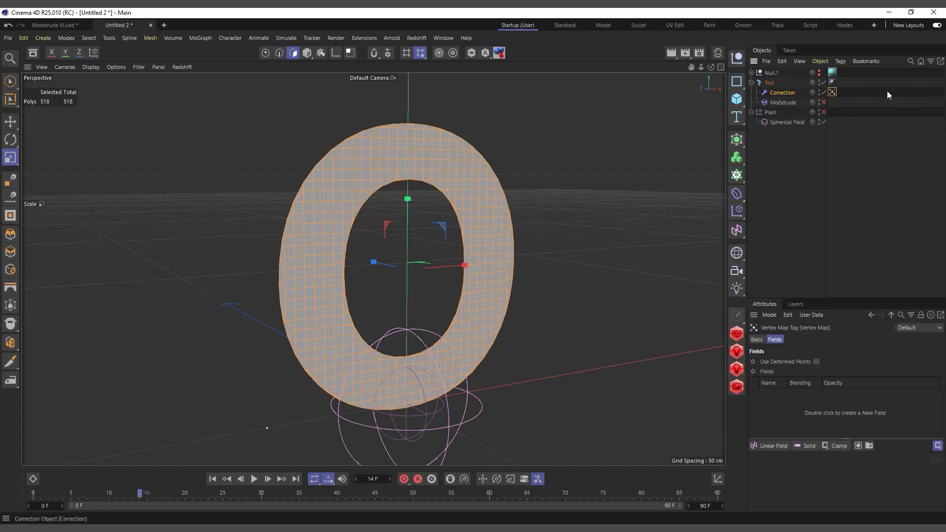
{"action": "left_click", "coordinate": [769, 112]}
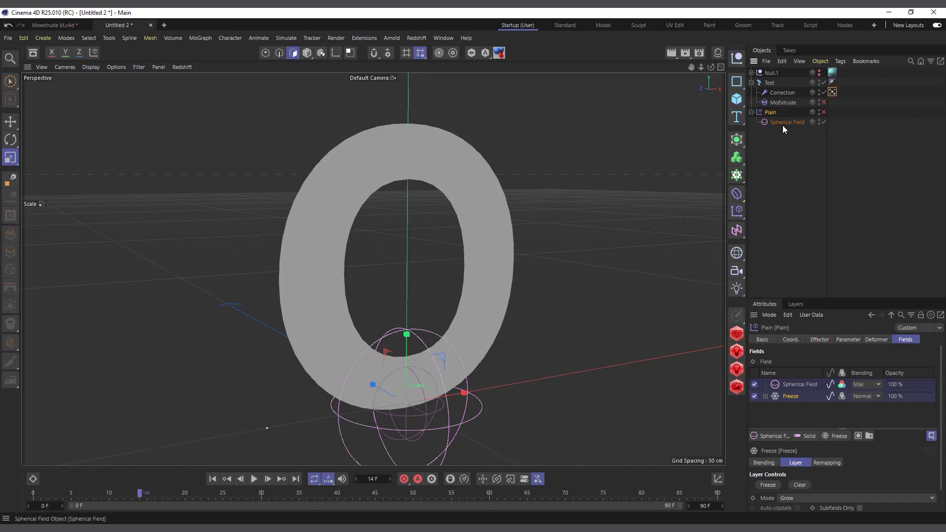
{"action": "left_click", "coordinate": [833, 92]}
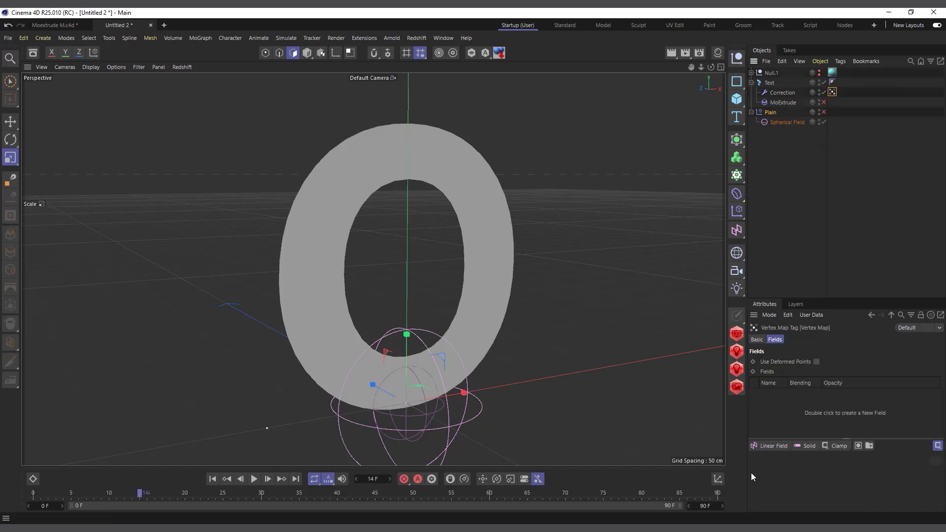
{"action": "left_click", "coordinate": [758, 340]}
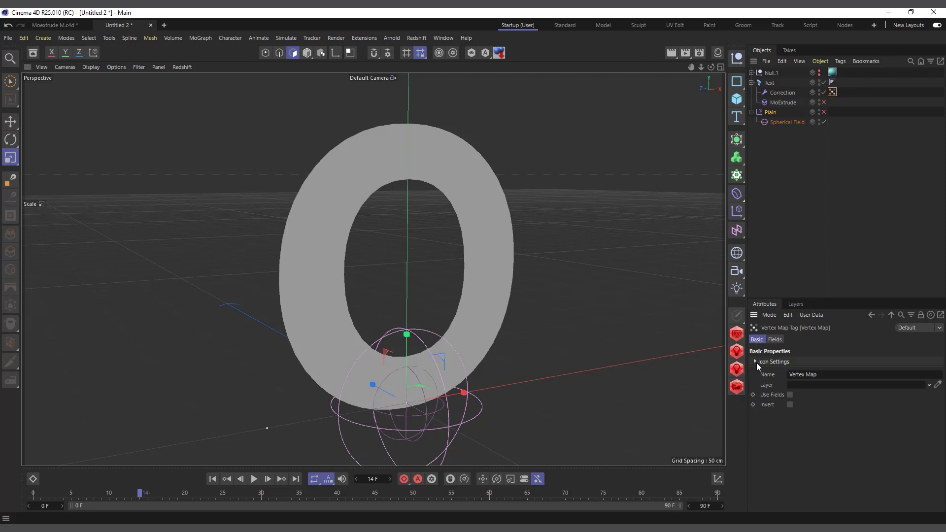
{"action": "left_click", "coordinate": [791, 394]}
{"action": "left_click", "coordinate": [778, 342]}
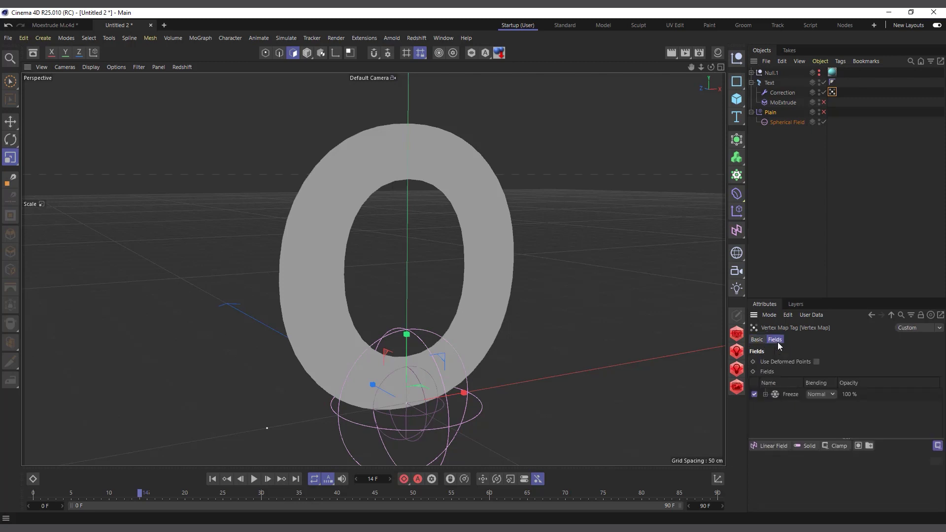
{"action": "left_click", "coordinate": [787, 395]}
Step: Display the Correction deformer's vertex map weights on the letter O with the Paint Tool
{"action": "left_click_drag", "start_coordinate": [504, 384], "coordinate": [641, 167], "text": "alt"}
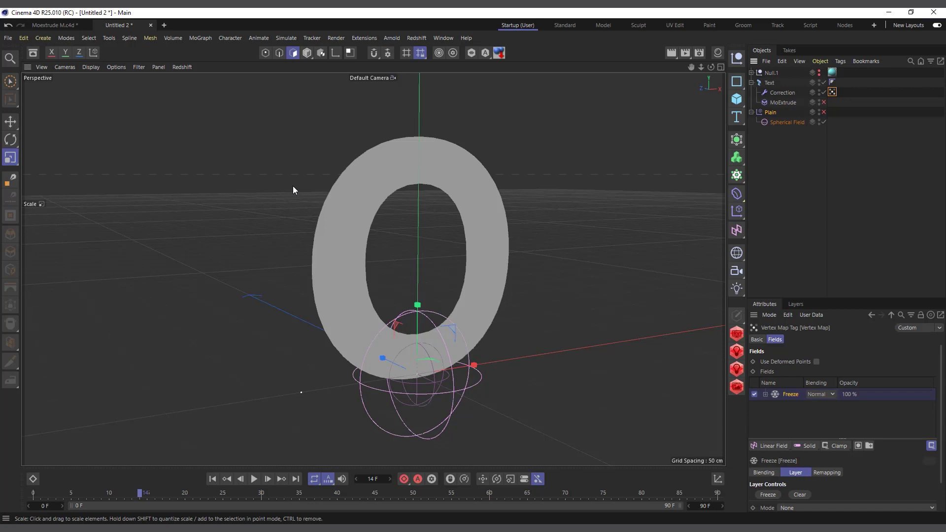
{"action": "left_click", "coordinate": [774, 93]}
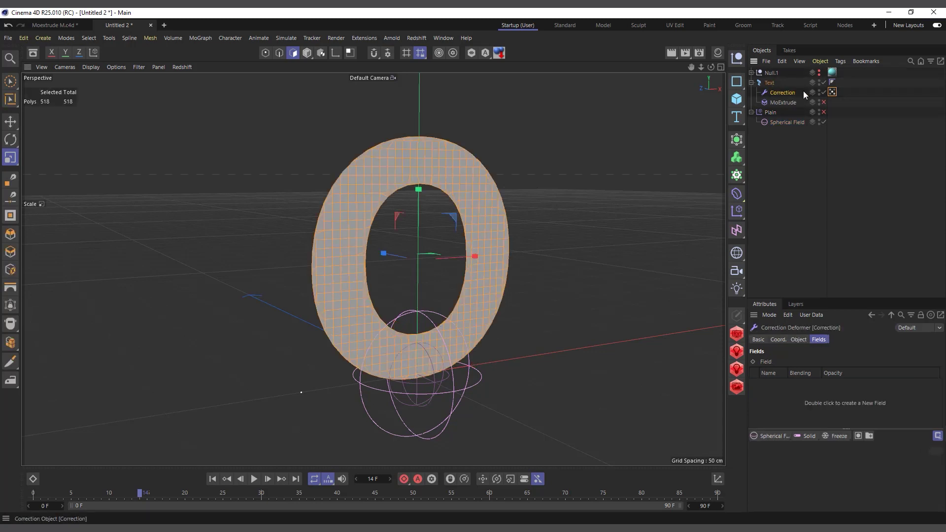
{"action": "double_click", "coordinate": [833, 92]}
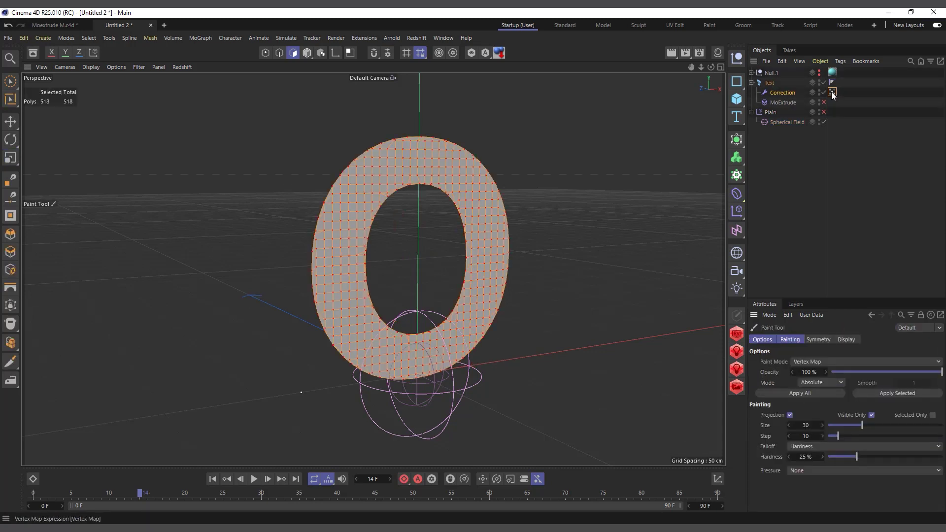
{"action": "scroll", "coordinate": [325, 350], "scroll_direction": "up", "scroll_amount": 3}
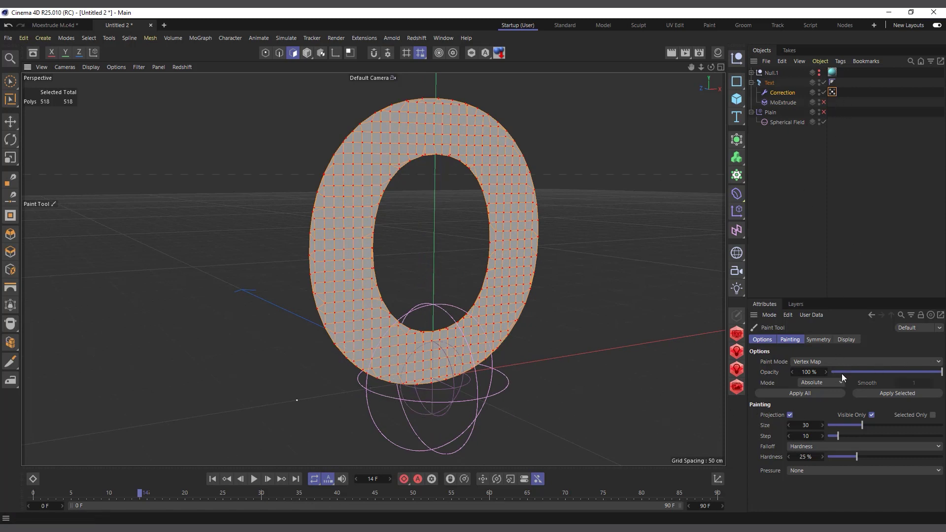
Step: Add a Spherical Field to the fields list of the Correction deformer's vertex map
{"action": "left_click", "coordinate": [833, 94]}
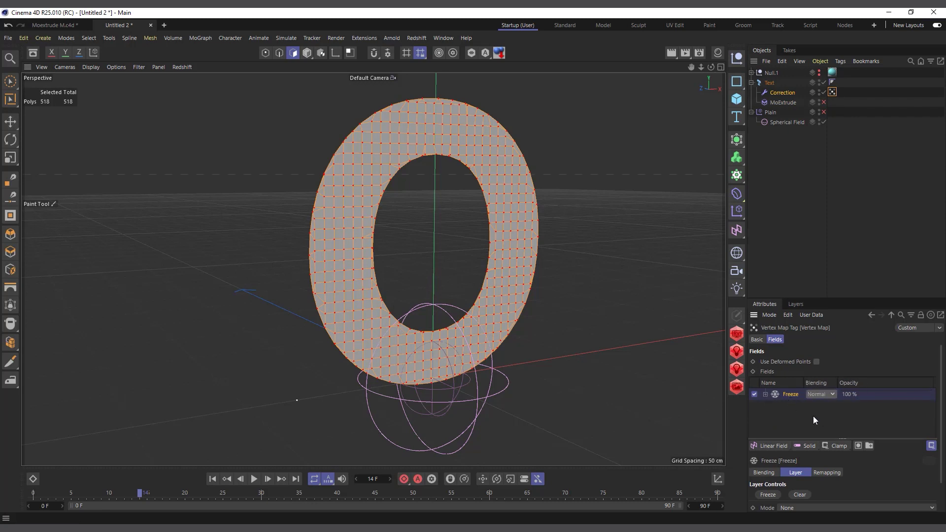
{"action": "left_click", "coordinate": [773, 445]}
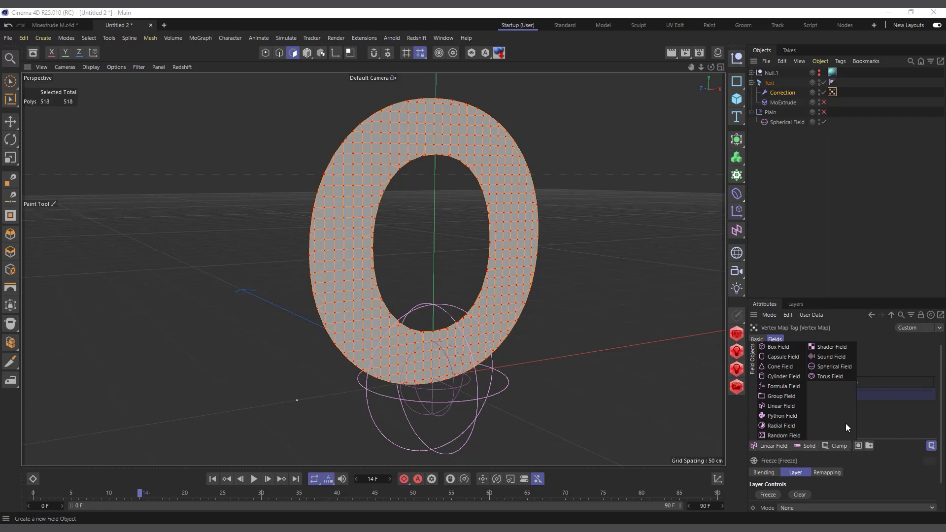
{"action": "left_click", "coordinate": [839, 368]}
Step: Scale the vertex map's Spherical Field down to about 30.8 cm and delete the Spherical Field under the Plain effector
{"action": "scroll", "coordinate": [378, 336], "scroll_direction": "up", "scroll_amount": 4}
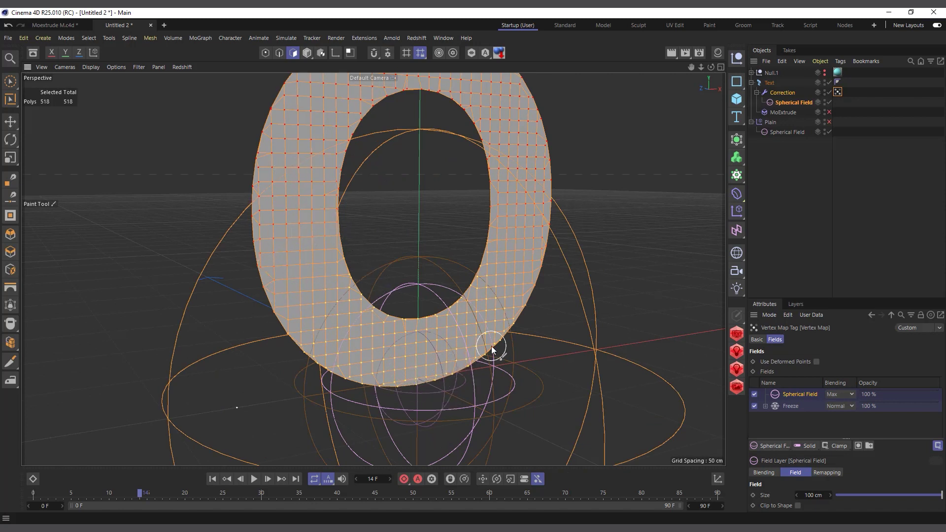
{"action": "key", "text": "t"}
{"action": "left_click_drag", "start_coordinate": [628, 222], "coordinate": [443, 313]}
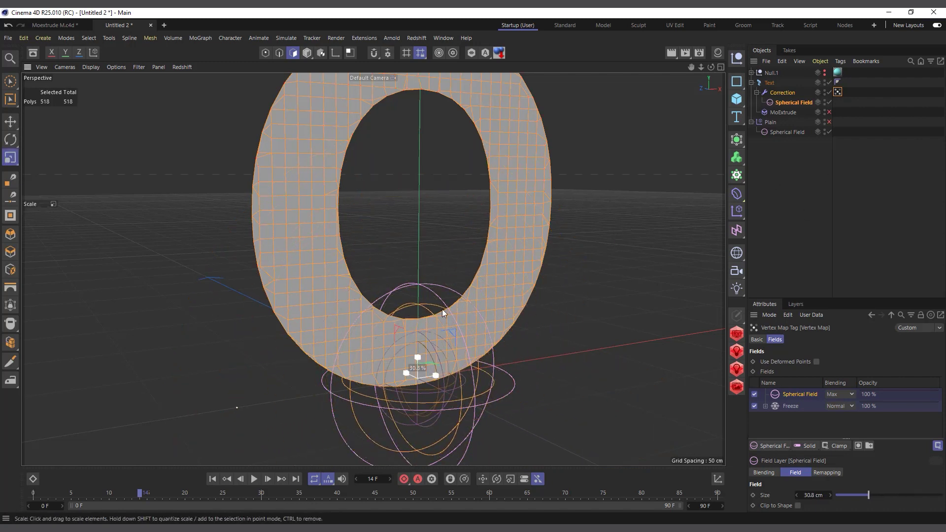
{"action": "left_click", "coordinate": [784, 132]}
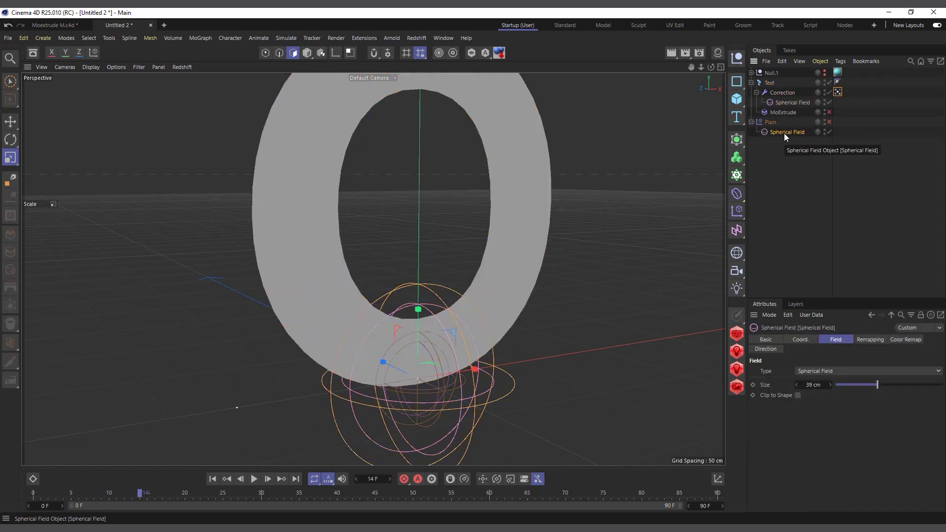
{"action": "key", "text": "Delete"}
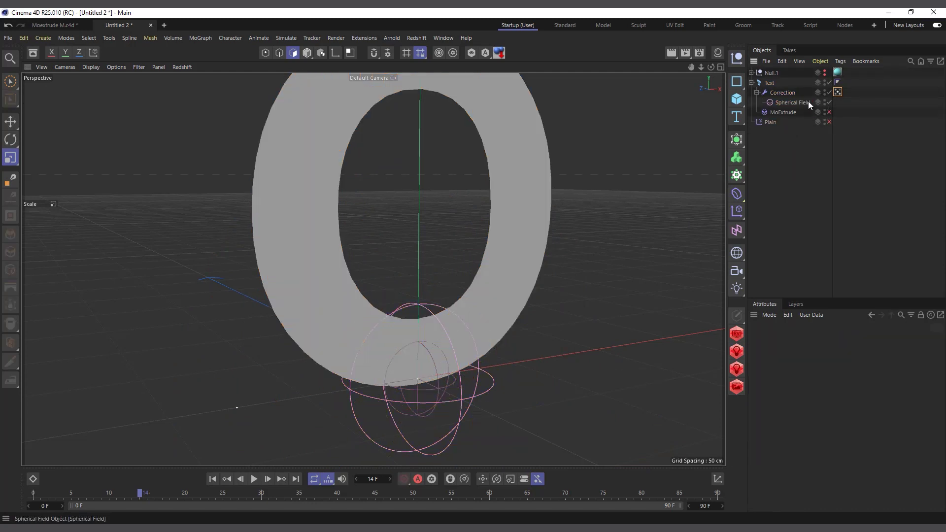
Step: Set the vertex map's Freeze layer to Grow mode with a radius of 30 cm
{"action": "left_click", "coordinate": [838, 92]}
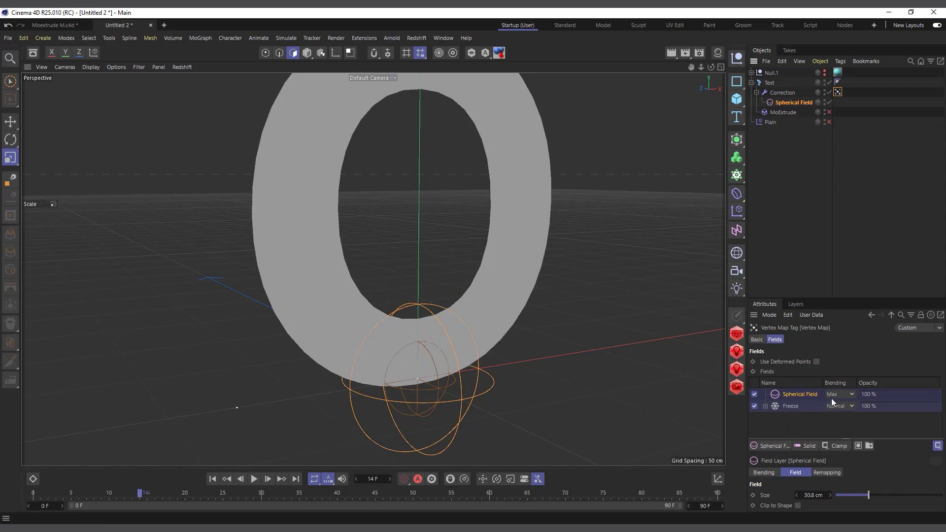
{"action": "left_click", "coordinate": [790, 406]}
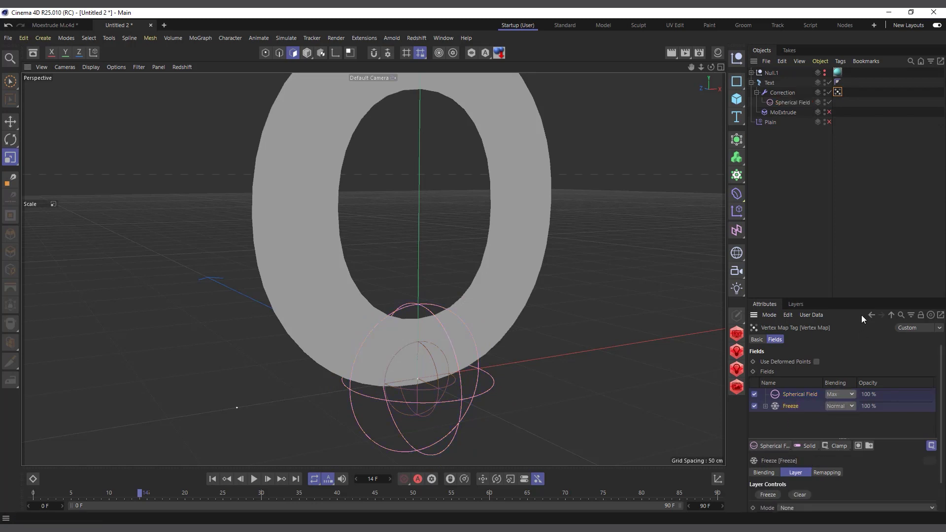
{"action": "left_click_drag", "start_coordinate": [852, 299], "coordinate": [840, 225]}
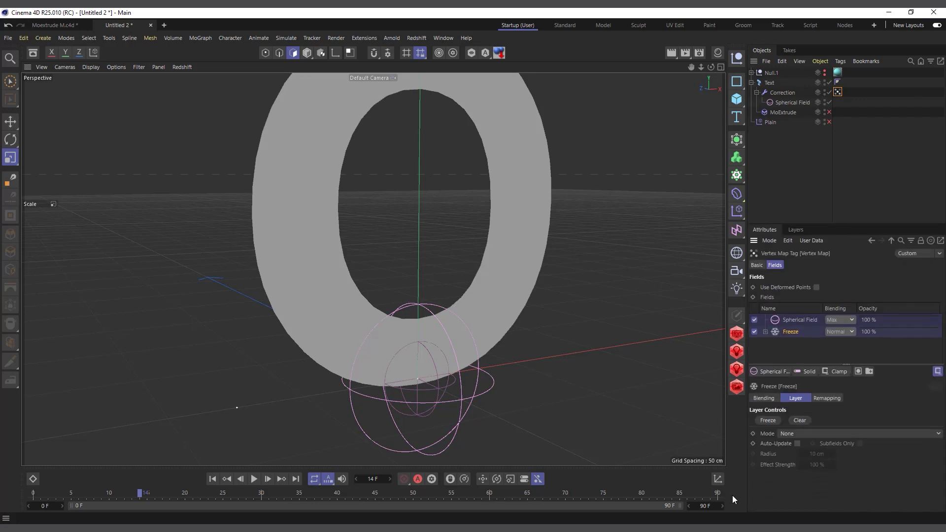
{"action": "left_click", "coordinate": [792, 434]}
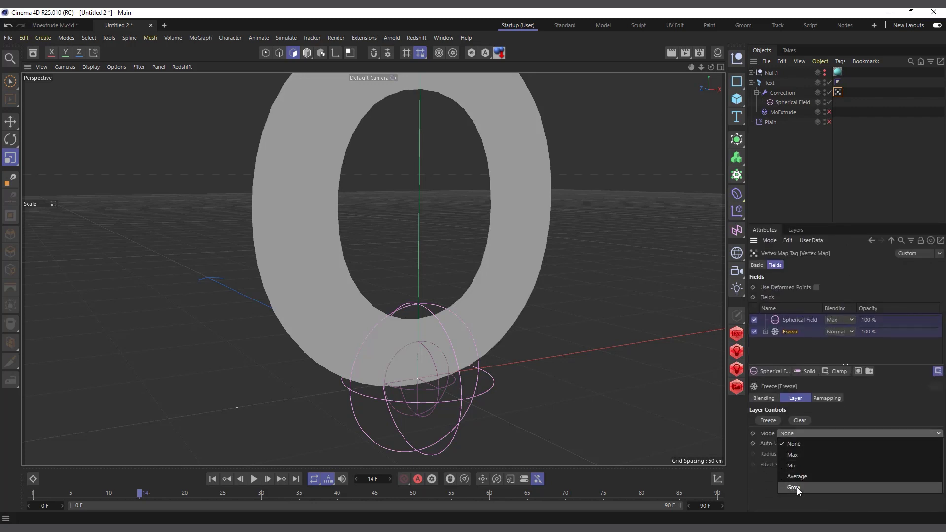
{"action": "left_click", "coordinate": [797, 487]}
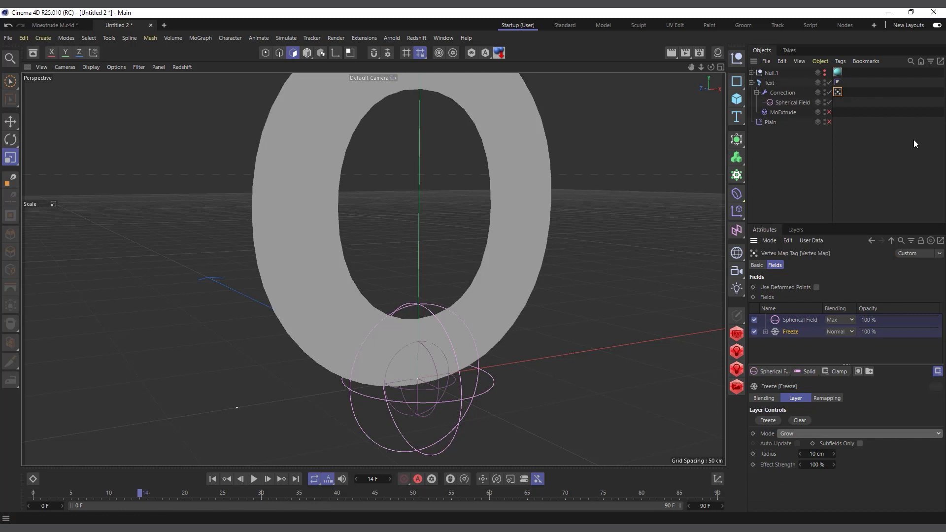
{"action": "left_click_drag", "start_coordinate": [833, 454], "coordinate": [852, 454]}
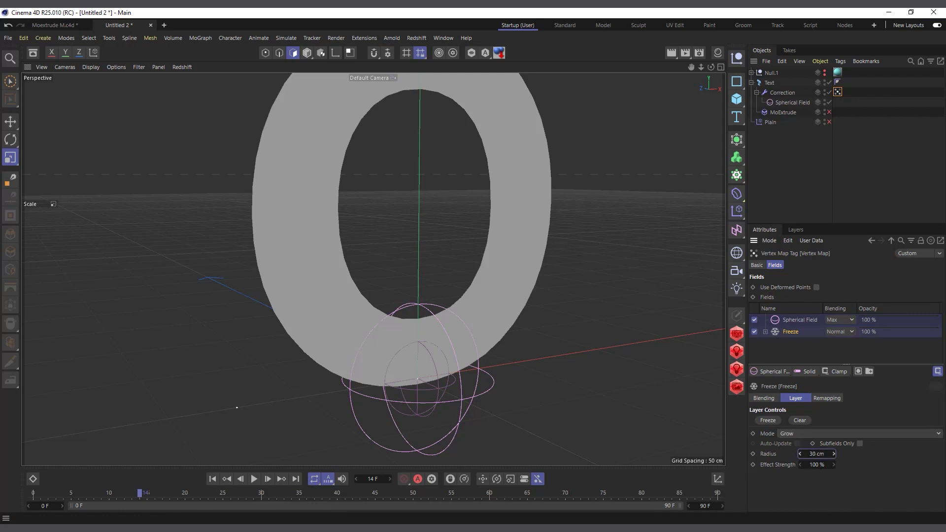
Step: Rewind to frame 0 and play the animation to run the vertex map's growth
{"action": "left_click", "coordinate": [781, 93]}
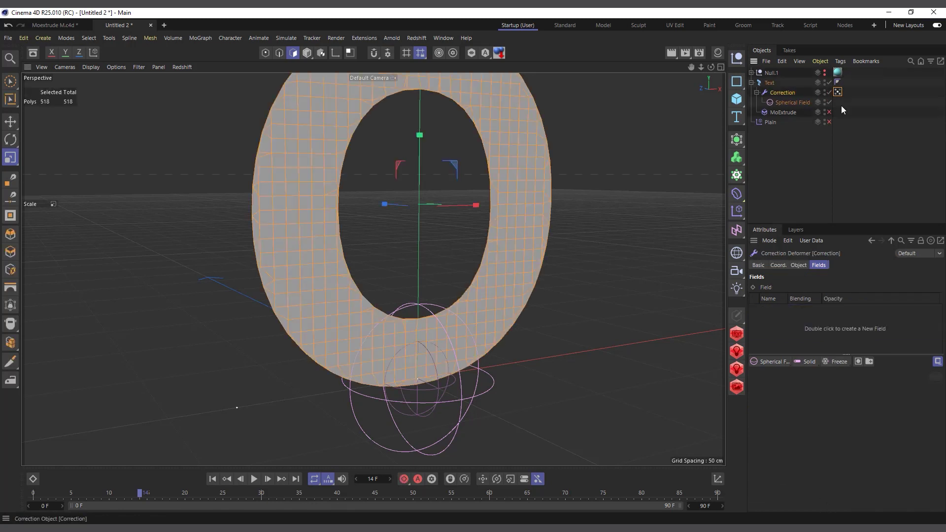
{"action": "left_click", "coordinate": [838, 92]}
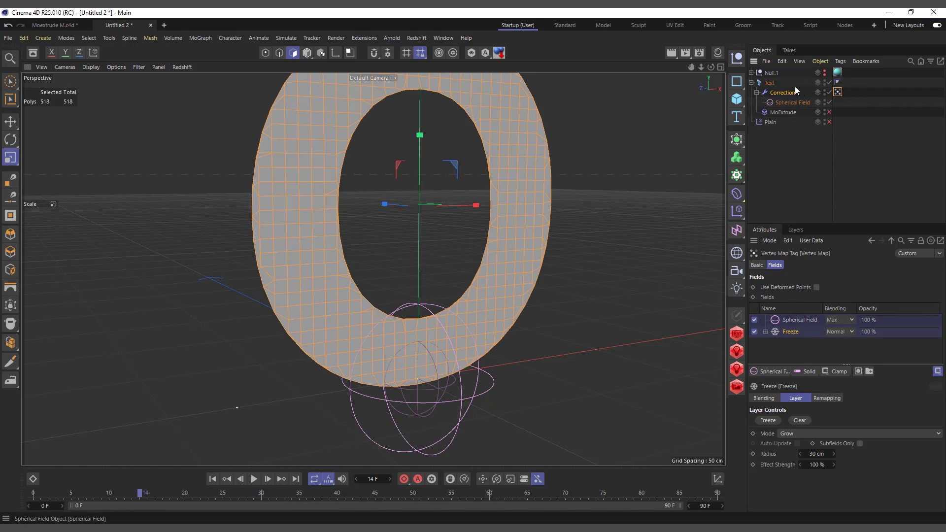
{"action": "left_click", "coordinate": [779, 100]}
{"action": "left_click", "coordinate": [780, 95]}
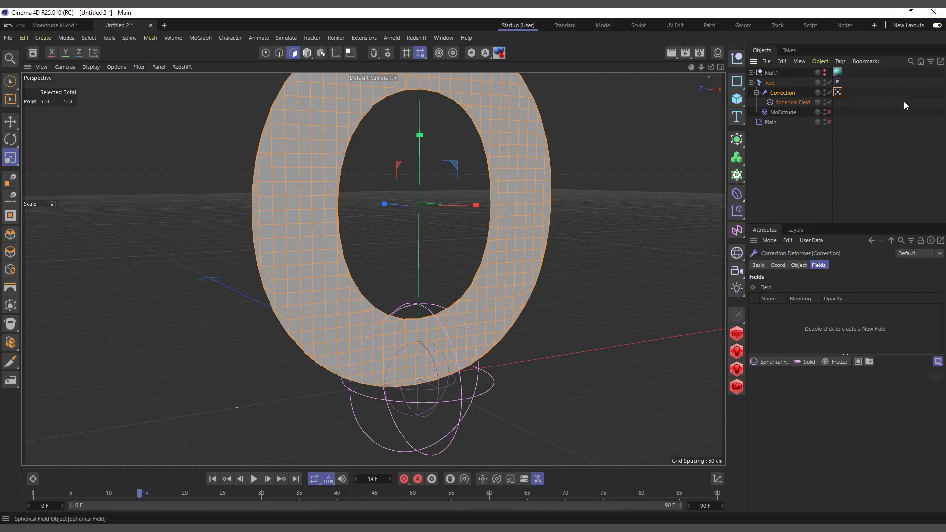
{"action": "left_click", "coordinate": [213, 479]}
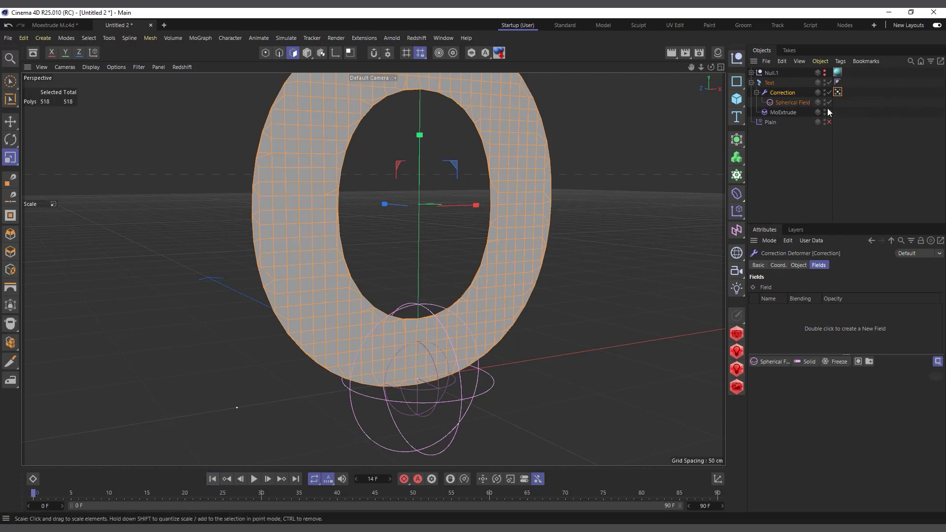
{"action": "left_click", "coordinate": [838, 91]}
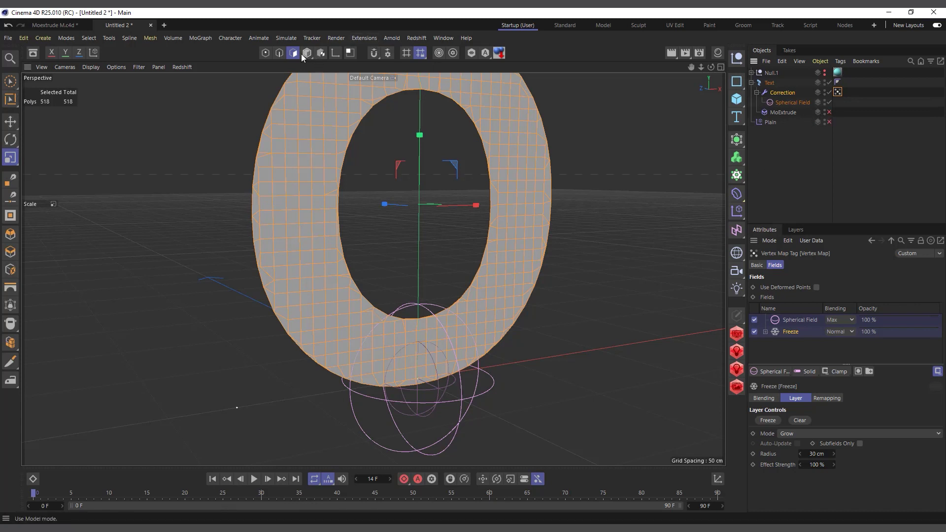
{"action": "left_click", "coordinate": [253, 481]}
{"action": "left_click", "coordinate": [254, 480]}
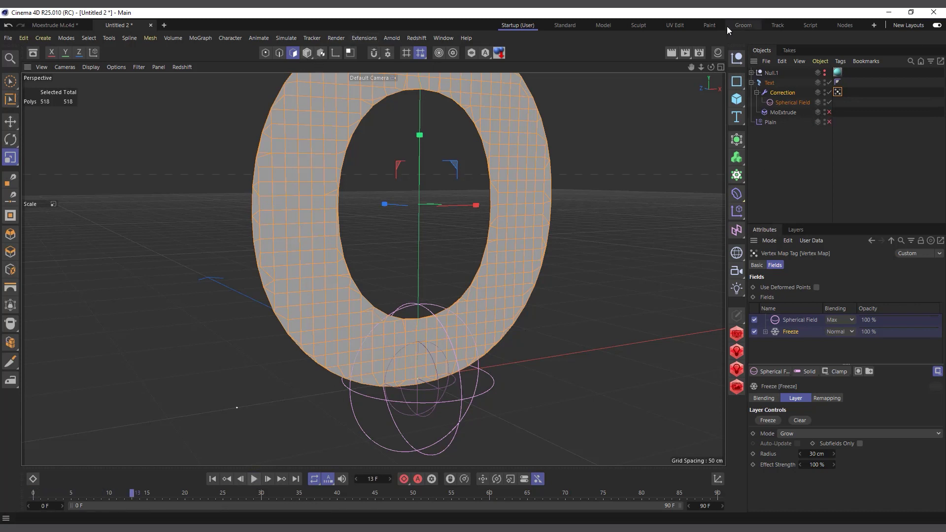
Step: Display the vertex map weights on the letter O and replay their growth from the first frame
{"action": "double_click", "coordinate": [838, 92]}
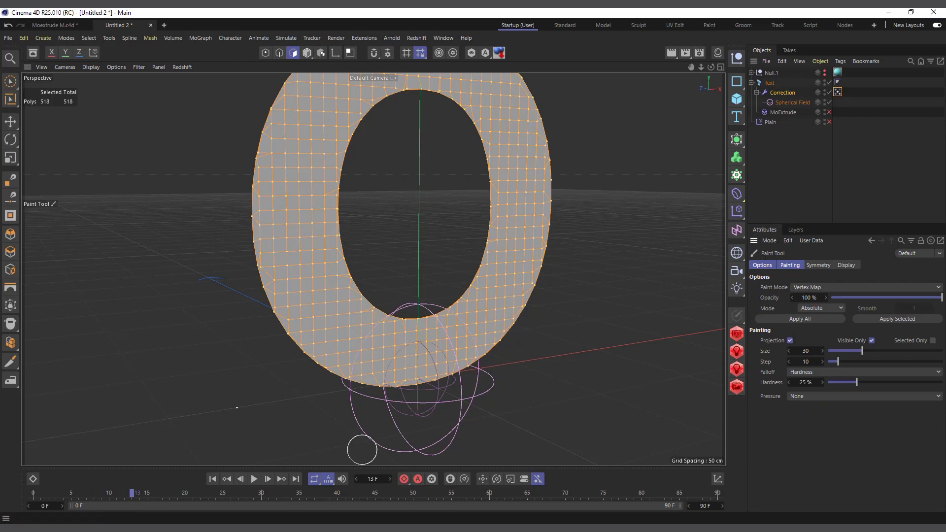
{"action": "left_click", "coordinate": [213, 480]}
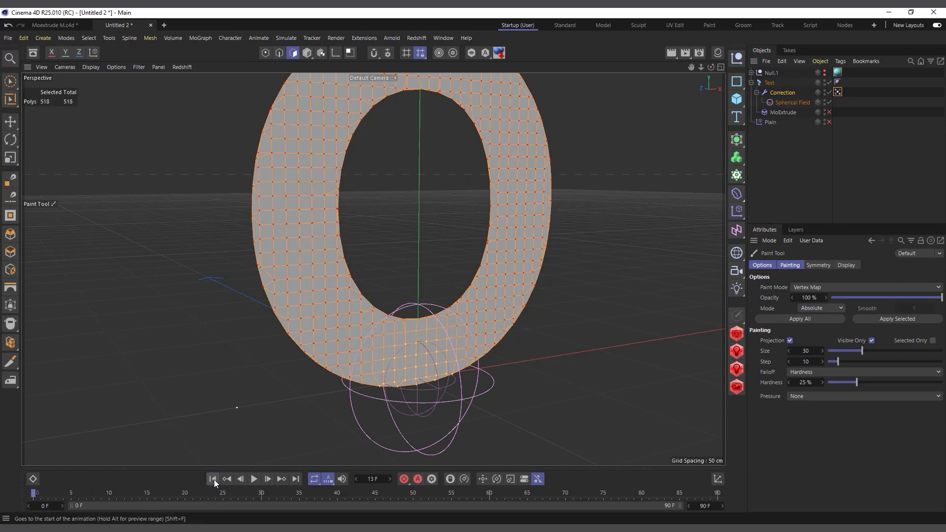
{"action": "left_click", "coordinate": [254, 478]}
{"action": "left_click", "coordinate": [212, 479]}
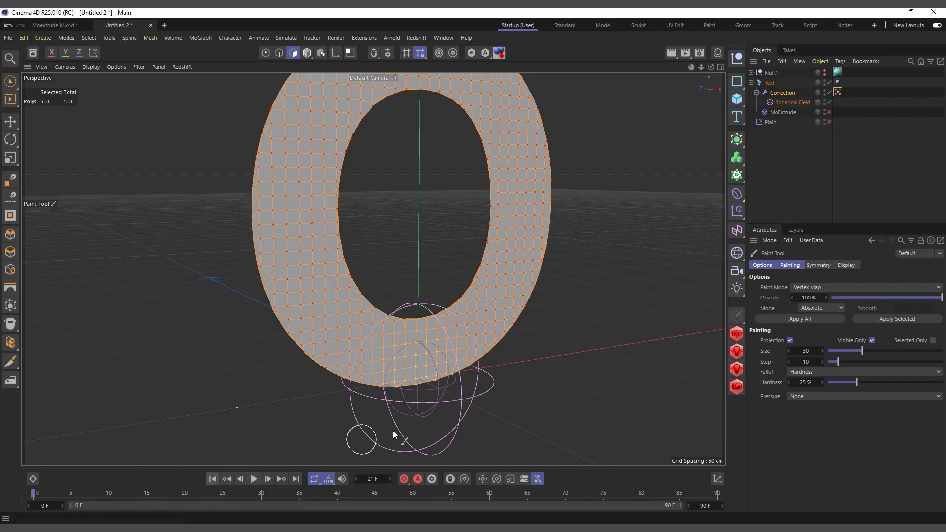
Step: Set the Freeze layer's effect strength to 38 % and preview the growth from the start
{"action": "left_click", "coordinate": [837, 92]}
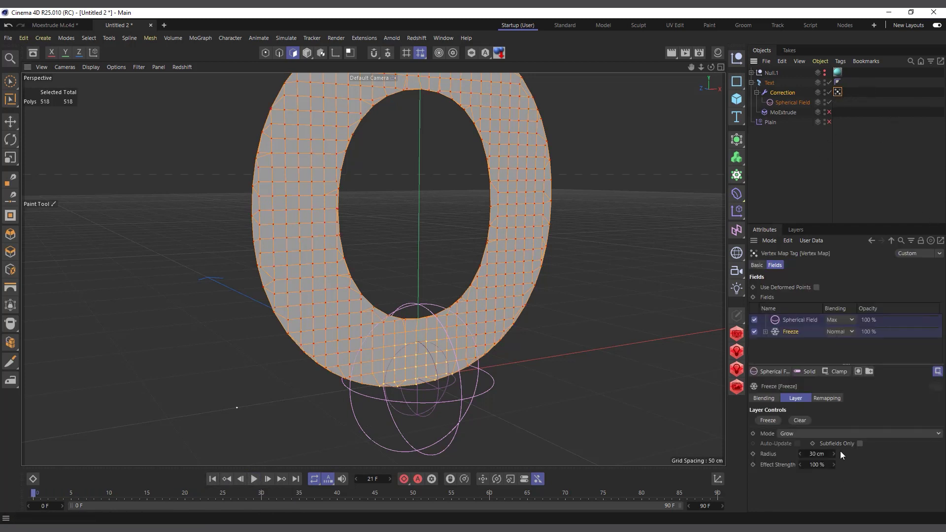
{"action": "left_click_drag", "start_coordinate": [834, 465], "coordinate": [818, 465]}
{"action": "left_click", "coordinate": [254, 479]}
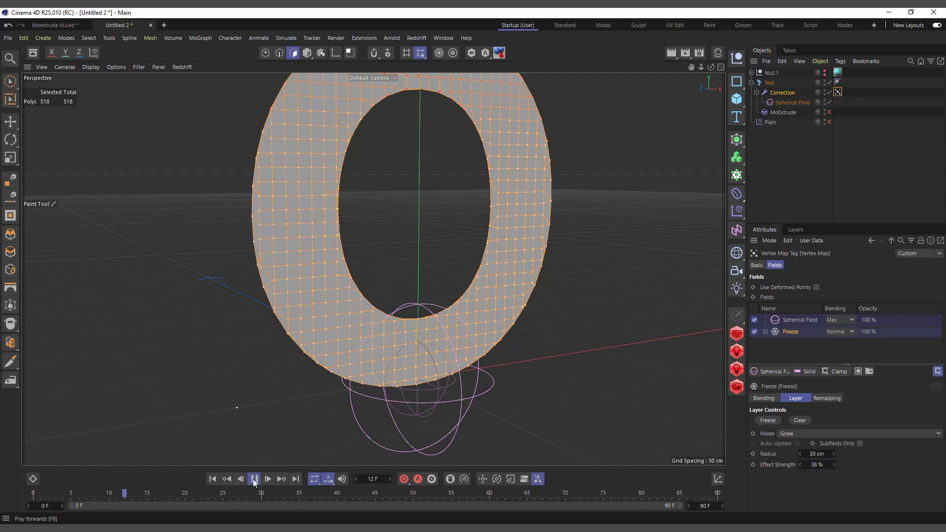
{"action": "left_click", "coordinate": [254, 479]}
{"action": "left_click", "coordinate": [213, 480]}
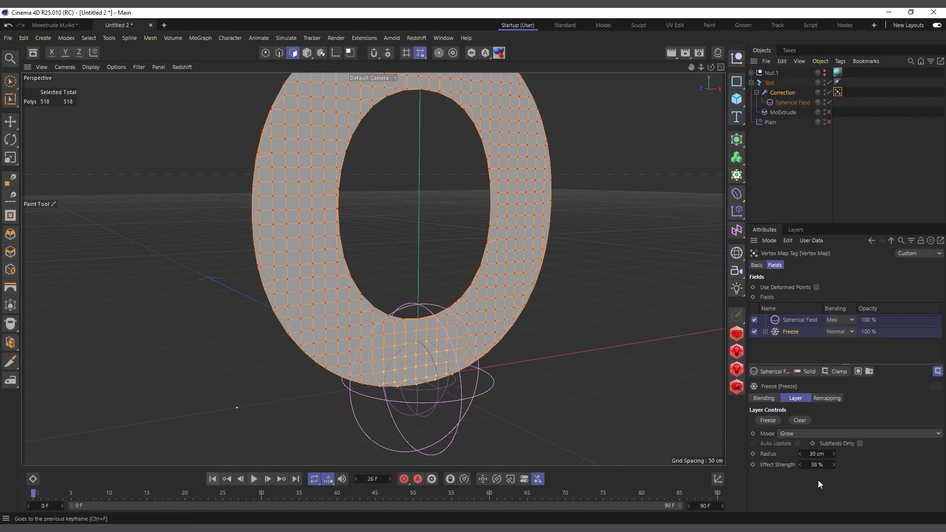
Step: Set the Freeze layer's radius to 10 cm and play the growth up to frame 34 to check its spread
{"action": "left_click", "coordinate": [817, 454]}
{"action": "type", "text": "1"}
{"action": "left_click", "coordinate": [254, 479]}
{"action": "left_click", "coordinate": [255, 479]}
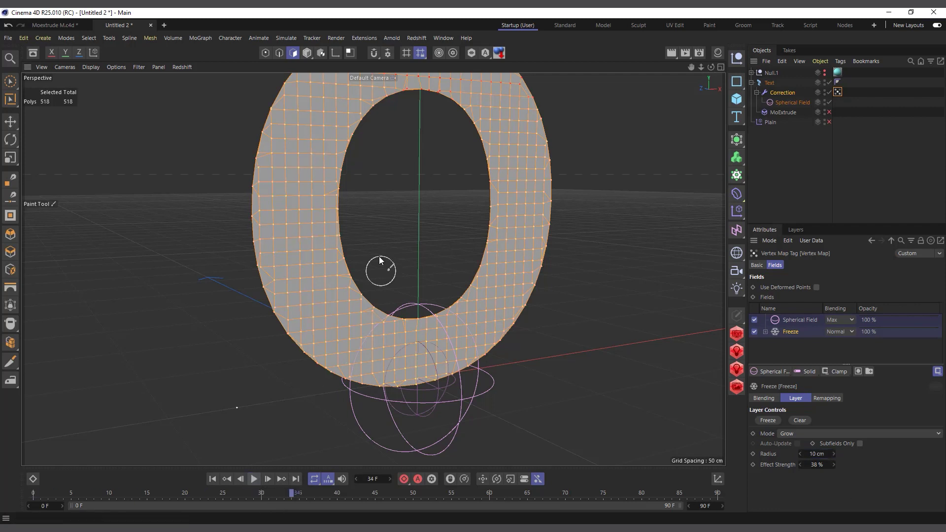
{"action": "left_click_drag", "start_coordinate": [381, 259], "coordinate": [381, 122], "text": "alt"}
{"action": "left_click_drag", "start_coordinate": [692, 66], "coordinate": [691, 73]}
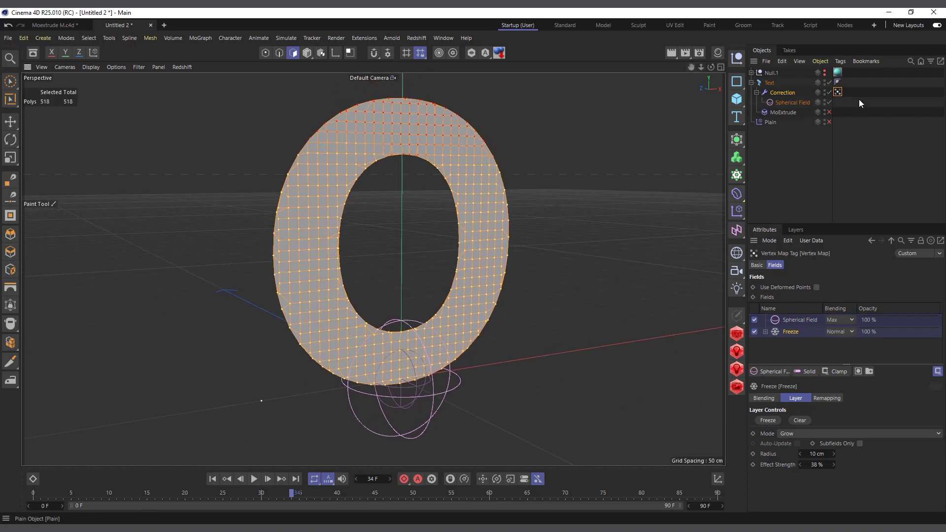
Step: Replace the Plain effector's Freeze layer with the Correction deformer's vertex map, and enable the MoExtrude
{"action": "left_click", "coordinate": [774, 123]}
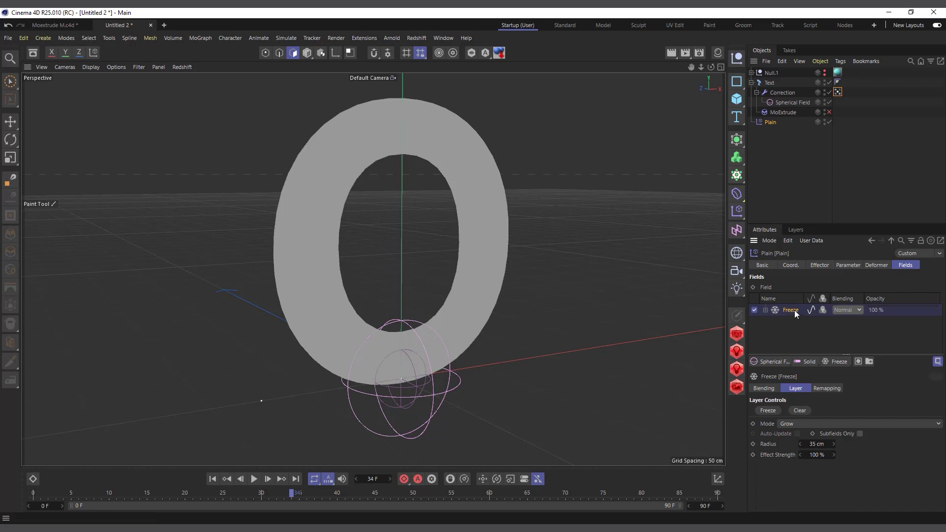
{"action": "key", "text": "Delete"}
{"action": "left_click_drag", "start_coordinate": [838, 92], "coordinate": [785, 328]}
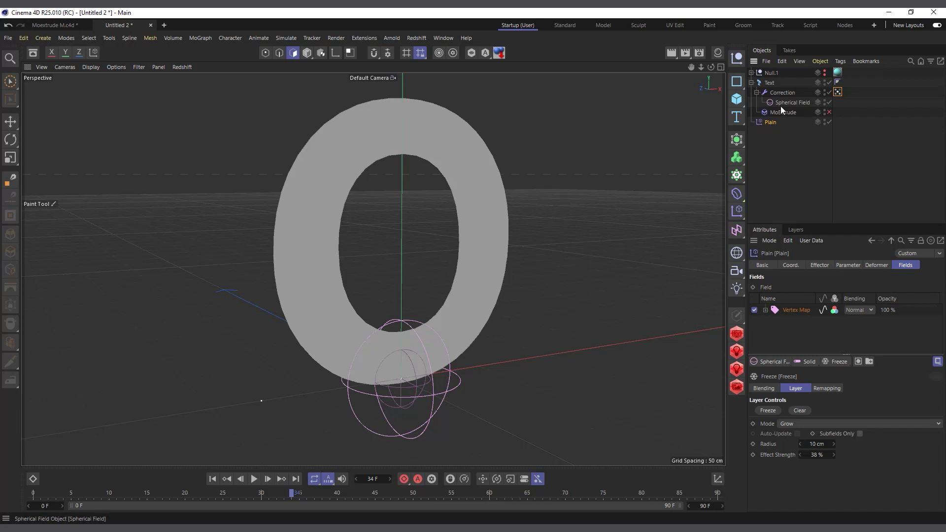
{"action": "left_click", "coordinate": [829, 112]}
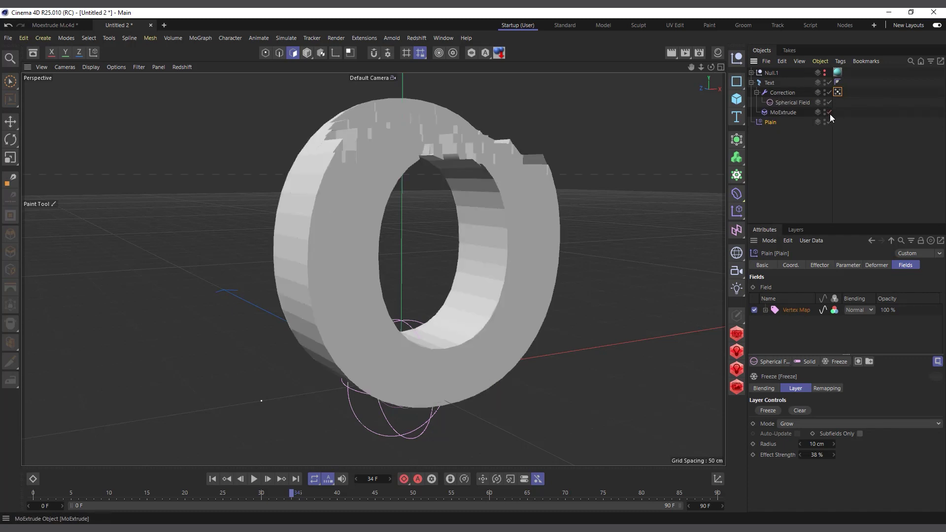
Step: Play the extrusion growth on the letter O from the first frame, and rewind it to frame 0
{"action": "left_click", "coordinate": [213, 479]}
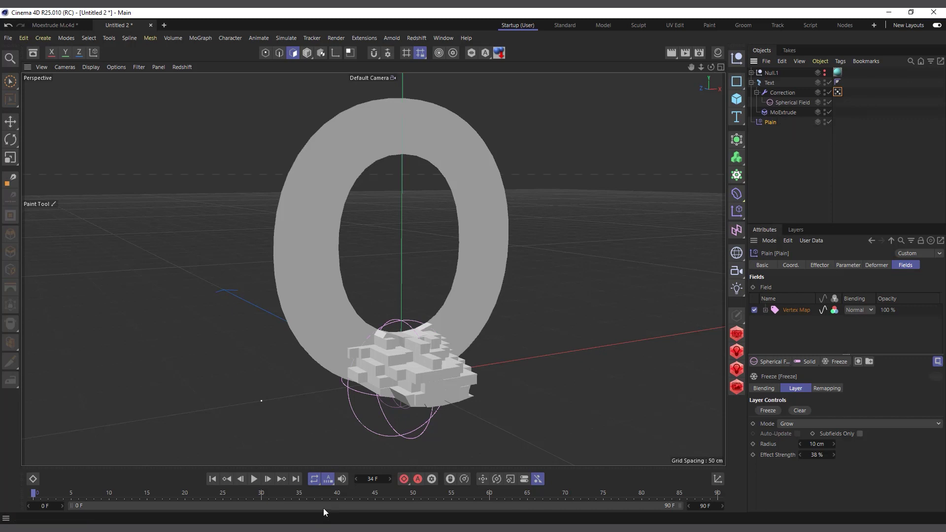
{"action": "left_click", "coordinate": [254, 479]}
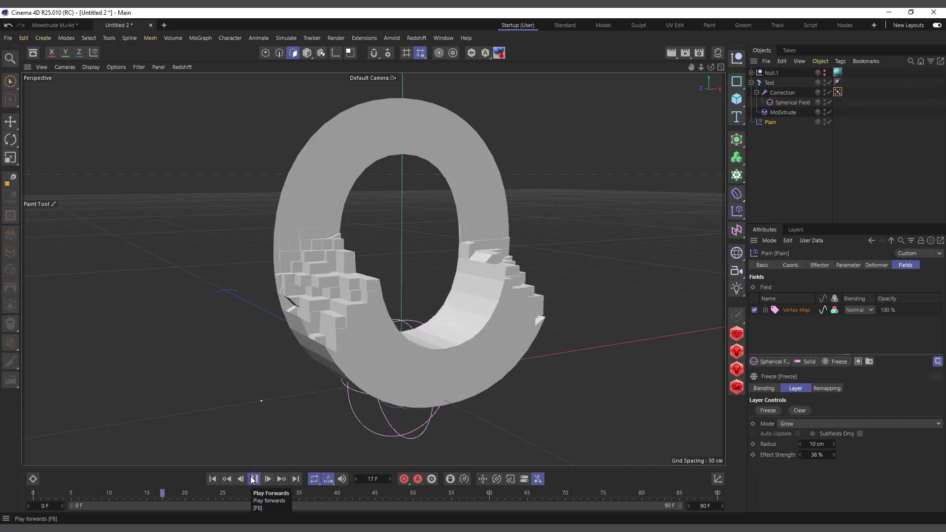
{"action": "left_click", "coordinate": [253, 479]}
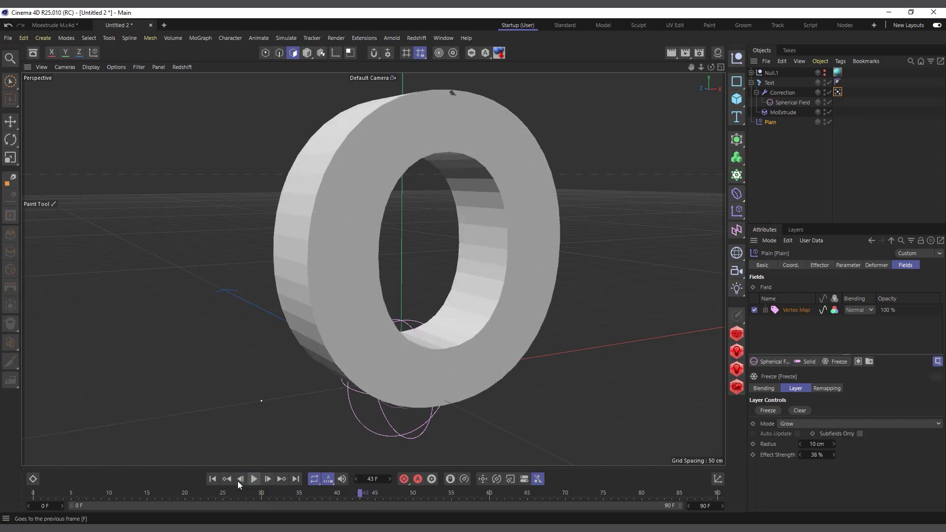
{"action": "left_click", "coordinate": [216, 479]}
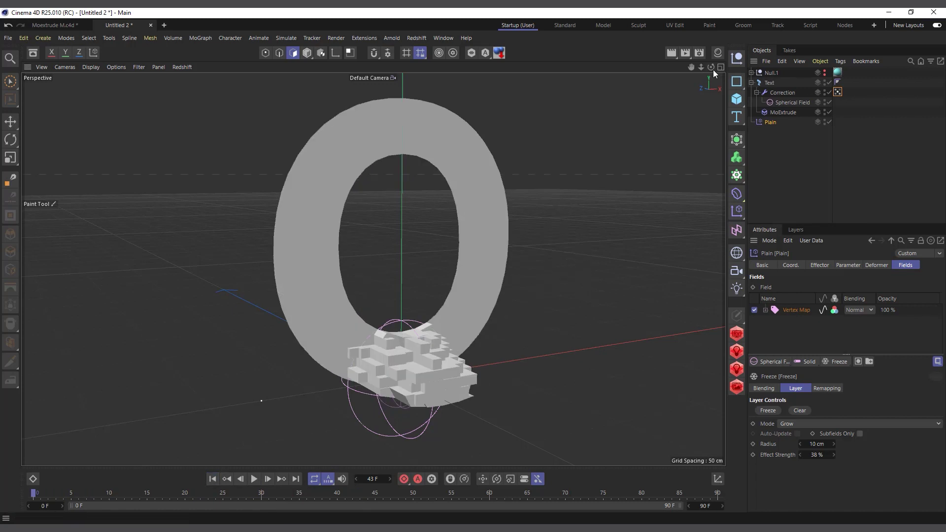
Step: Replay the letter O's growth up to frame 54 from a more frontal view, and inspect the extruded result from the side
{"action": "left_click_drag", "start_coordinate": [711, 67], "coordinate": [715, 69]}
{"action": "scroll", "coordinate": [313, 279], "scroll_direction": "down", "scroll_amount": 3}
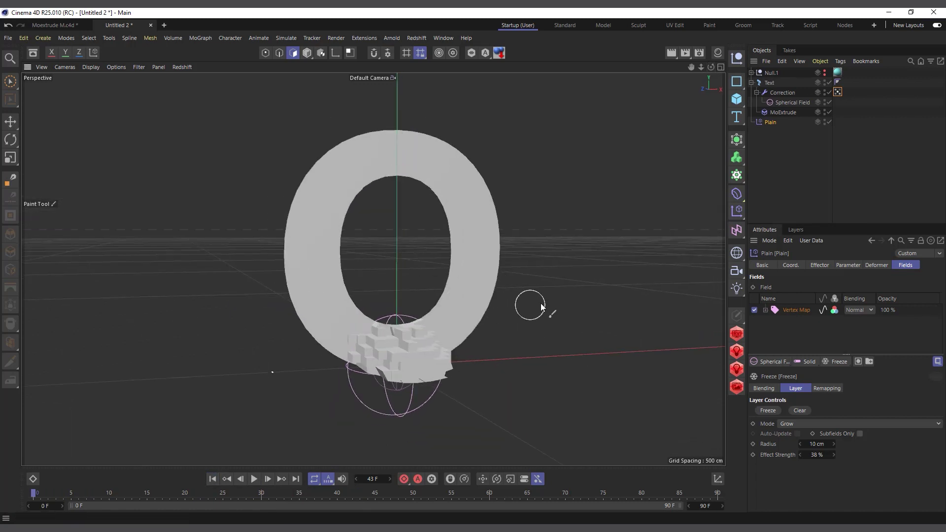
{"action": "left_click", "coordinate": [447, 379]}
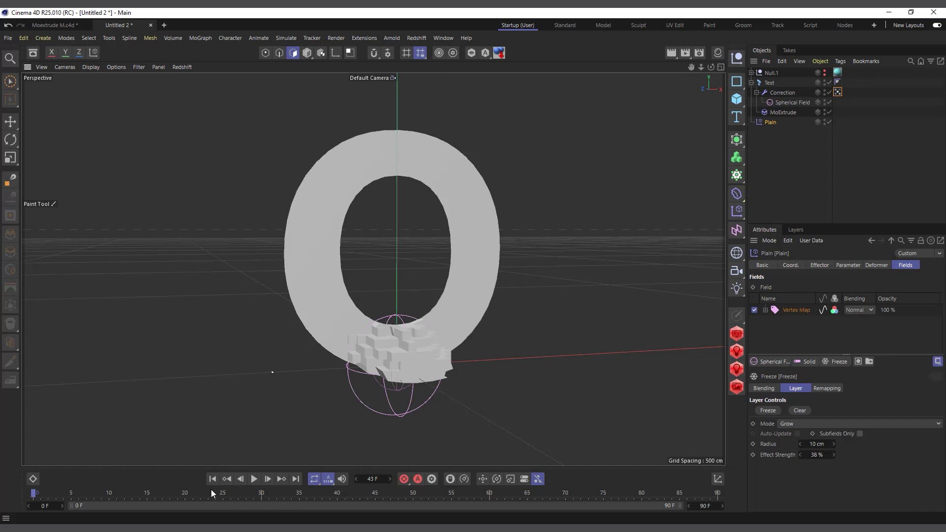
{"action": "left_click", "coordinate": [255, 479]}
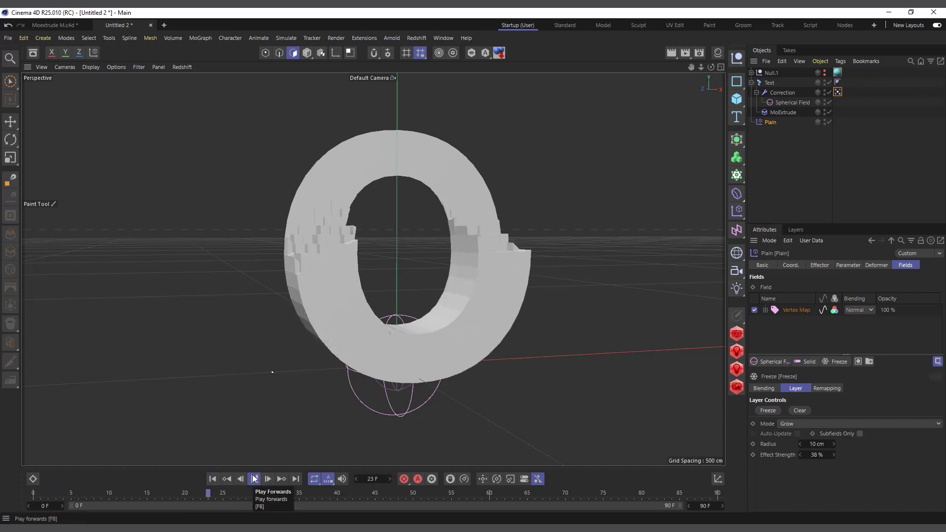
{"action": "left_click", "coordinate": [255, 479]}
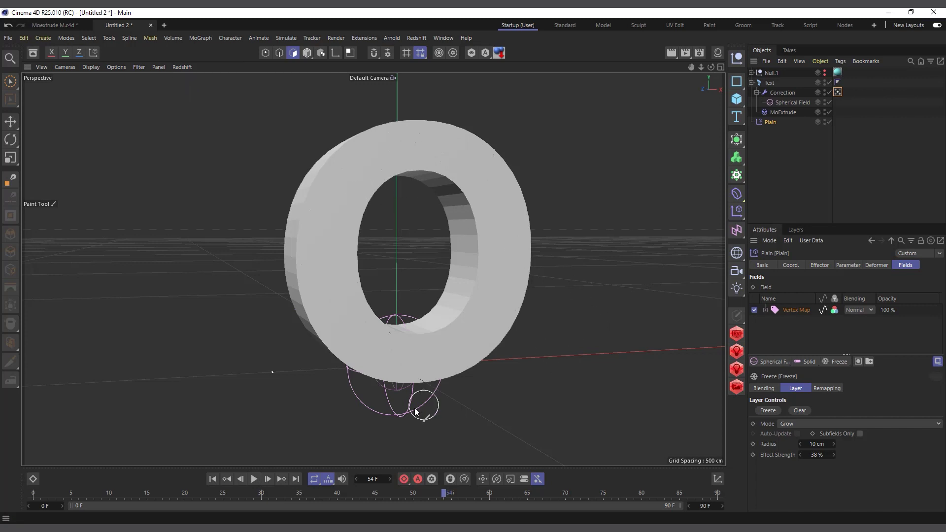
{"action": "left_click_drag", "start_coordinate": [419, 389], "coordinate": [414, 367], "text": "alt"}
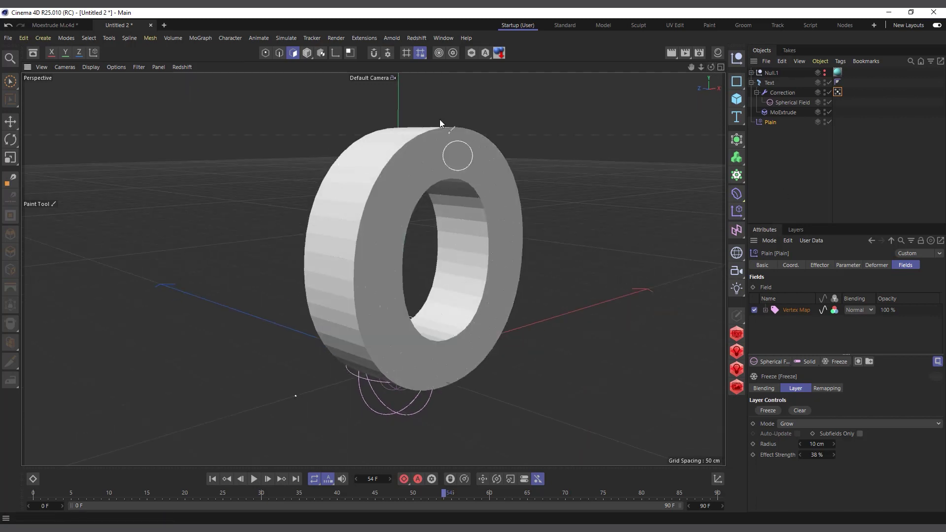
Step: Switch to the Moextrude M.c4d project, play the MO letters' extrusion animation from the start, and rewind it
{"action": "left_click", "coordinate": [54, 25]}
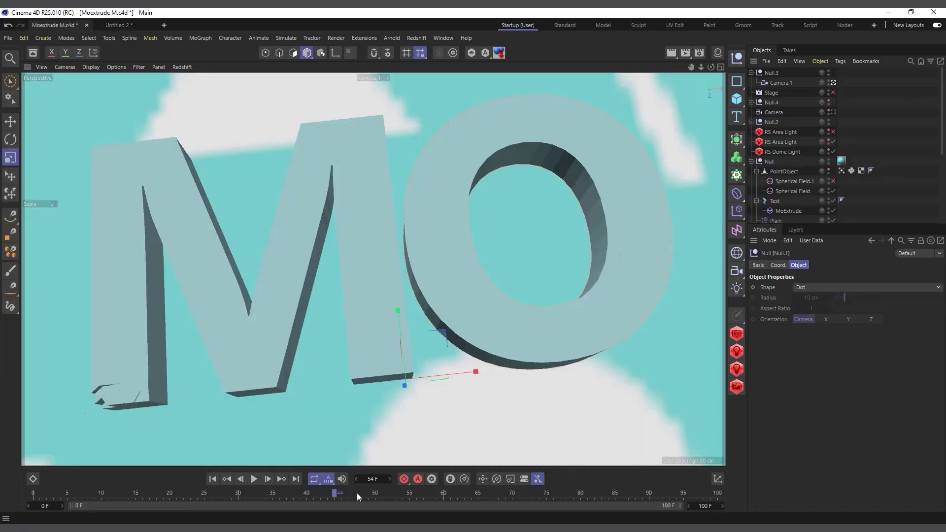
{"action": "left_click", "coordinate": [212, 479]}
{"action": "left_click", "coordinate": [254, 479]}
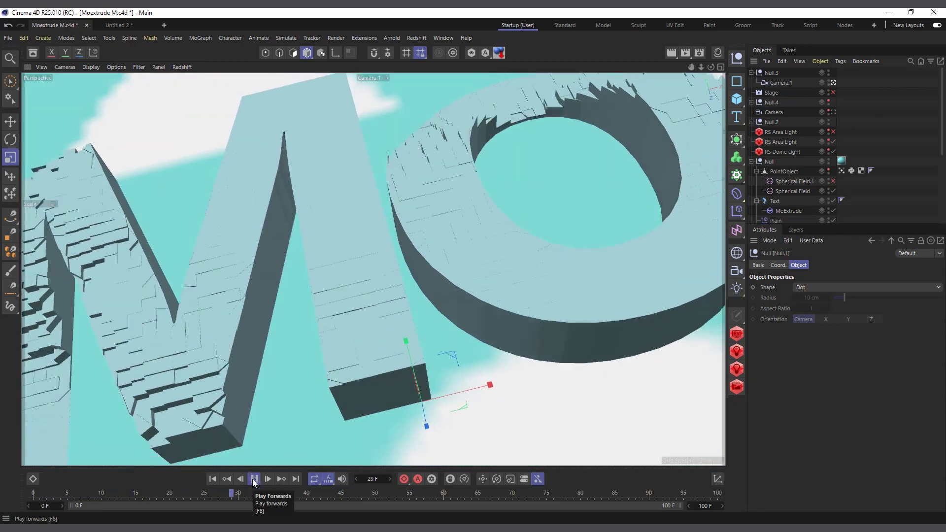
{"action": "left_click", "coordinate": [253, 479]}
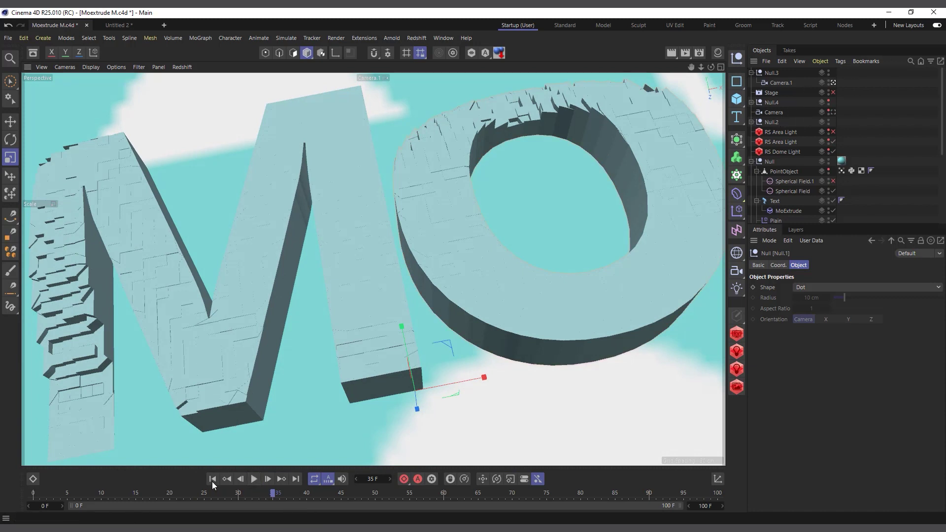
{"action": "left_click", "coordinate": [254, 479]}
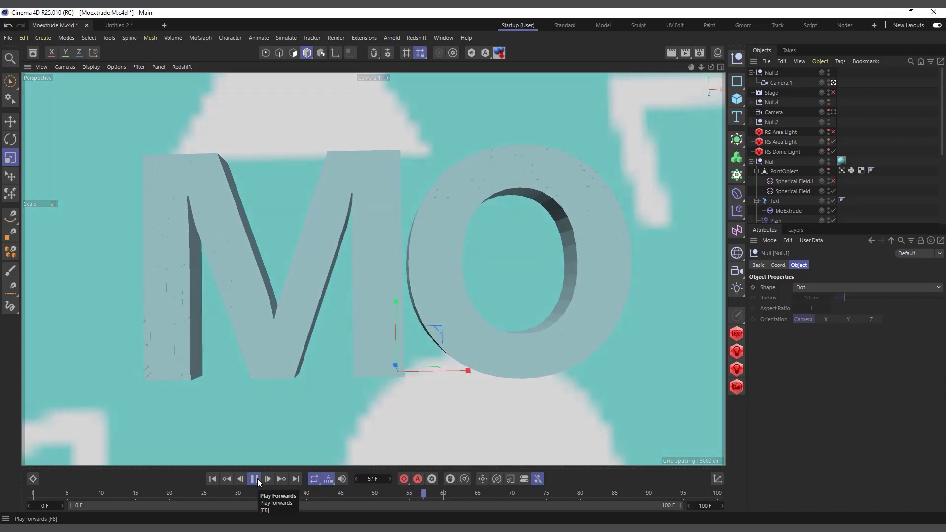
{"action": "left_click", "coordinate": [253, 479]}
{"action": "left_click", "coordinate": [212, 479]}
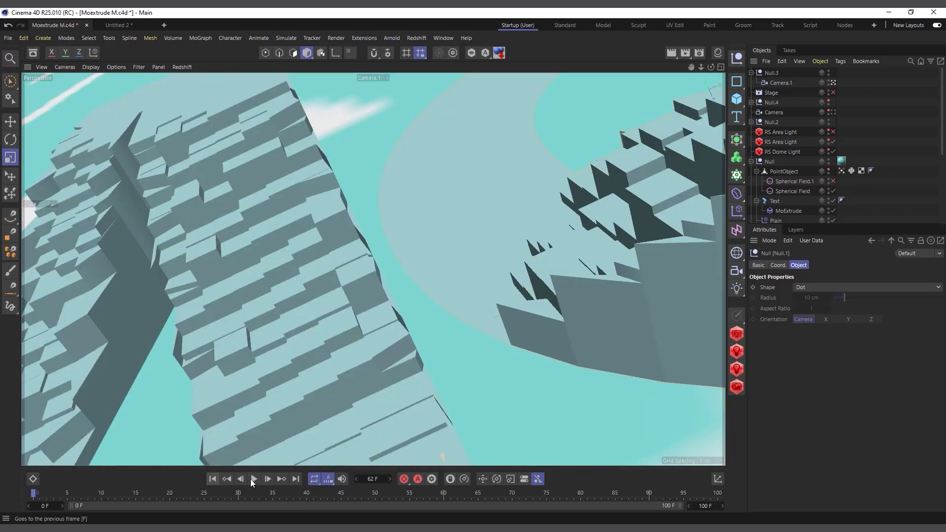
Step: Enable the Stage object to preview its camera changes during playback up to frame 48, and disable it again
{"action": "left_click", "coordinate": [833, 92]}
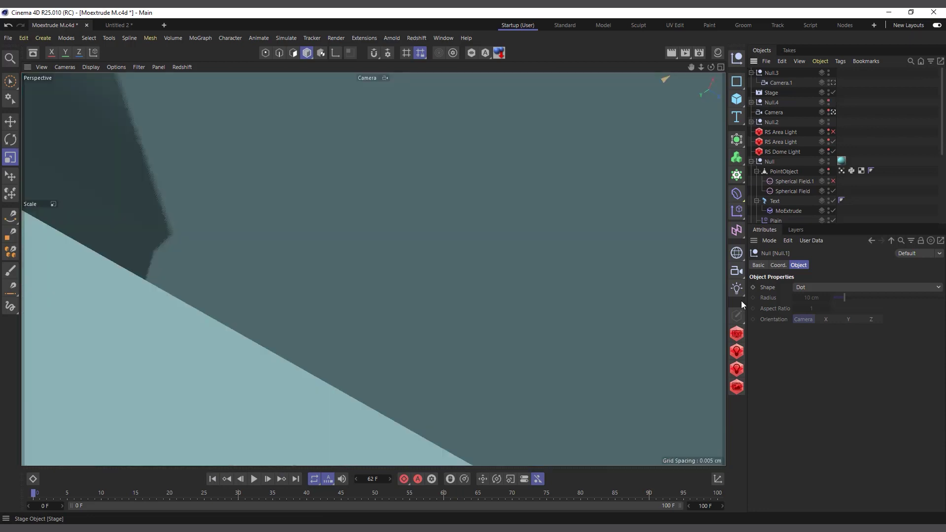
{"action": "left_click", "coordinate": [254, 481]}
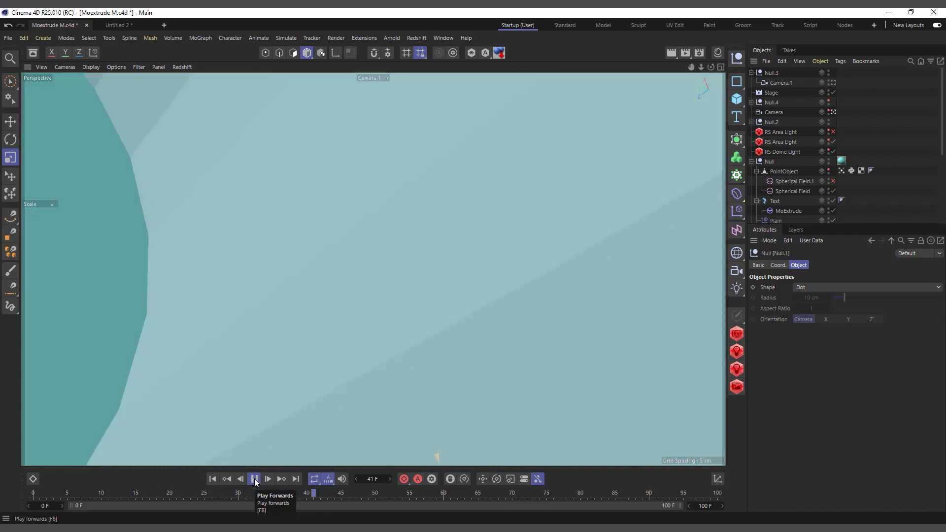
{"action": "left_click", "coordinate": [255, 480]}
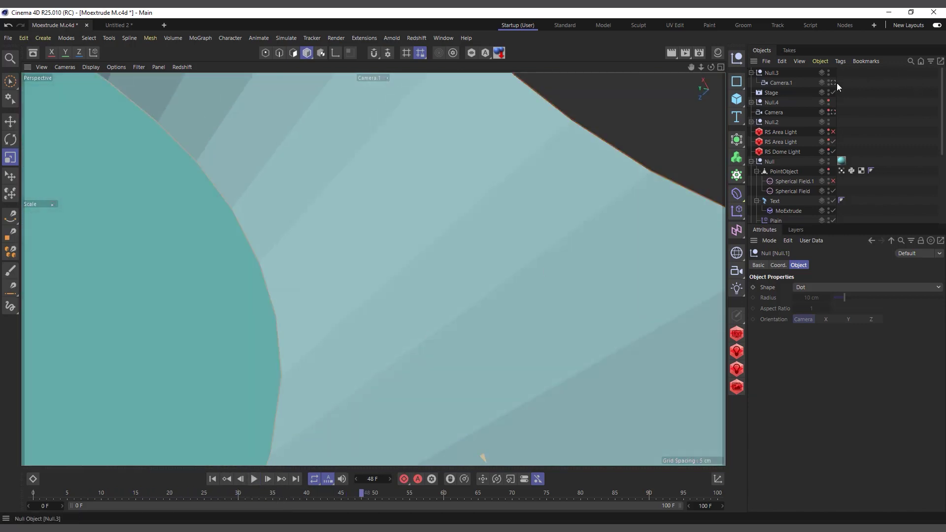
{"action": "left_click", "coordinate": [833, 93]}
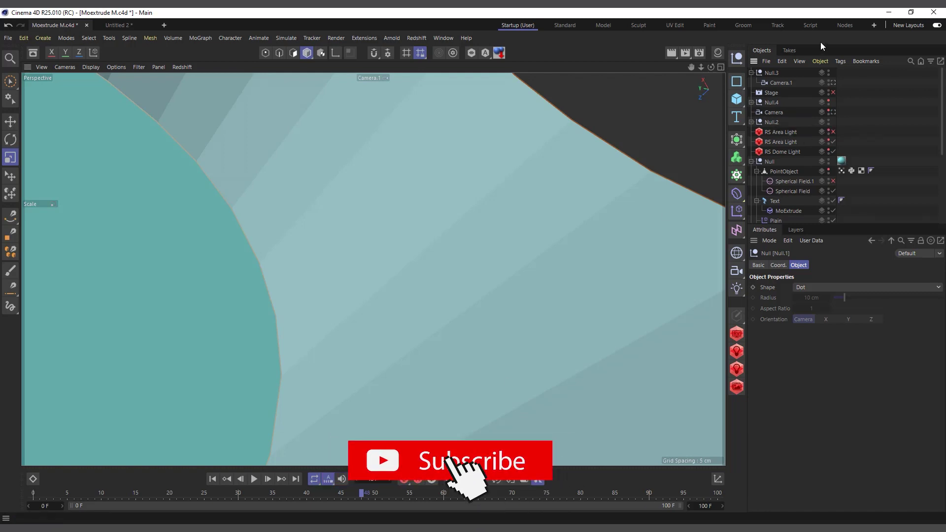
Step: Preview the animation through Camera.1, return to the default camera, and rewind to frame 0
{"action": "left_click", "coordinate": [833, 83]}
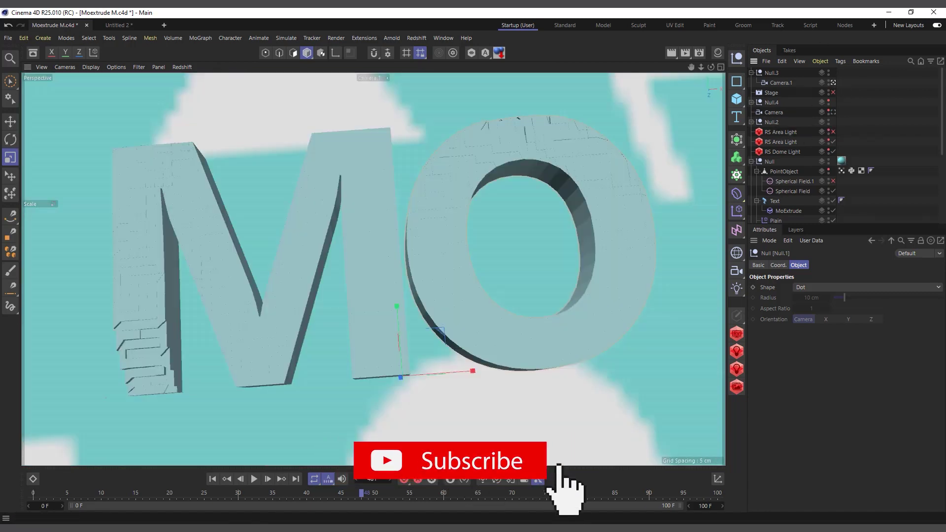
{"action": "left_click", "coordinate": [255, 479]}
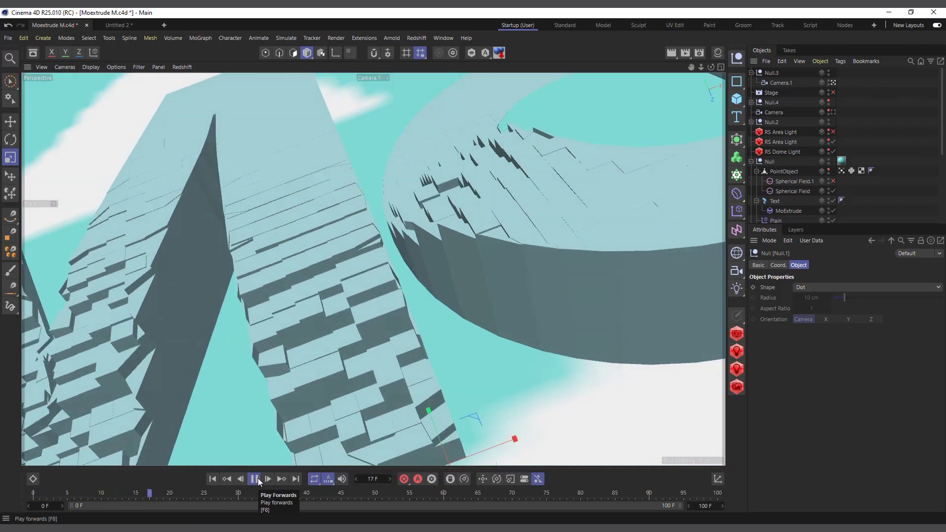
{"action": "left_click", "coordinate": [255, 479]}
{"action": "left_click", "coordinate": [833, 83]}
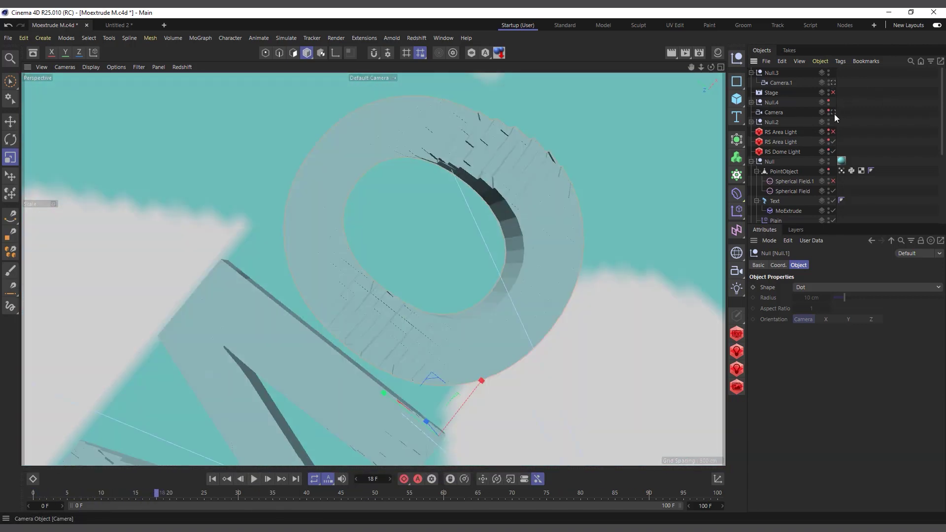
{"action": "left_click", "coordinate": [213, 480]}
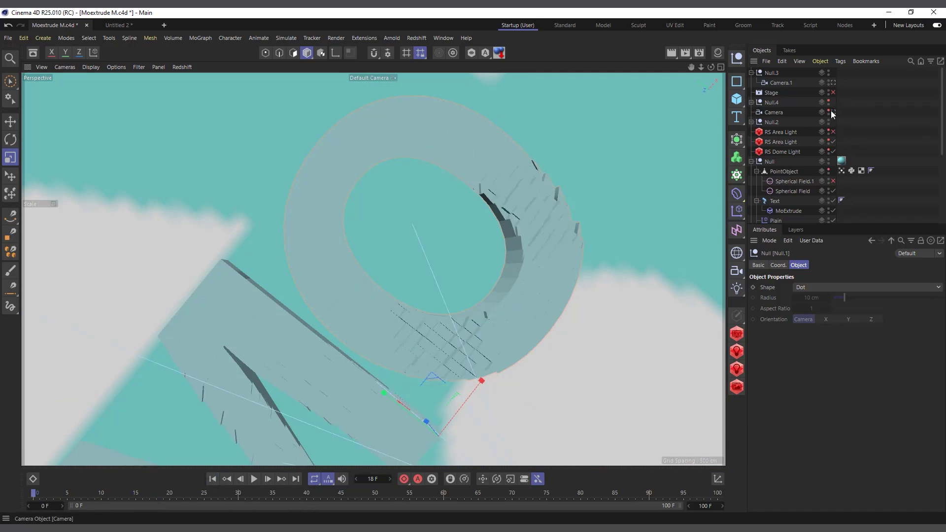
Step: Examine the settings of Camera, the Camera.1 nested under Null.4, and the Stage object
{"action": "left_click", "coordinate": [762, 113]}
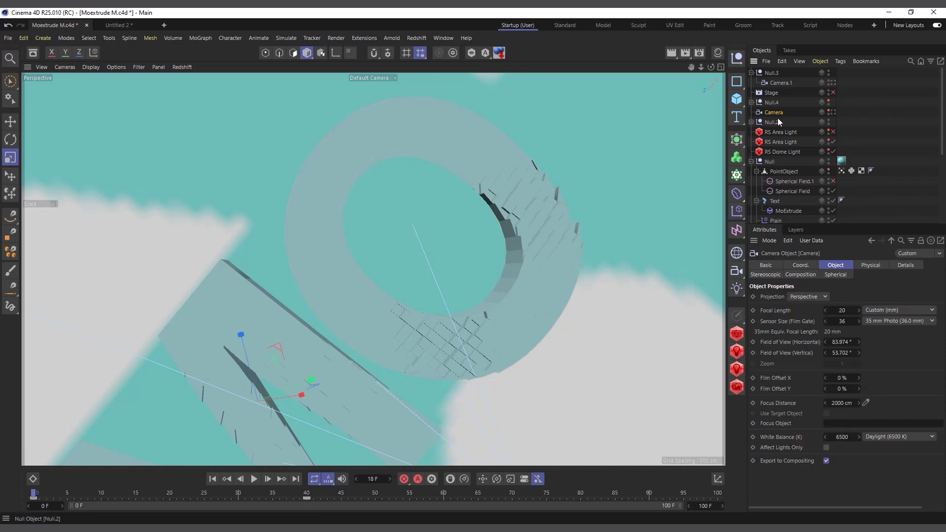
{"action": "left_click", "coordinate": [753, 103]}
{"action": "left_click", "coordinate": [784, 122]}
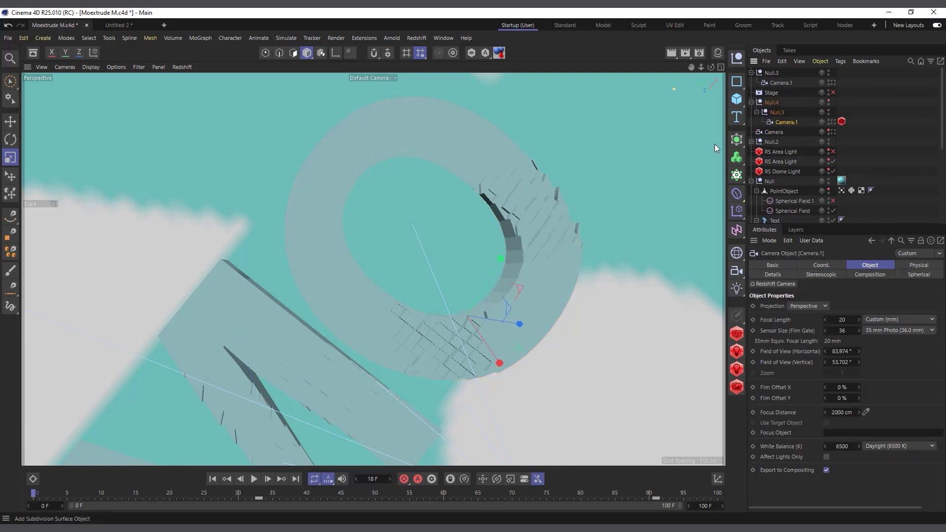
{"action": "left_click", "coordinate": [775, 92]}
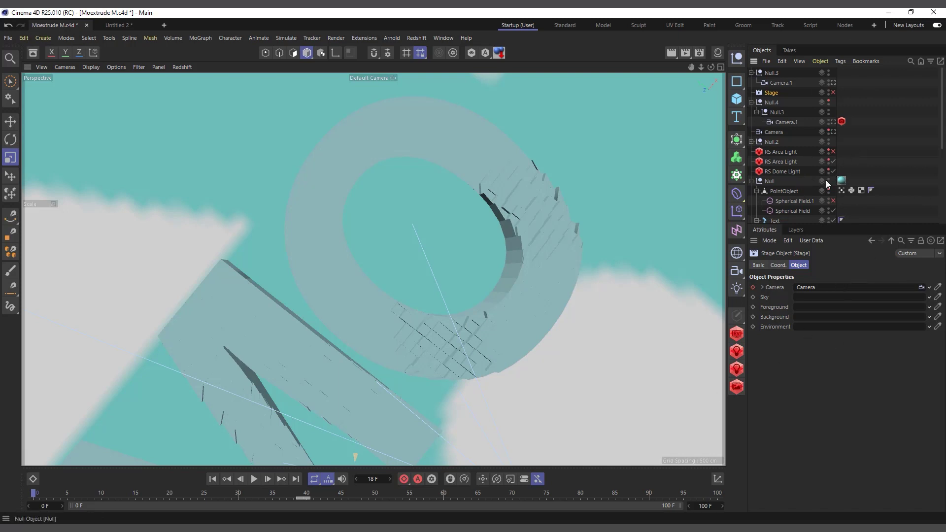
Step: Examine the Redshift area and dome light settings, and show the enabled RS Area Light in the viewport
{"action": "left_click", "coordinate": [786, 152]}
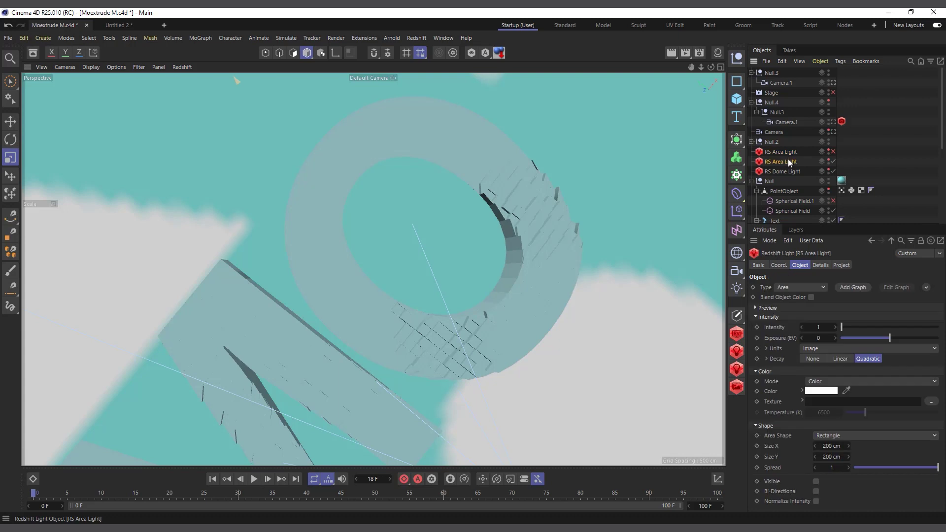
{"action": "left_click", "coordinate": [788, 170]}
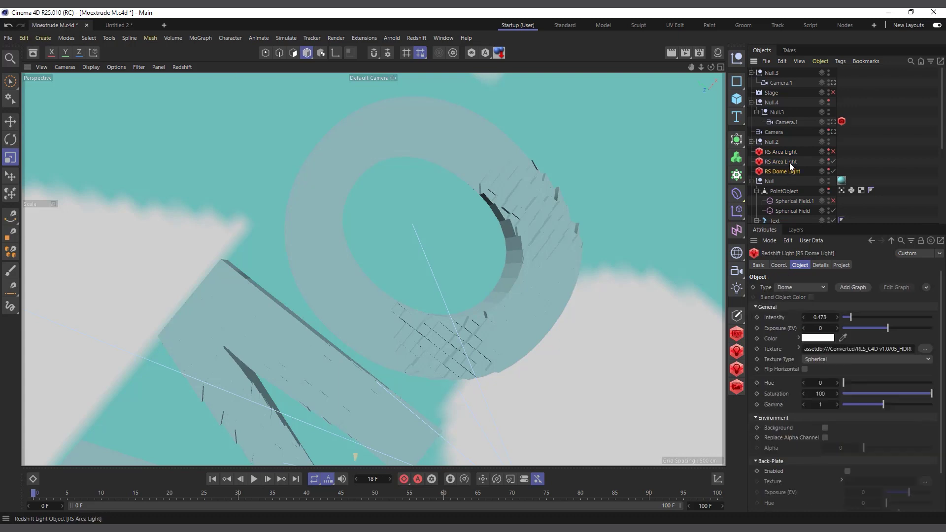
{"action": "left_click", "coordinate": [789, 162]}
{"action": "scroll", "coordinate": [338, 273], "scroll_direction": "down", "scroll_amount": 15}
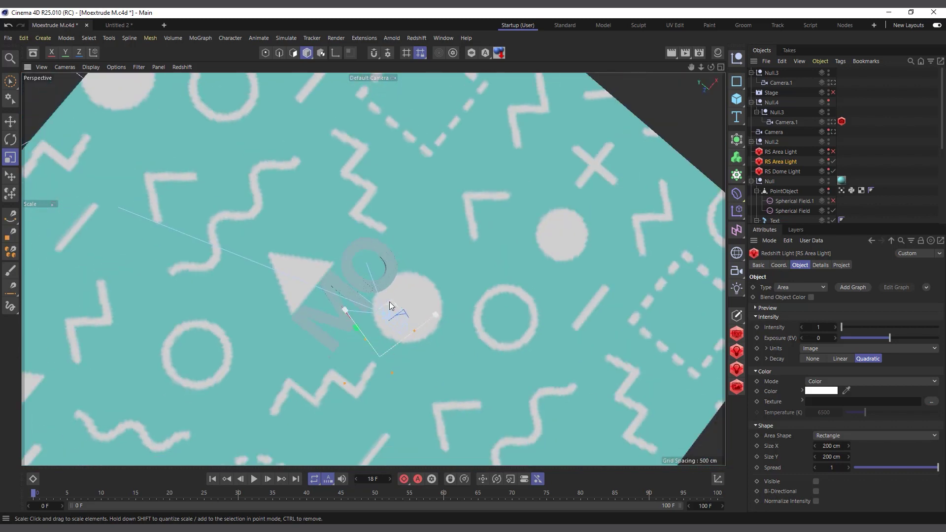
{"action": "scroll", "coordinate": [389, 301], "scroll_direction": "up", "scroll_amount": 5}
{"action": "left_click", "coordinate": [833, 162]}
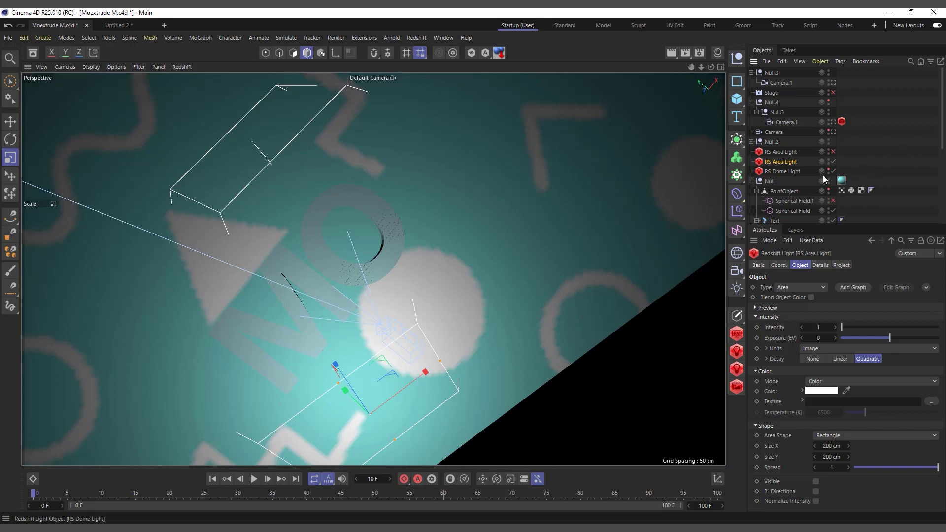
{"action": "left_click", "coordinate": [805, 171]}
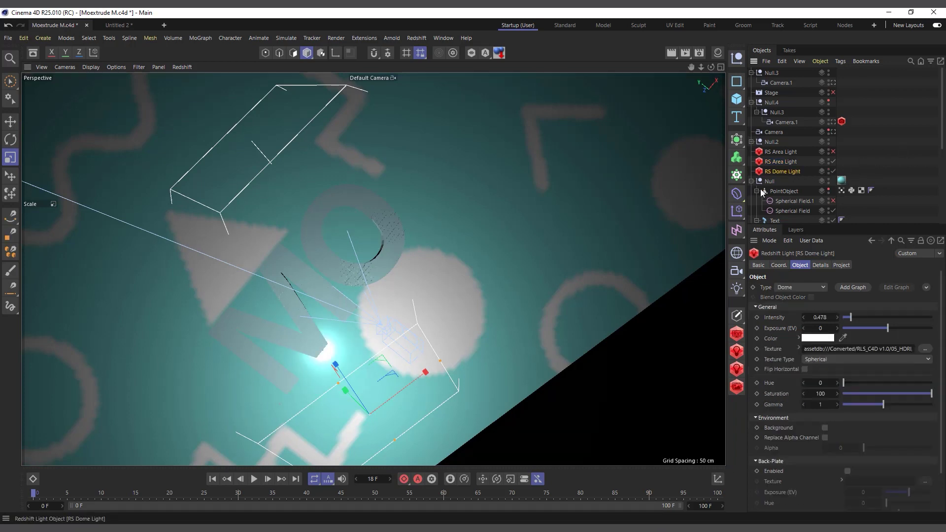